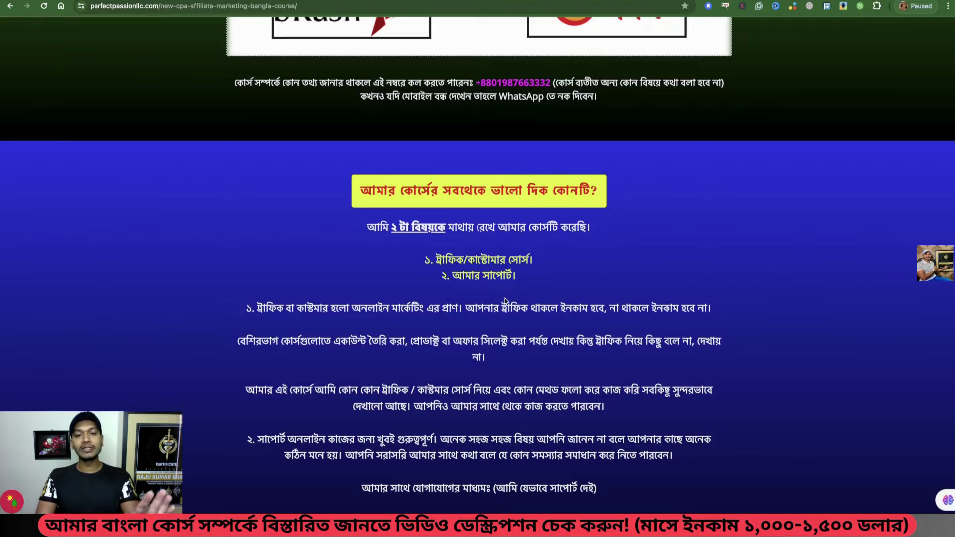
- Examine the Bangla course page's sections on course strengths, joining, income proof, price and member feedback
{"action": "scroll", "coordinate": [487, 291], "scroll_direction": "down", "scroll_amount": 15}
{"action": "scroll", "coordinate": [507, 313], "scroll_direction": "down", "scroll_amount": 5}
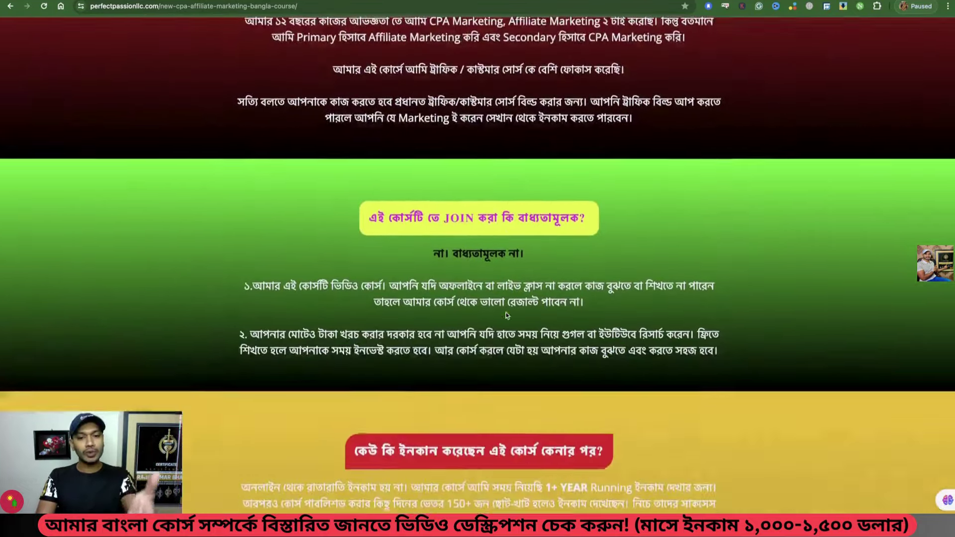
{"action": "scroll", "coordinate": [506, 315], "scroll_direction": "down", "scroll_amount": 15}
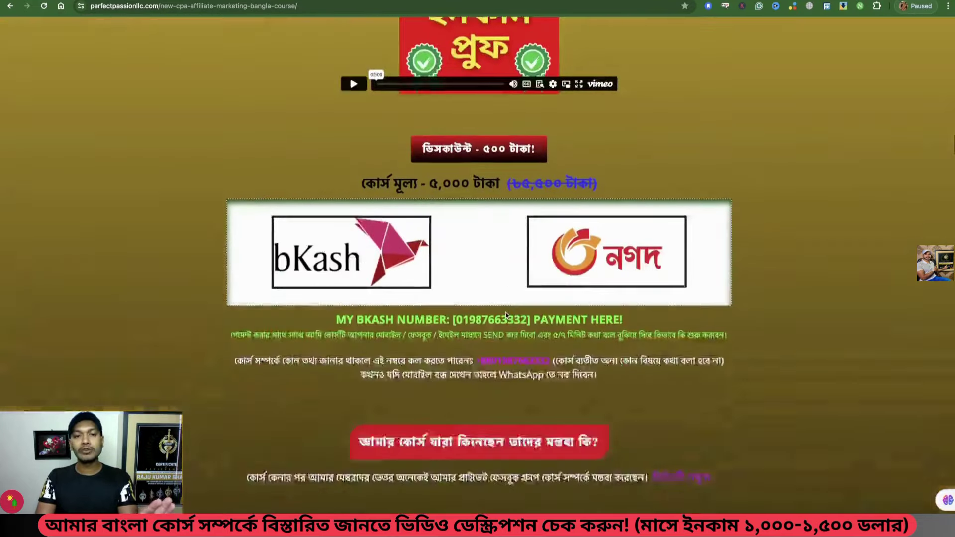
{"action": "scroll", "coordinate": [507, 314], "scroll_direction": "up", "scroll_amount": 2}
{"action": "scroll", "coordinate": [507, 316], "scroll_direction": "up", "scroll_amount": 5}
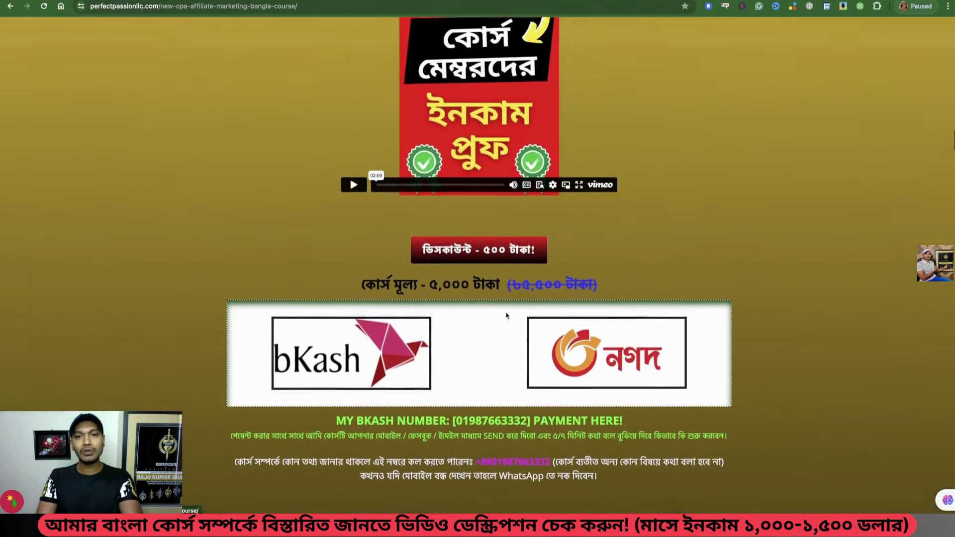
{"action": "scroll", "coordinate": [448, 229], "scroll_direction": "down", "scroll_amount": 7}
{"action": "scroll", "coordinate": [467, 257], "scroll_direction": "down", "scroll_amount": 14}
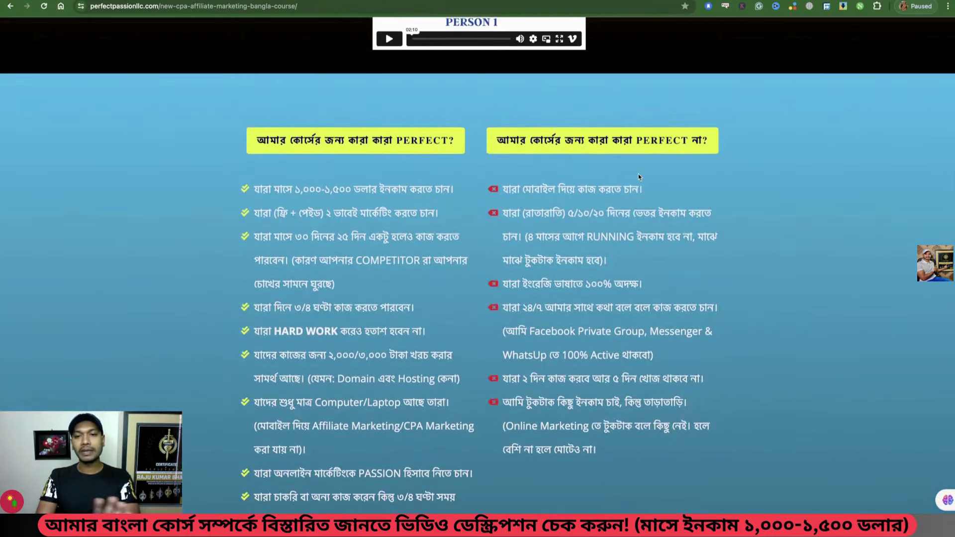
- Review the course curriculum section by section, including the 700+ Buyer Emails bonus, the enrolment details and the common questions
{"action": "scroll", "coordinate": [637, 175], "scroll_direction": "down", "scroll_amount": 20}
{"action": "scroll", "coordinate": [406, 235], "scroll_direction": "down", "scroll_amount": 3}
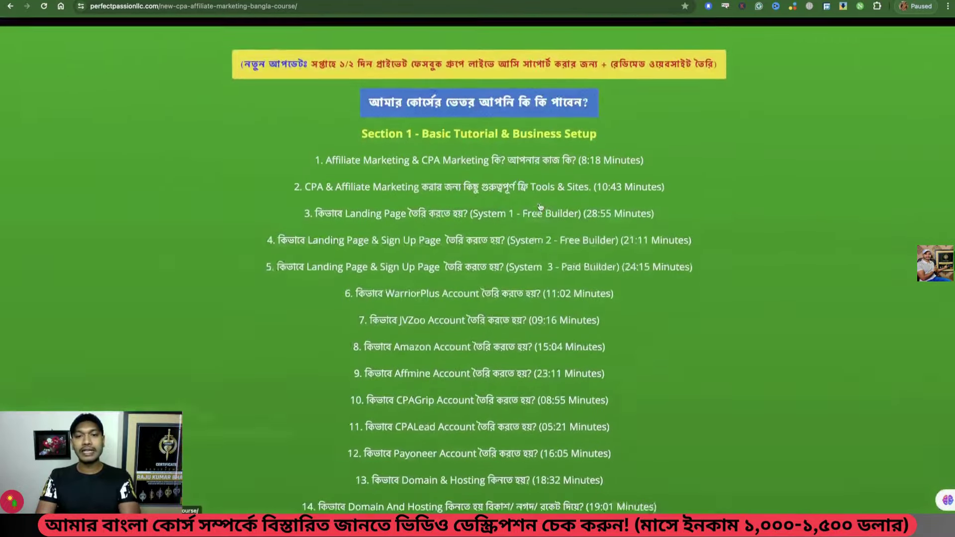
{"action": "scroll", "coordinate": [488, 281], "scroll_direction": "down", "scroll_amount": 6}
{"action": "scroll", "coordinate": [488, 281], "scroll_direction": "down", "scroll_amount": 20}
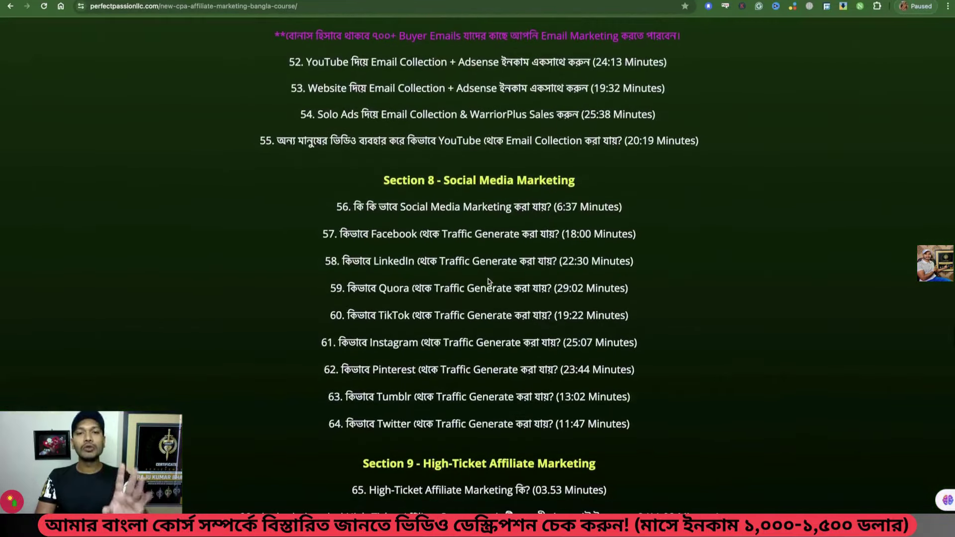
{"action": "scroll", "coordinate": [488, 281], "scroll_direction": "up", "scroll_amount": 2}
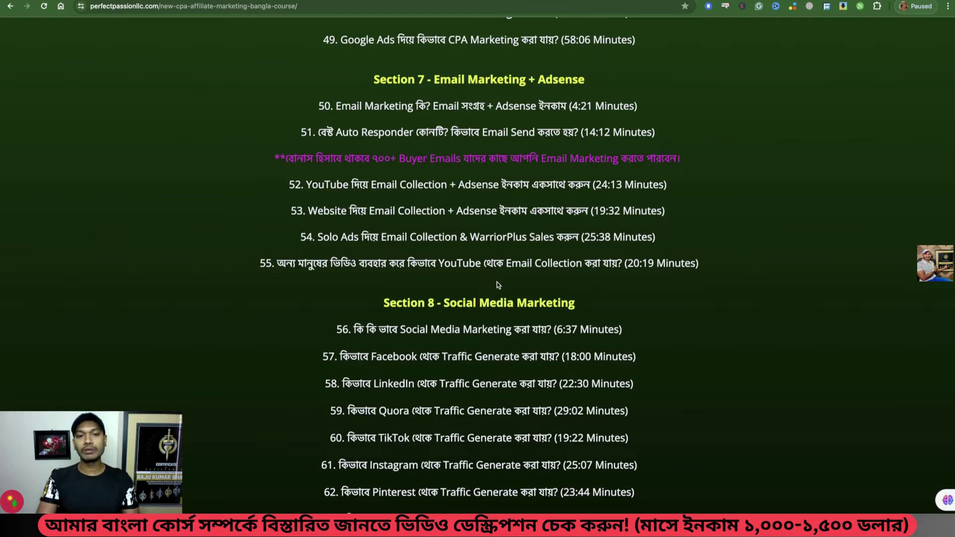
{"action": "left_click_drag", "start_coordinate": [373, 158], "coordinate": [464, 158]}
{"action": "scroll", "coordinate": [462, 165], "scroll_direction": "down", "scroll_amount": 2}
{"action": "scroll", "coordinate": [518, 240], "scroll_direction": "down", "scroll_amount": 15}
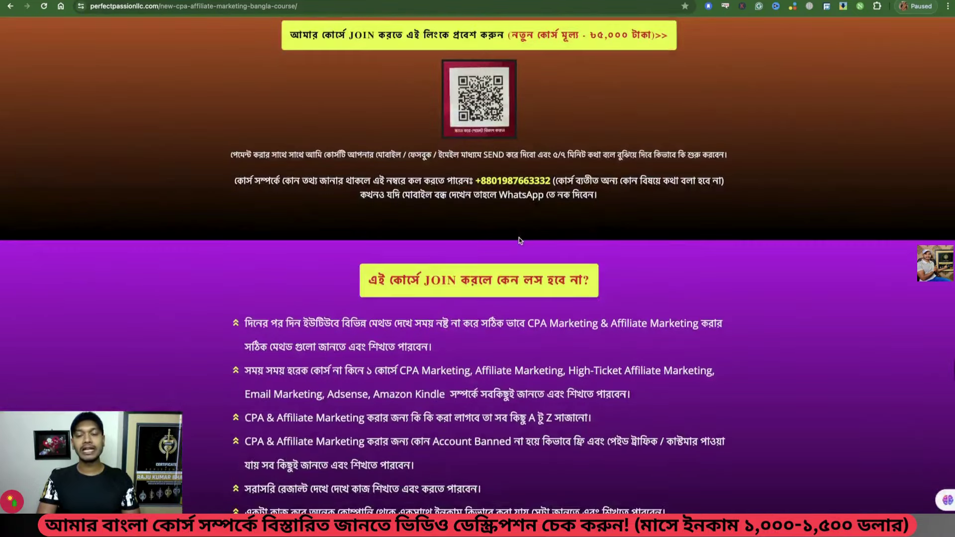
{"action": "scroll", "coordinate": [516, 246], "scroll_direction": "down", "scroll_amount": 6}
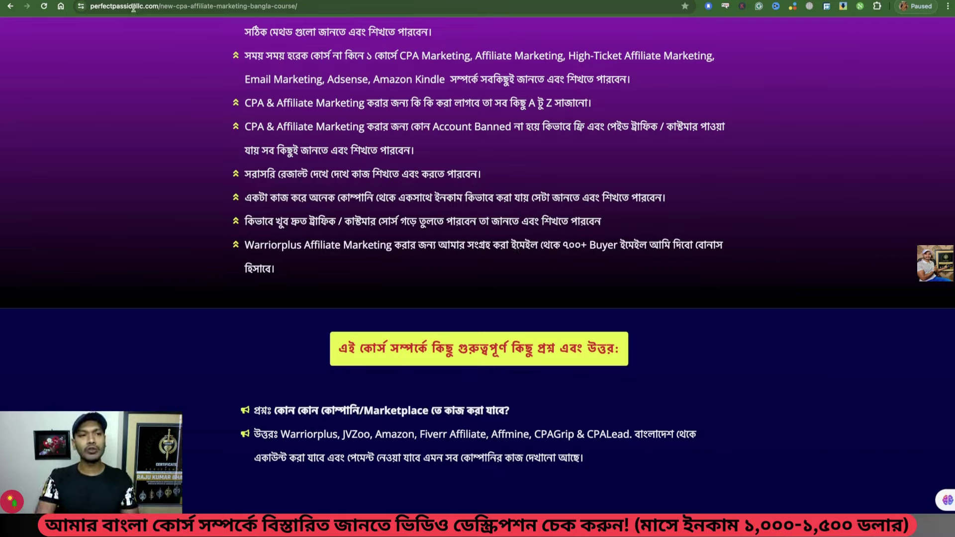
- View the CPA & Affiliate Marketing Mastermind (Bangla) Facebook group and the instructor's Facebook page
{"action": "key", "text": "ctrl+Tab"}
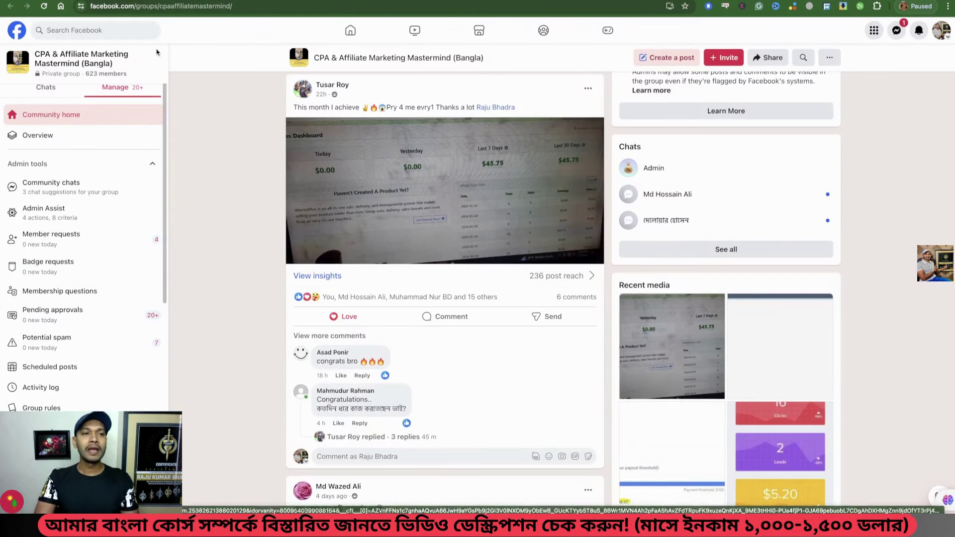
{"action": "key", "text": "ctrl+Tab"}
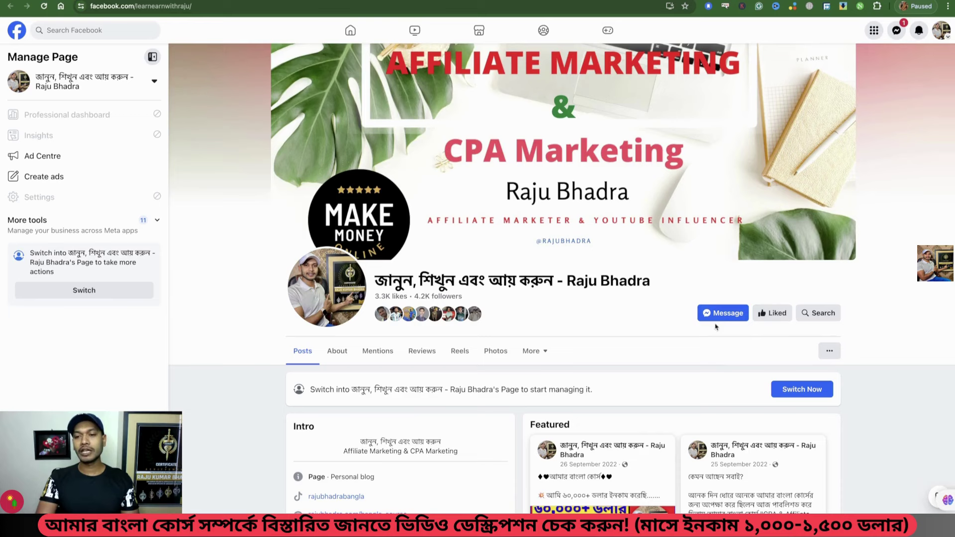
{"action": "scroll", "coordinate": [612, 330], "scroll_direction": "down", "scroll_amount": 3}
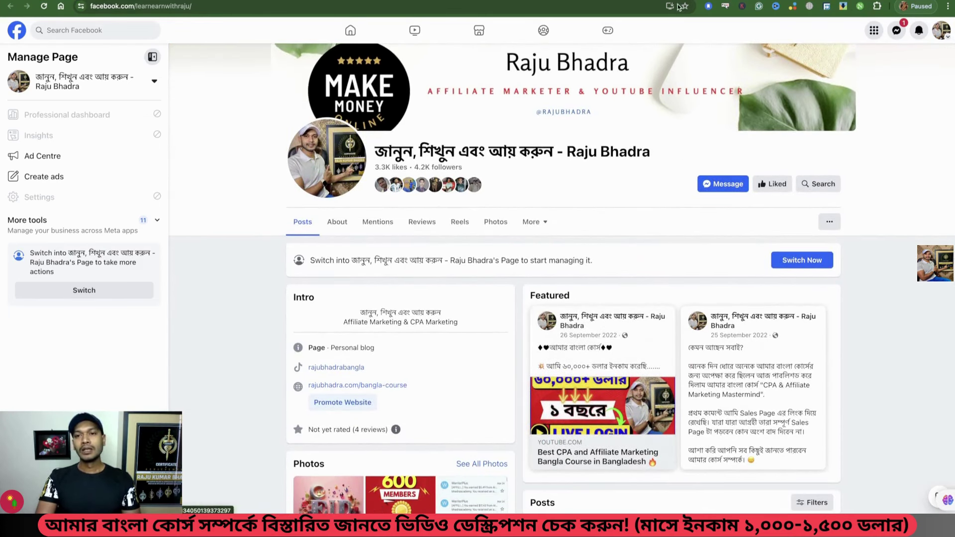
- View the Legendary Marketer landing page and commissions, the WarriorPlus affiliate offers and the RPM 3.0 product list
{"action": "key", "text": "ctrl+Tab"}
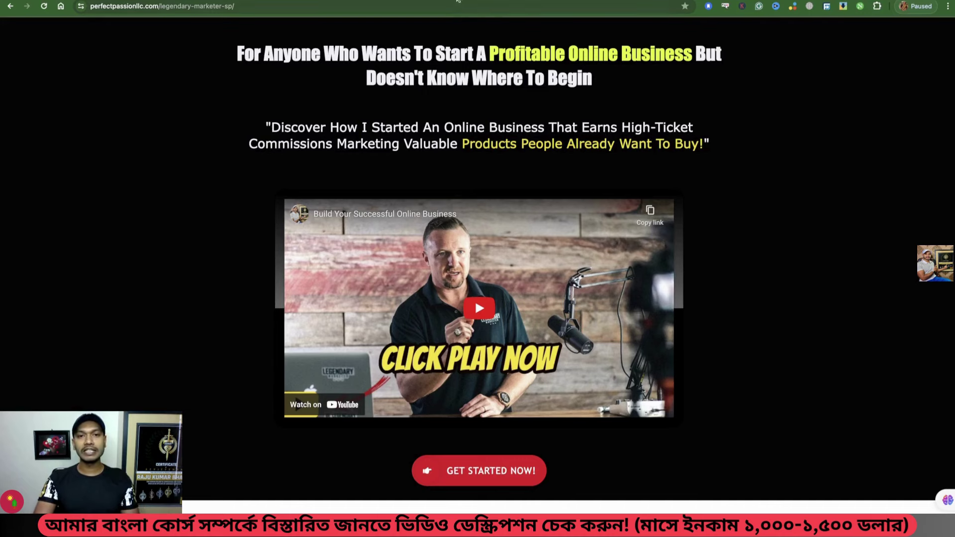
{"action": "key", "text": "ctrl+Tab"}
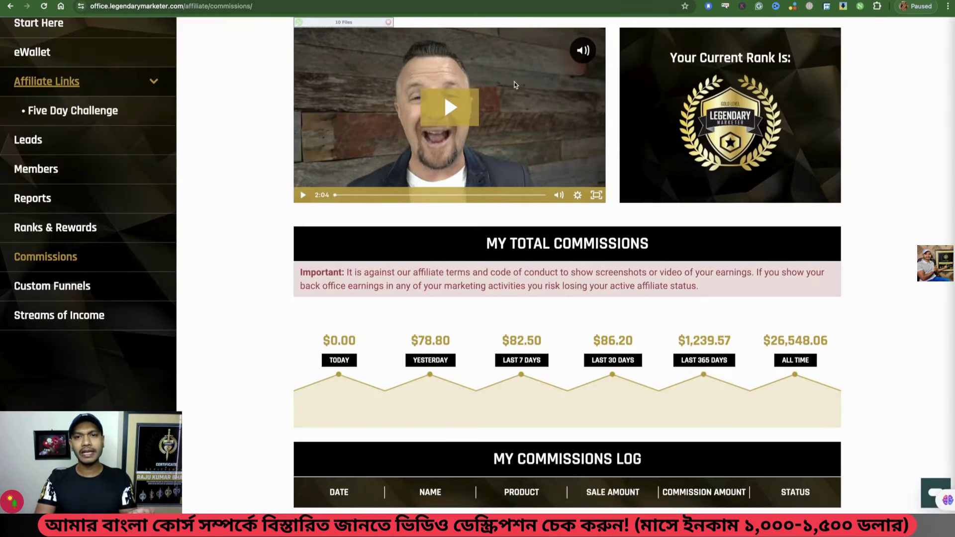
{"action": "key", "text": "ctrl+Tab"}
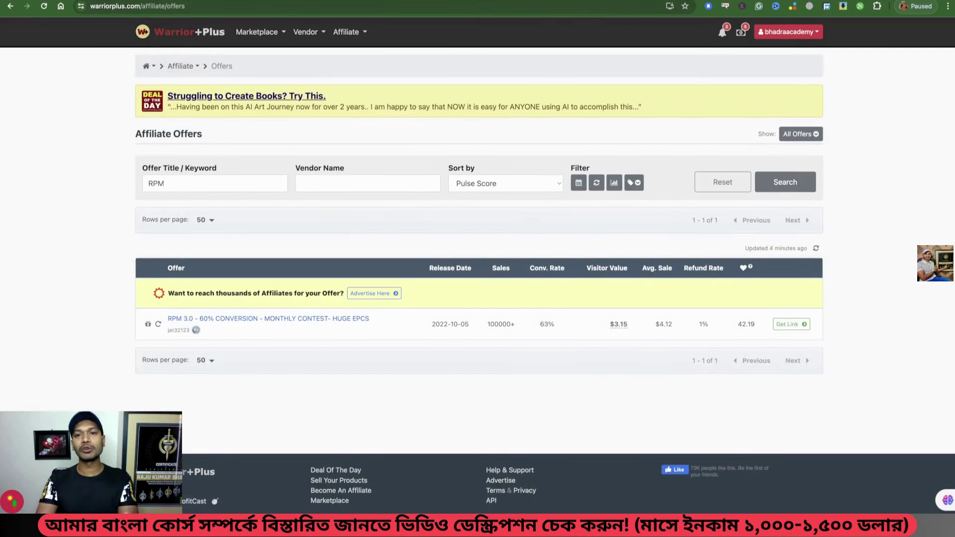
{"action": "key", "text": "ctrl+Tab"}
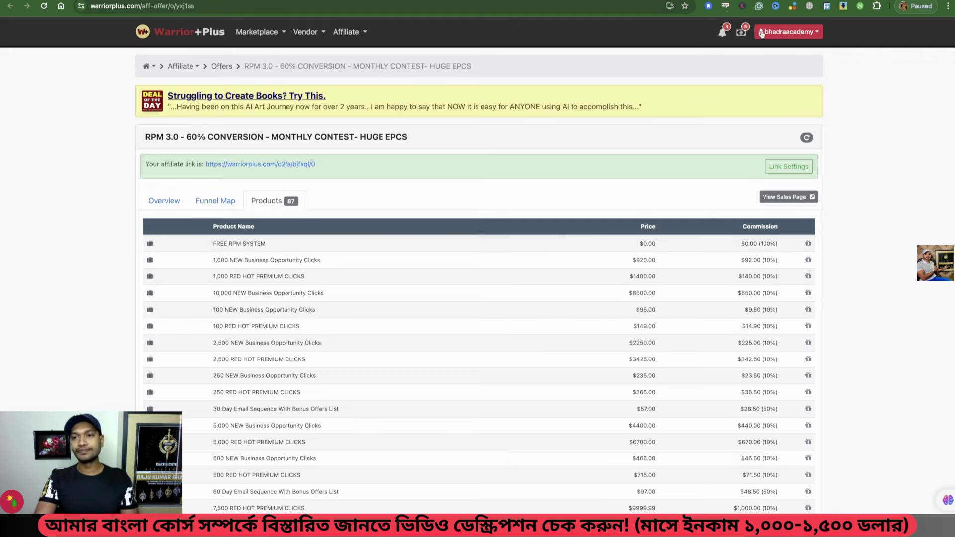
- From Google Ads, open the Google account's payment methods in a new tab, choose to add one, and return to the campaign overview
{"action": "key", "text": "ctrl+Tab"}
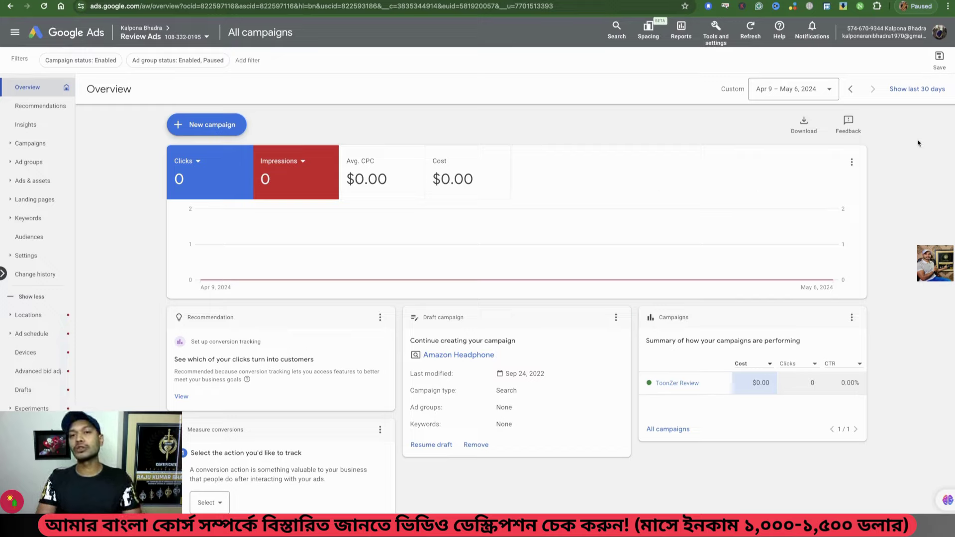
{"action": "left_click", "coordinate": [944, 38]}
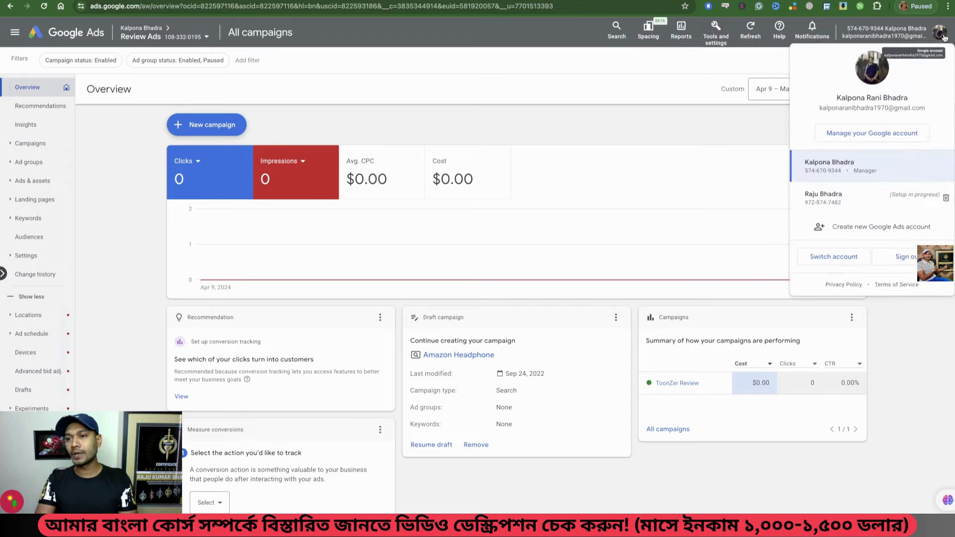
{"action": "right_click", "coordinate": [864, 135]}
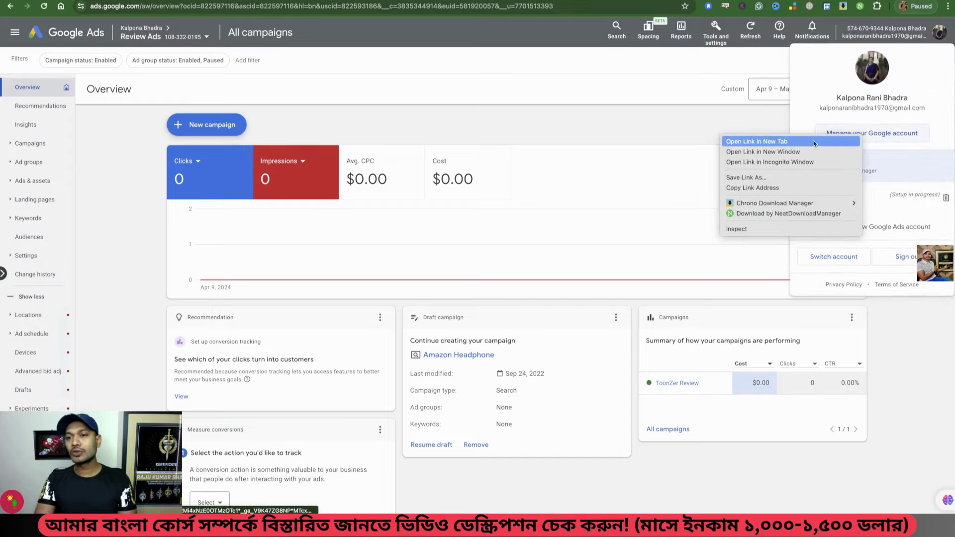
{"action": "left_click", "coordinate": [812, 142]}
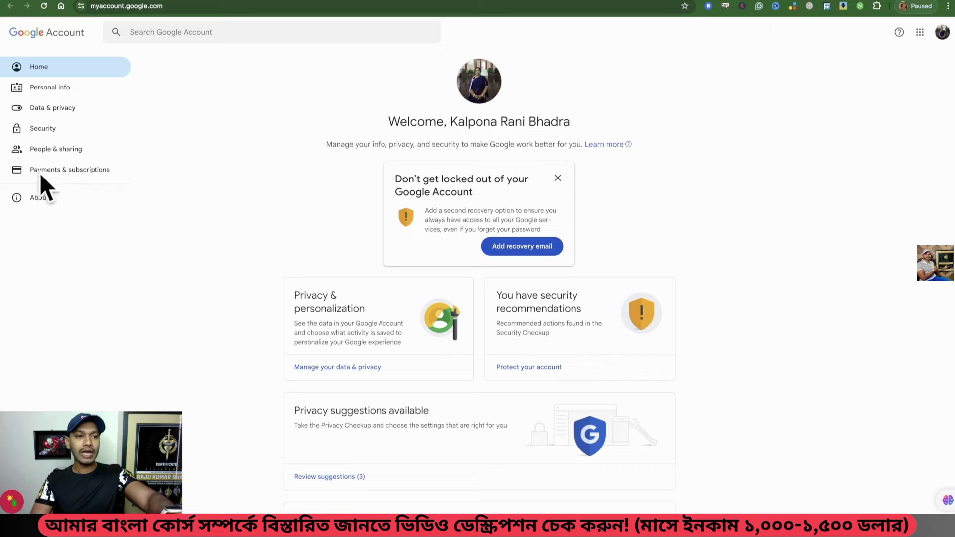
{"action": "left_click", "coordinate": [66, 171]}
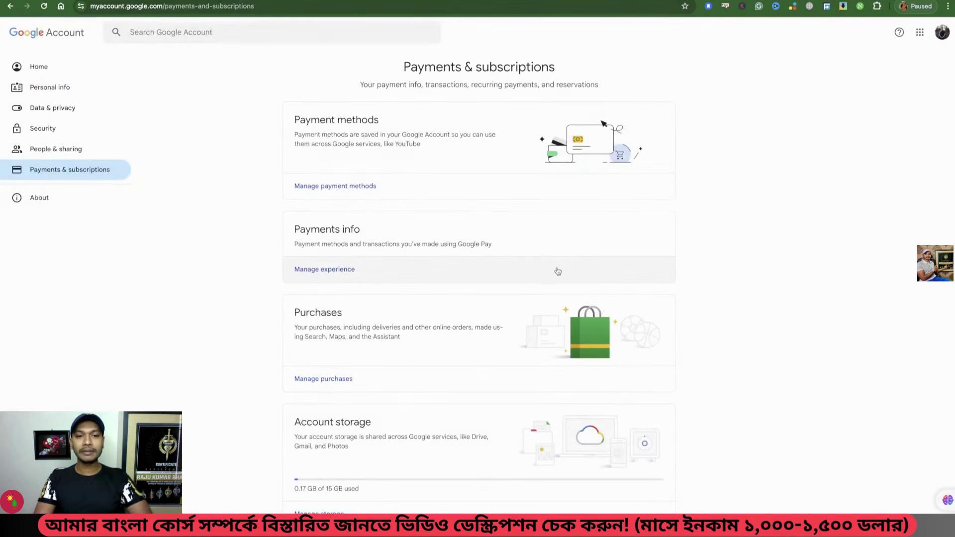
{"action": "left_click", "coordinate": [348, 192]}
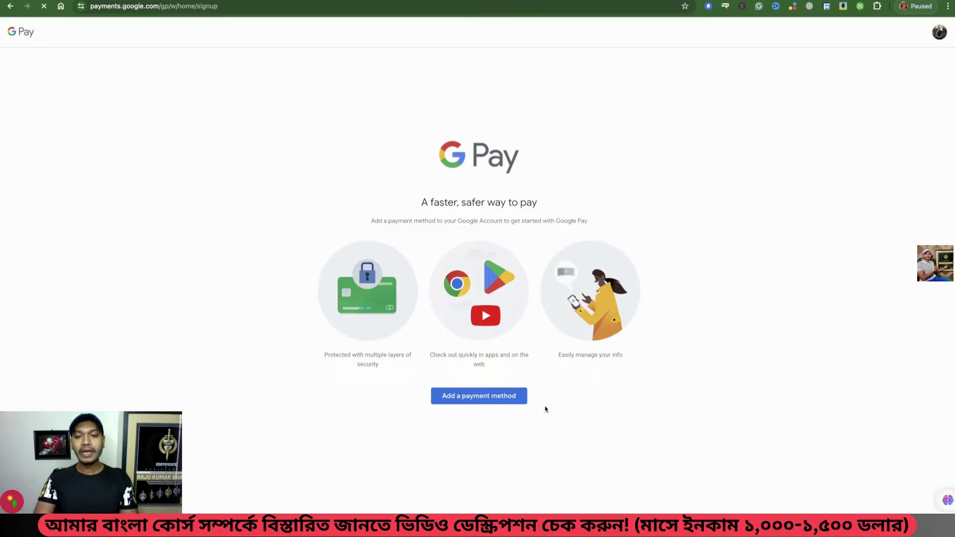
{"action": "left_click", "coordinate": [473, 404]}
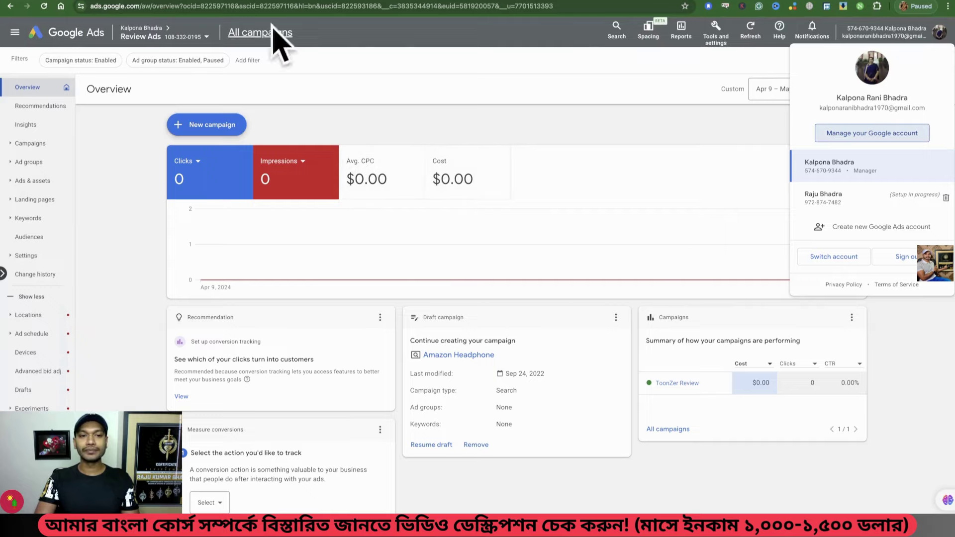
{"action": "left_click", "coordinate": [466, 36]}
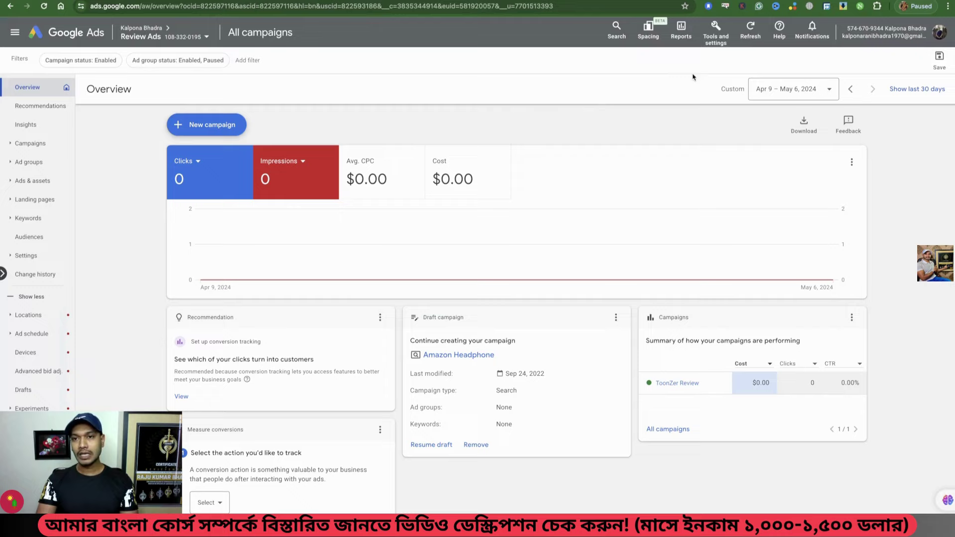
- Open Keyword Planner and discover new keyword ideas for "make money online"
{"action": "left_click", "coordinate": [717, 38]}
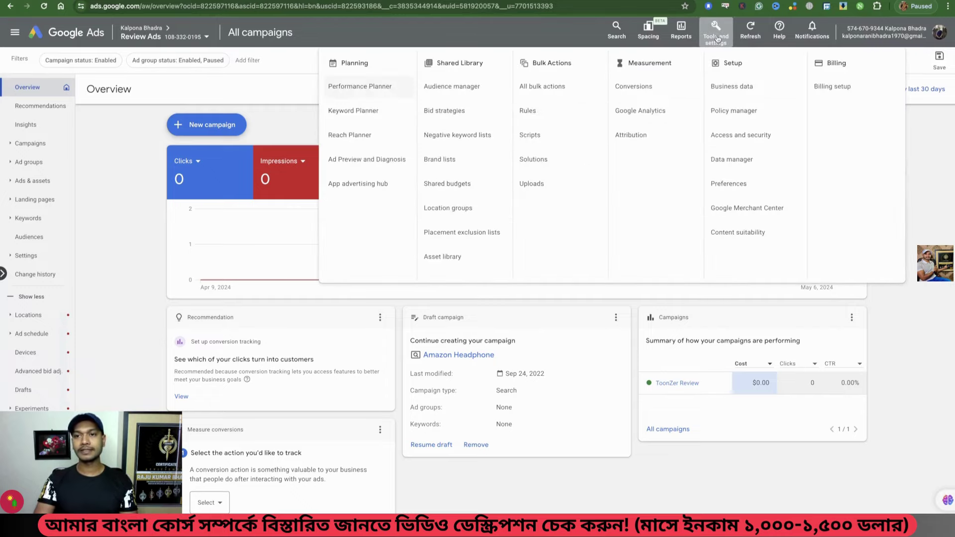
{"action": "left_click", "coordinate": [351, 116]}
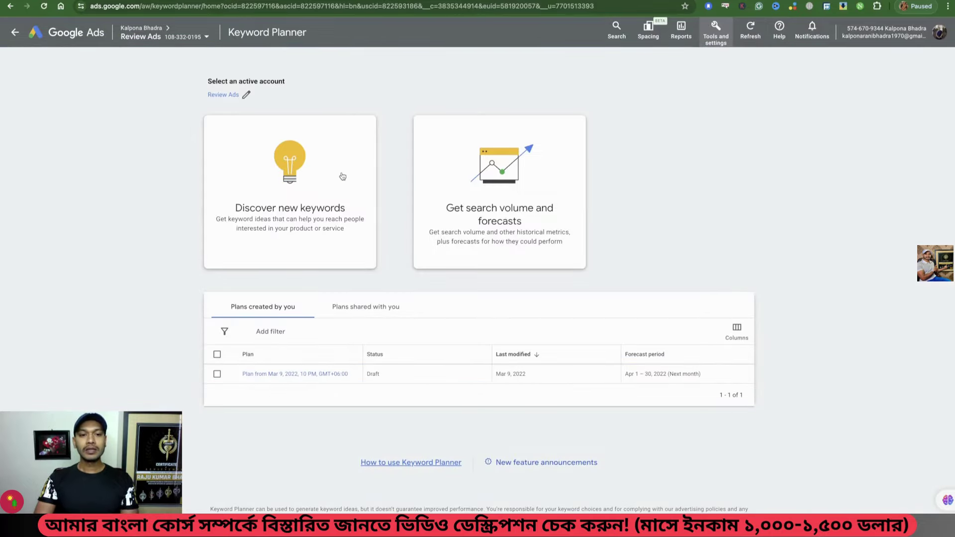
{"action": "left_click", "coordinate": [285, 212]}
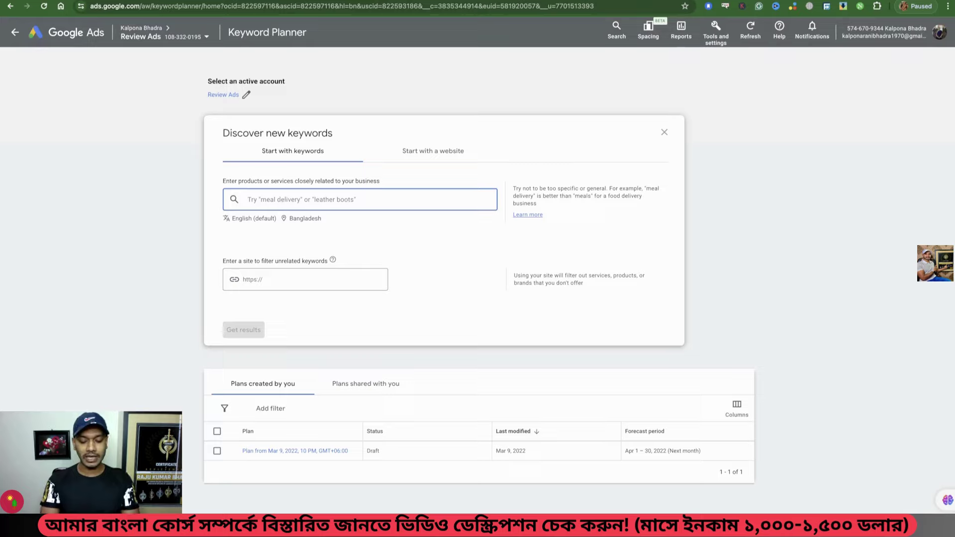
{"action": "type", "text": "make money on"}
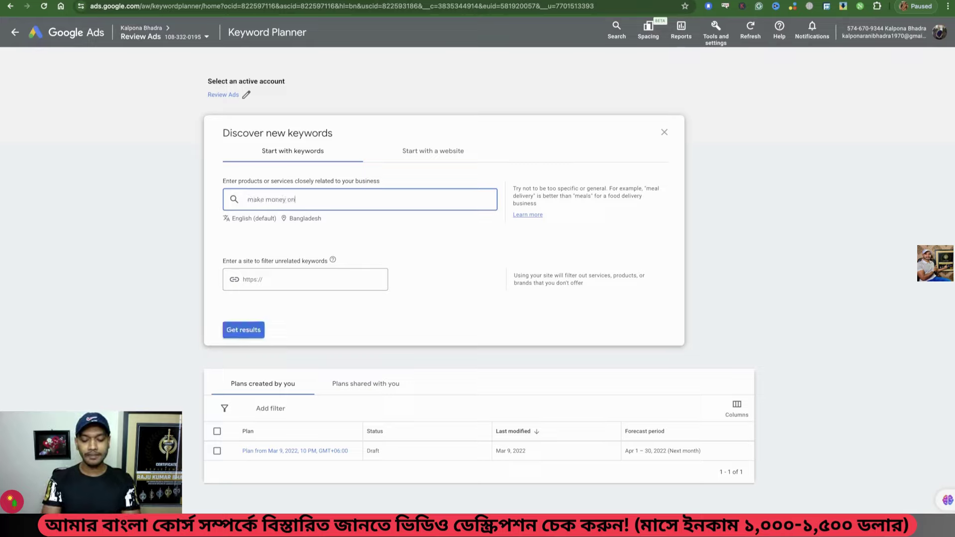
{"action": "type", "text": "line"}
{"action": "key", "text": "Return"}
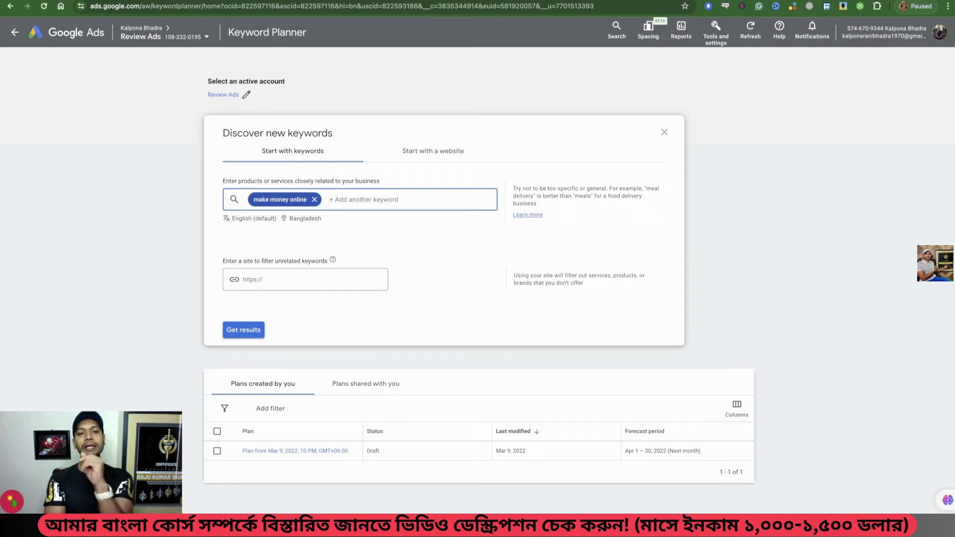
{"action": "left_click", "coordinate": [243, 330]}
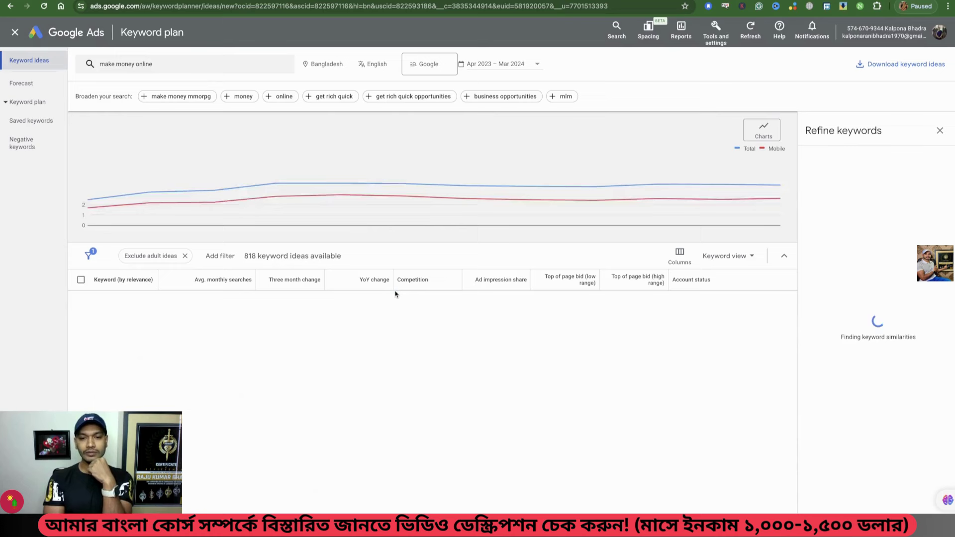
- Review the keyword ideas' monthly searches, competition and top-of-page bids, and return to the Google Ads overview
{"action": "scroll", "coordinate": [477, 338], "scroll_direction": "down", "scroll_amount": 3}
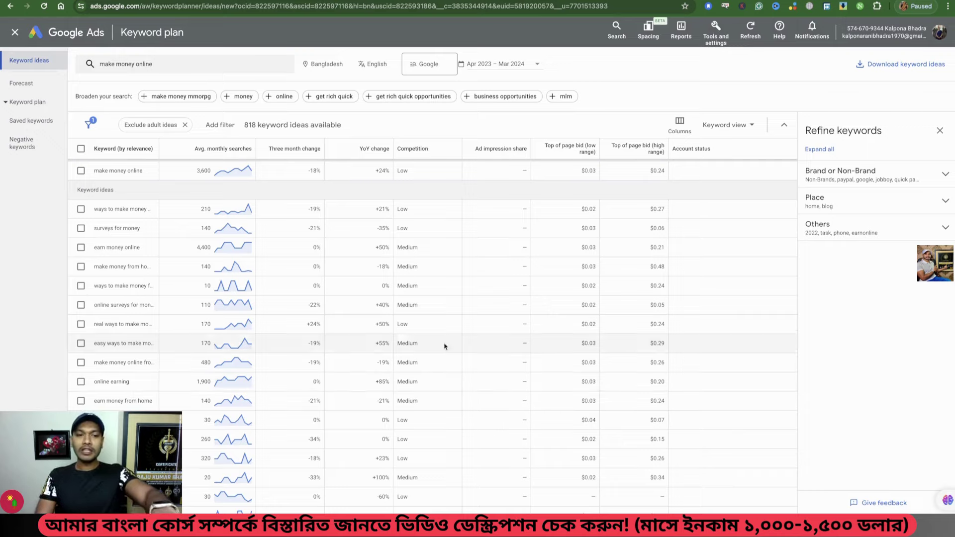
{"action": "scroll", "coordinate": [606, 314], "scroll_direction": "down", "scroll_amount": 3}
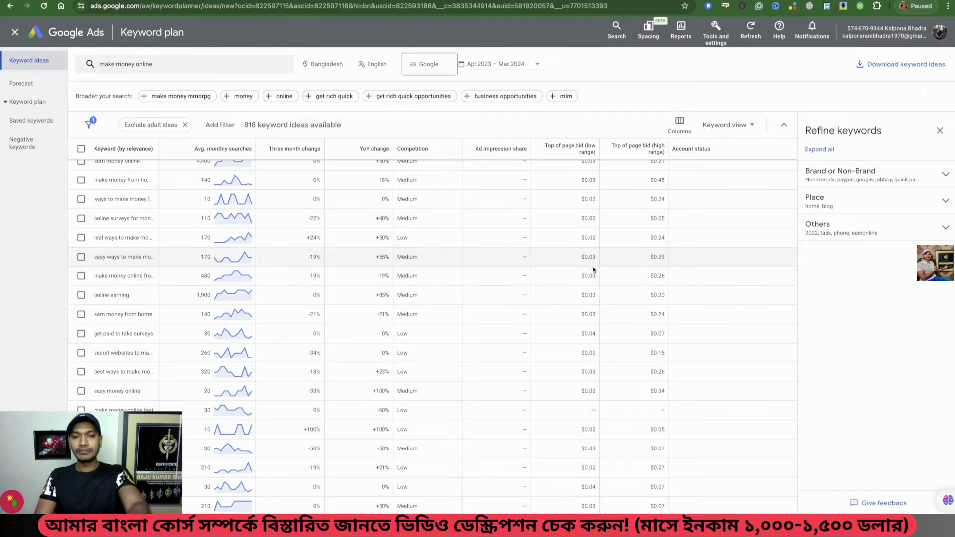
{"action": "scroll", "coordinate": [538, 295], "scroll_direction": "down", "scroll_amount": 5}
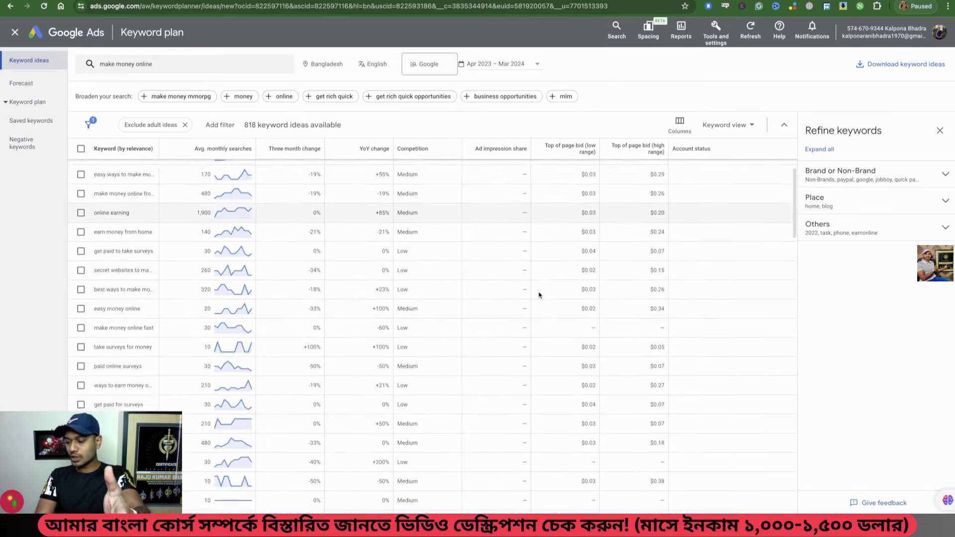
{"action": "scroll", "coordinate": [538, 295], "scroll_direction": "down", "scroll_amount": 6}
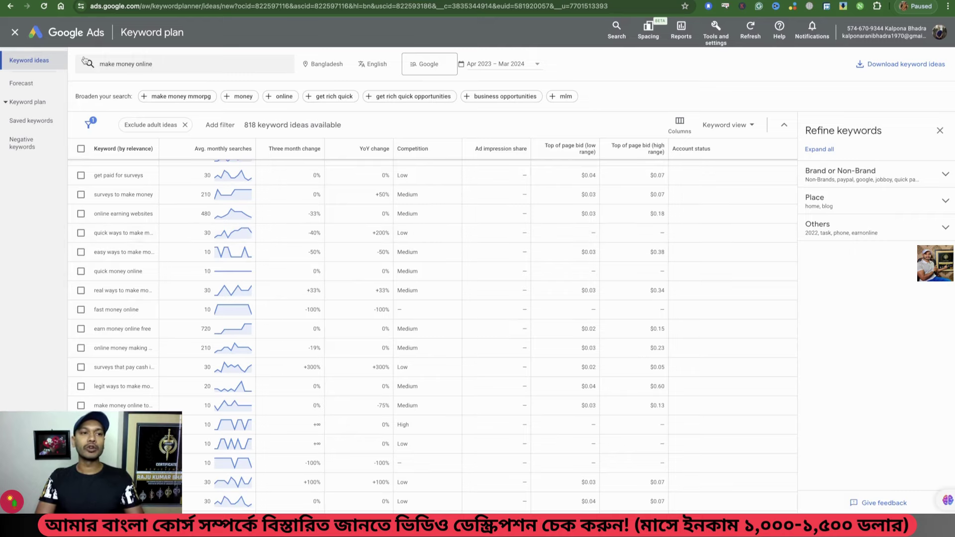
{"action": "left_click", "coordinate": [70, 40]}
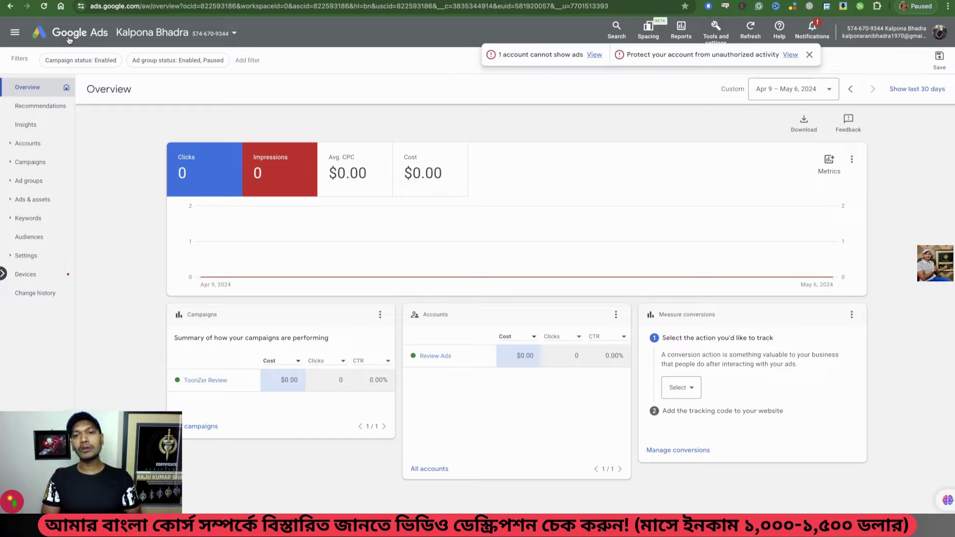
- Dismiss the account alerts and start creating a new campaign from the Campaigns page, choosing the account for it
{"action": "left_click", "coordinate": [808, 54]}
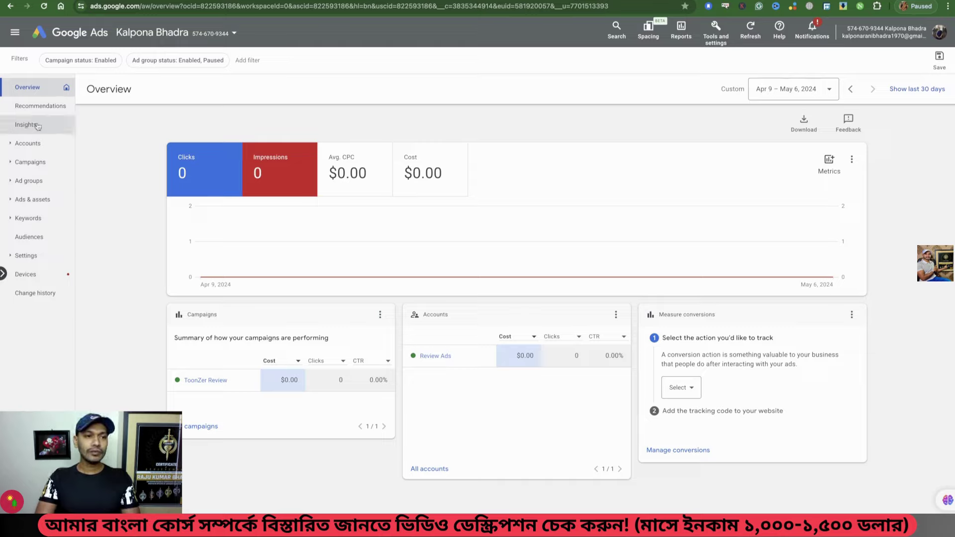
{"action": "left_click", "coordinate": [31, 169]}
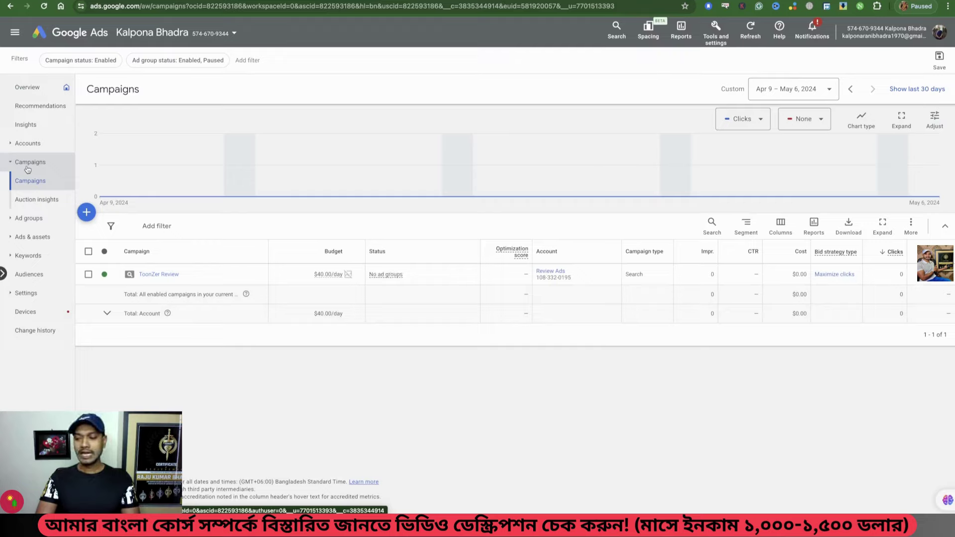
{"action": "left_click", "coordinate": [86, 213]}
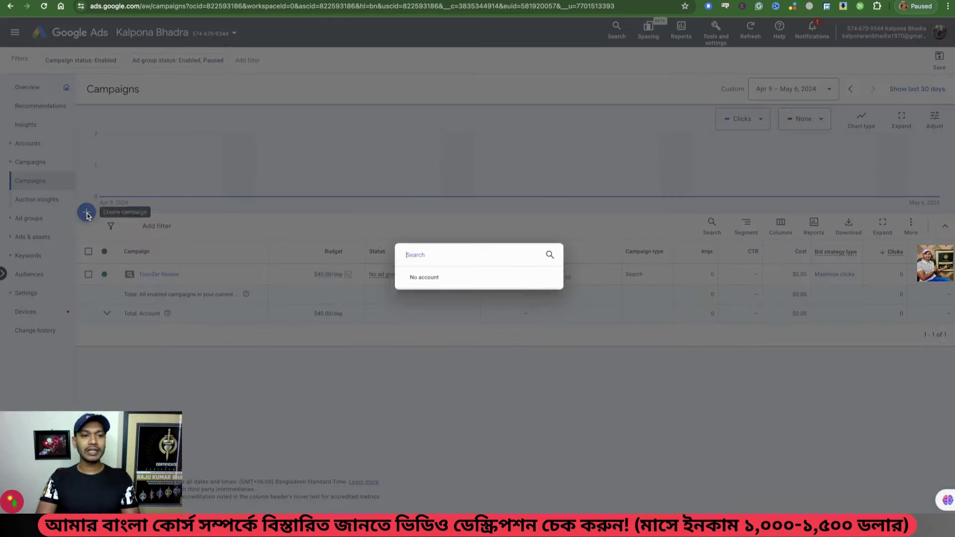
{"action": "left_click", "coordinate": [455, 291]}
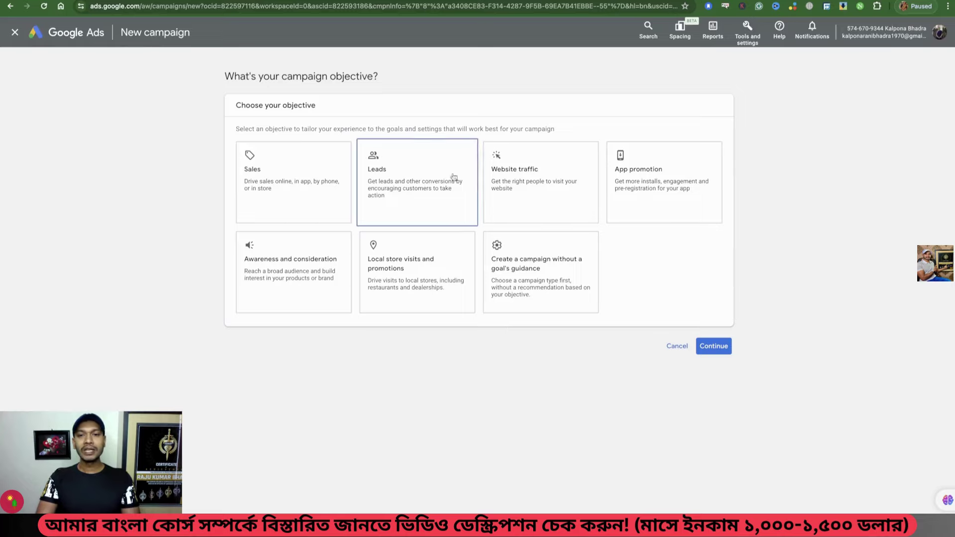
- Choose Website traffic as the campaign objective and Search as the campaign type
{"action": "left_click", "coordinate": [546, 188]}
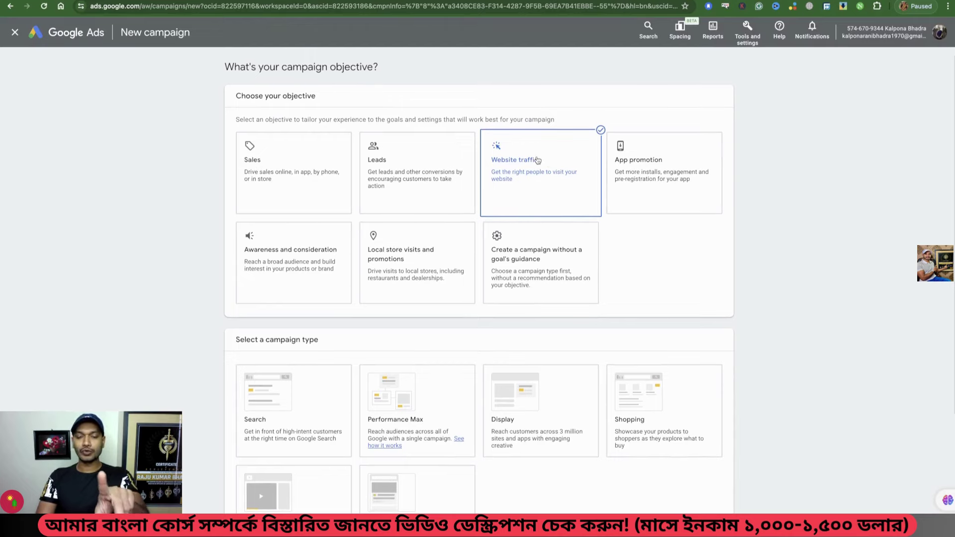
{"action": "scroll", "coordinate": [532, 237], "scroll_direction": "down", "scroll_amount": 2}
{"action": "scroll", "coordinate": [533, 238], "scroll_direction": "down", "scroll_amount": 3}
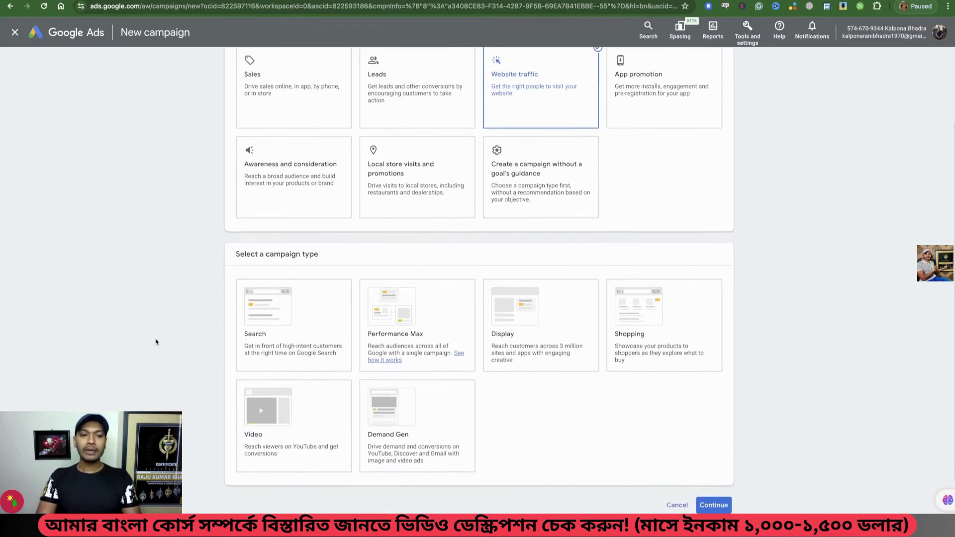
{"action": "left_click", "coordinate": [301, 332]}
- Copy the Legendary Marketer landing page's URL from its browser tab and paste it as the campaign's business website
{"action": "scroll", "coordinate": [541, 337], "scroll_direction": "down", "scroll_amount": 5}
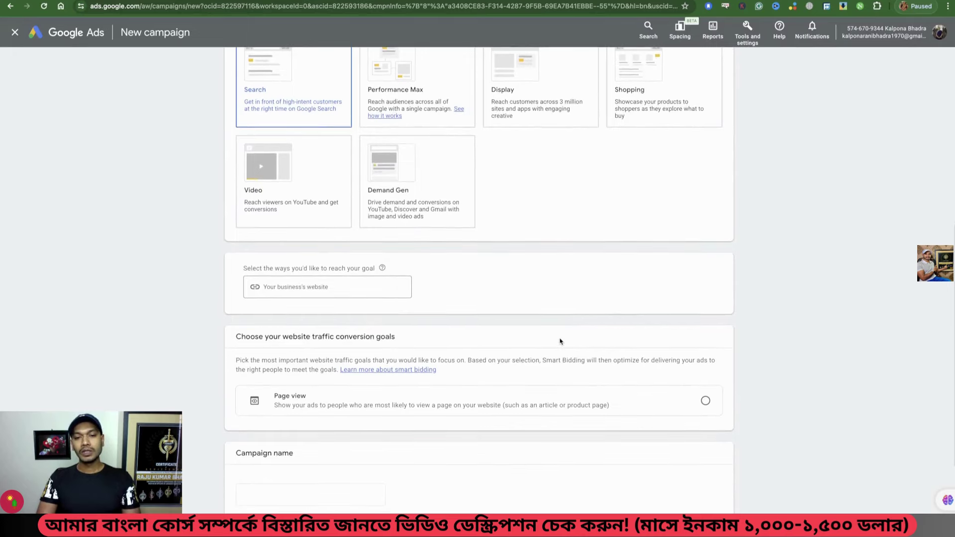
{"action": "left_click", "coordinate": [273, 285]}
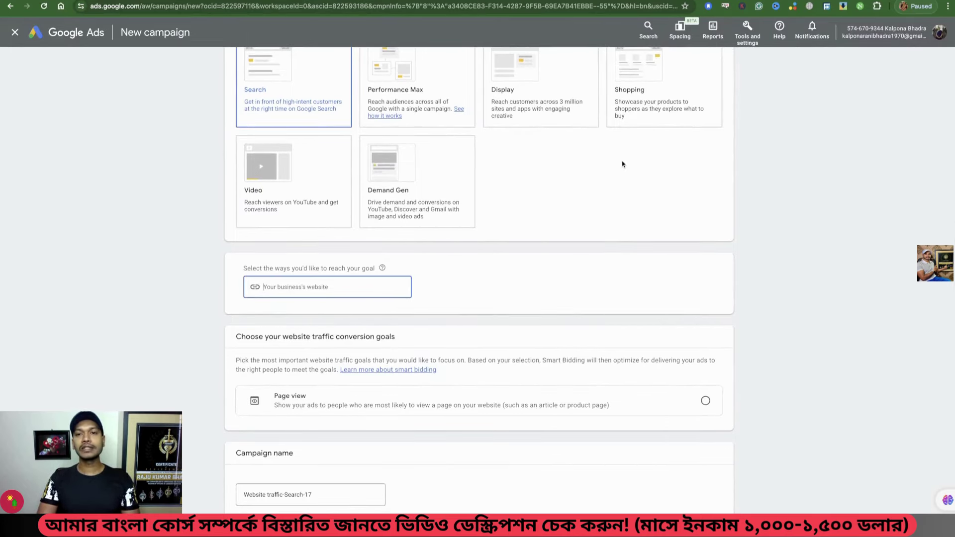
{"action": "scroll", "coordinate": [647, 125], "scroll_direction": "up", "scroll_amount": 1}
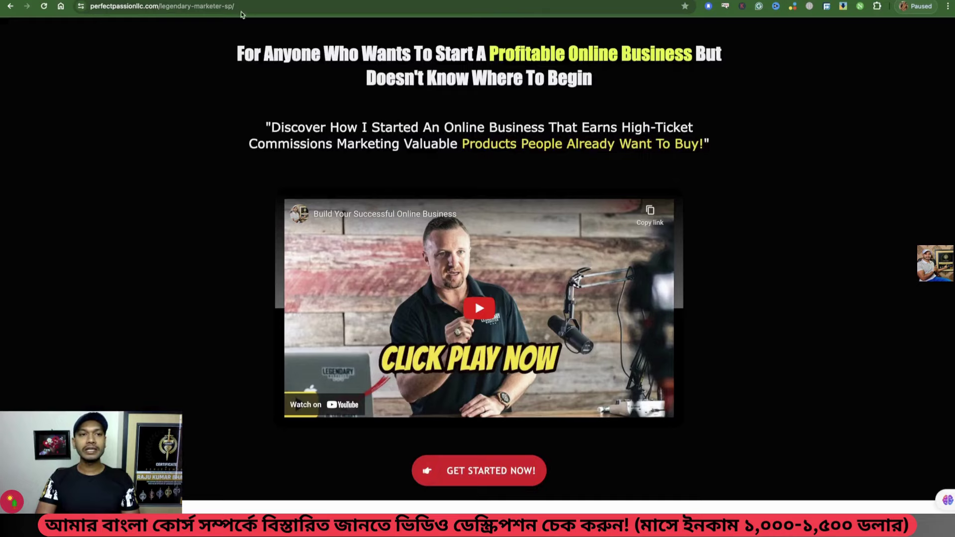
{"action": "right_click", "coordinate": [194, 7]}
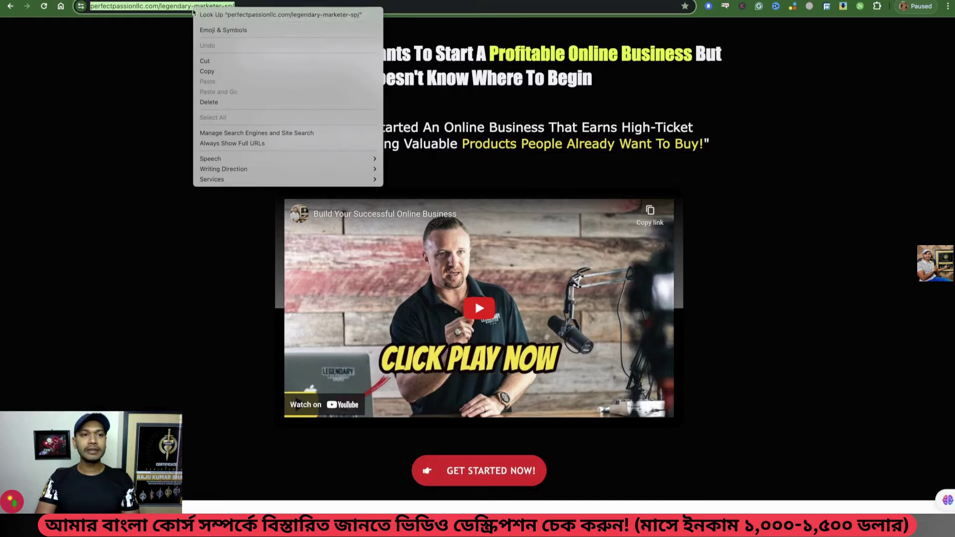
{"action": "left_click", "coordinate": [204, 72]}
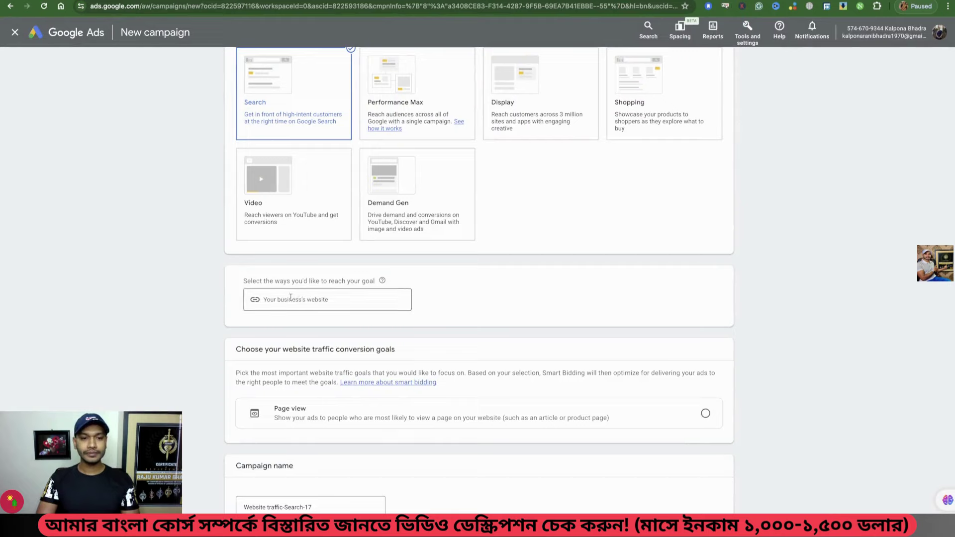
{"action": "right_click", "coordinate": [292, 297]}
{"action": "left_click", "coordinate": [306, 364]}
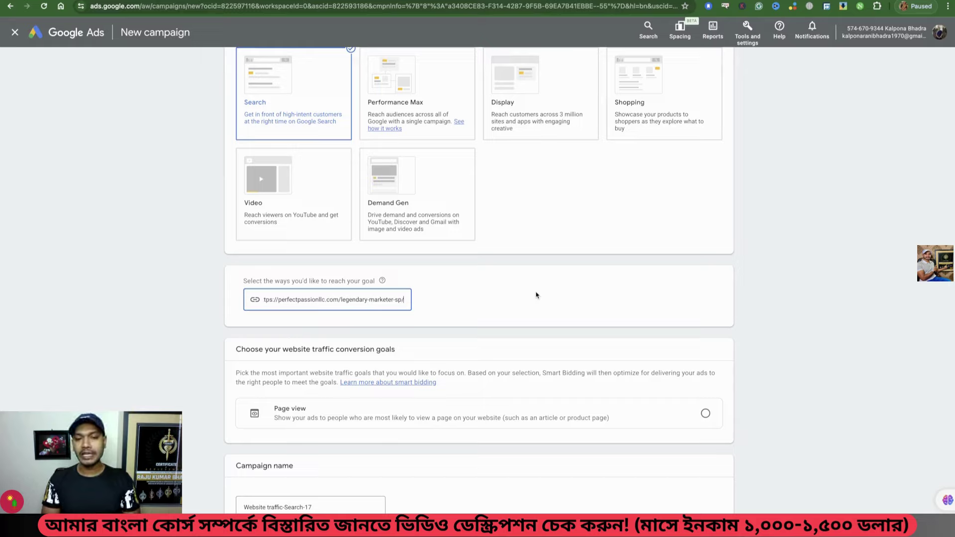
{"action": "left_click", "coordinate": [751, 267]}
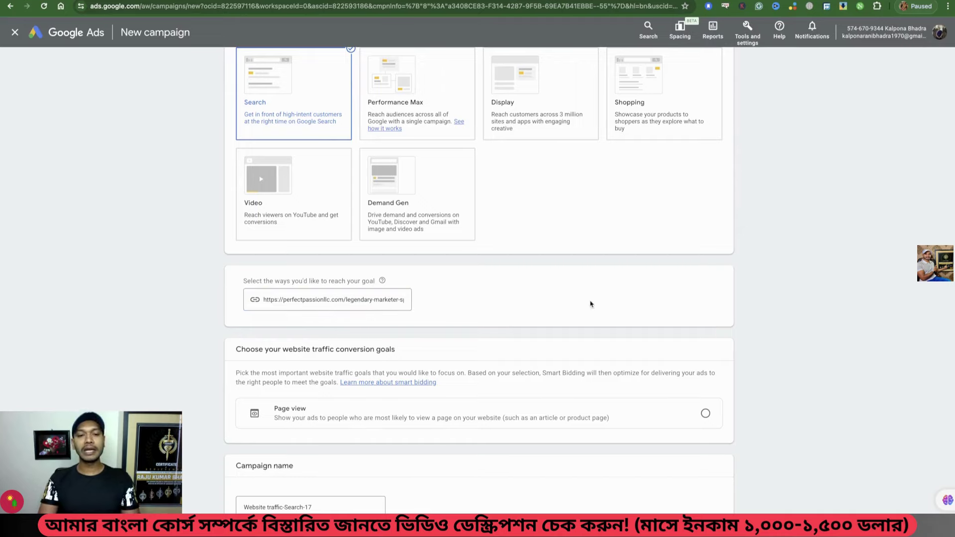
- Name the campaign "High Ticket 24" and review the chosen objective, campaign type and website
{"action": "scroll", "coordinate": [561, 318], "scroll_direction": "down", "scroll_amount": 2}
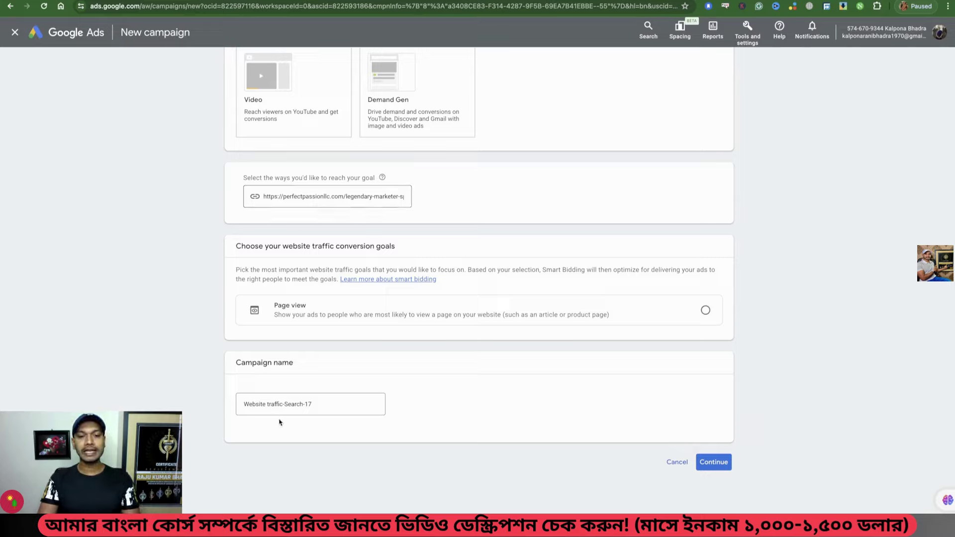
{"action": "triple_click", "coordinate": [277, 403]}
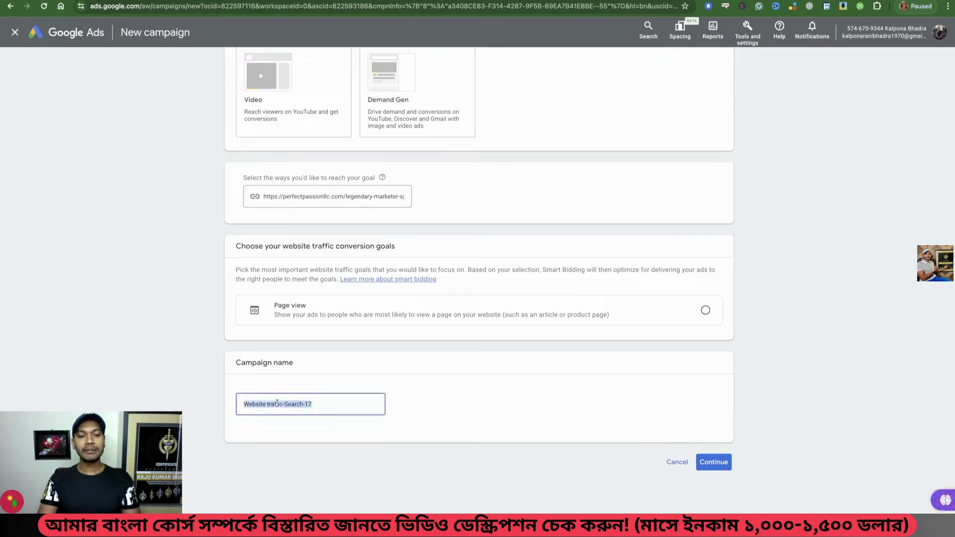
{"action": "type", "text": "High Ticket 24"}
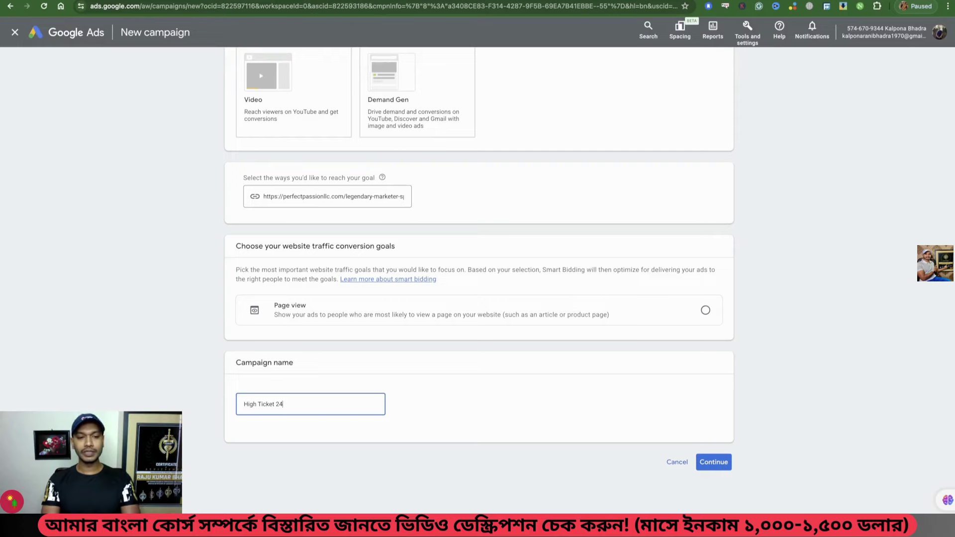
{"action": "scroll", "coordinate": [421, 230], "scroll_direction": "up", "scroll_amount": 7}
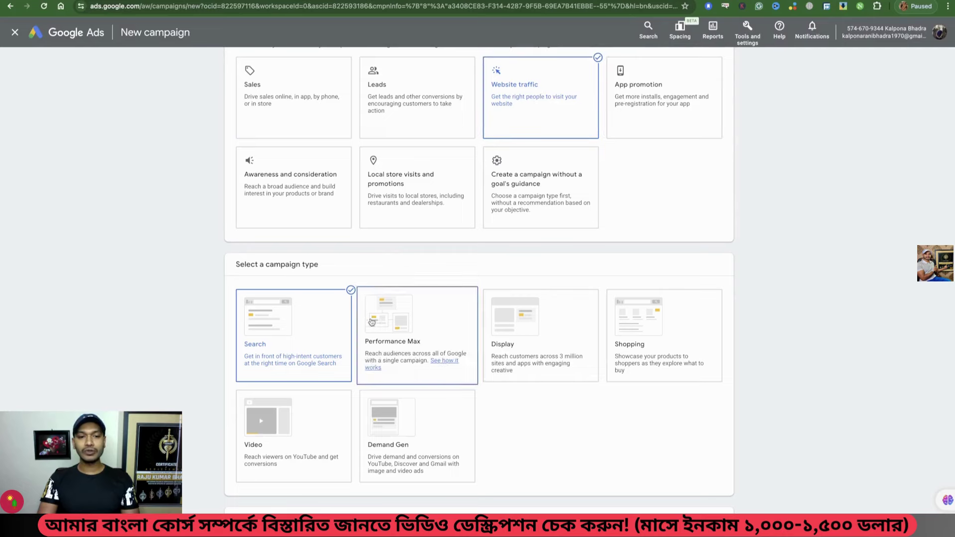
{"action": "scroll", "coordinate": [528, 399], "scroll_direction": "down", "scroll_amount": 4}
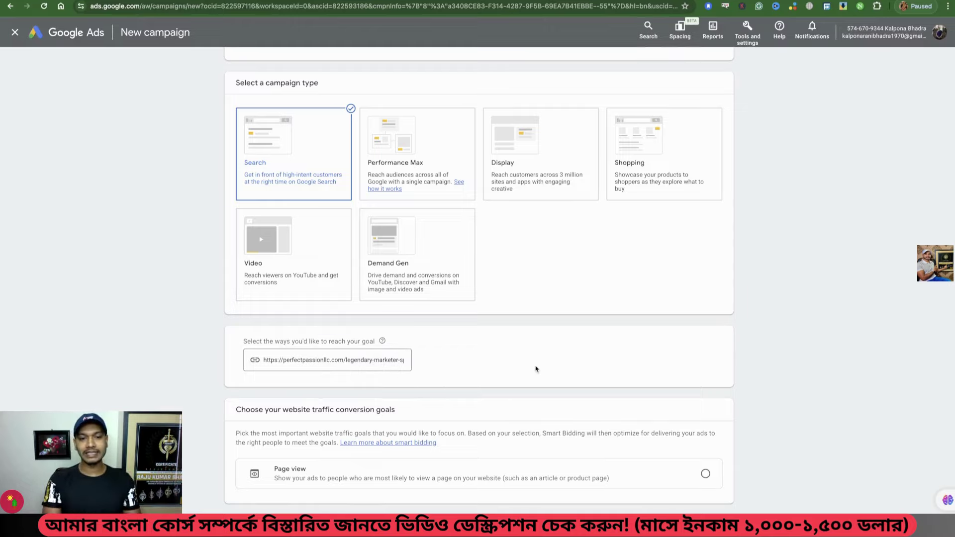
{"action": "scroll", "coordinate": [448, 371], "scroll_direction": "down", "scroll_amount": 4}
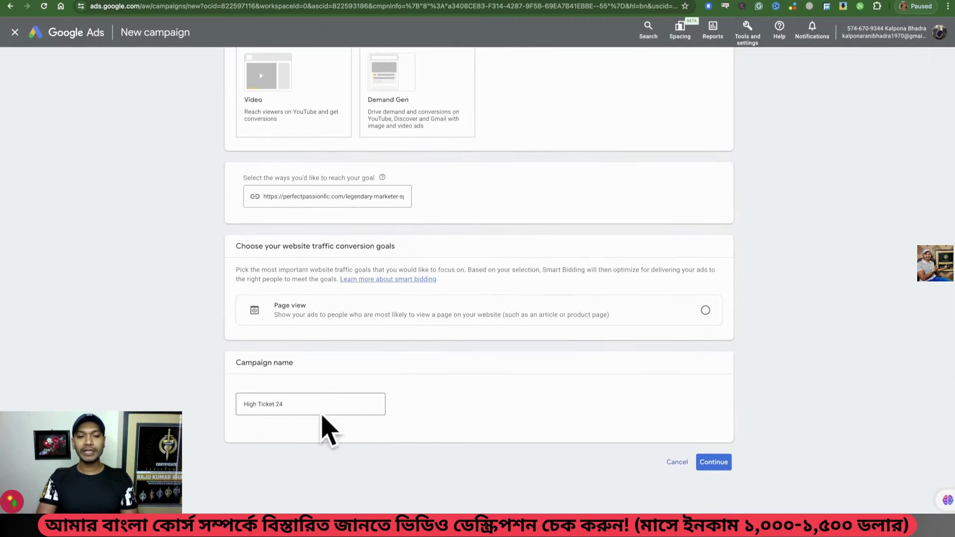
- Select Page view as the conversion goal and continue with a new campaign instead of the saved draft
{"action": "left_click", "coordinate": [716, 465]}
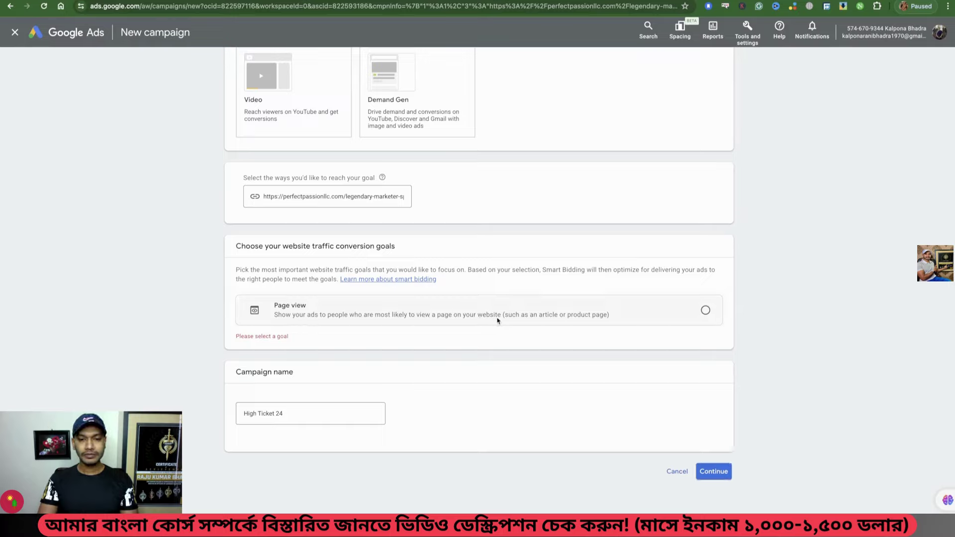
{"action": "left_click", "coordinate": [708, 310]}
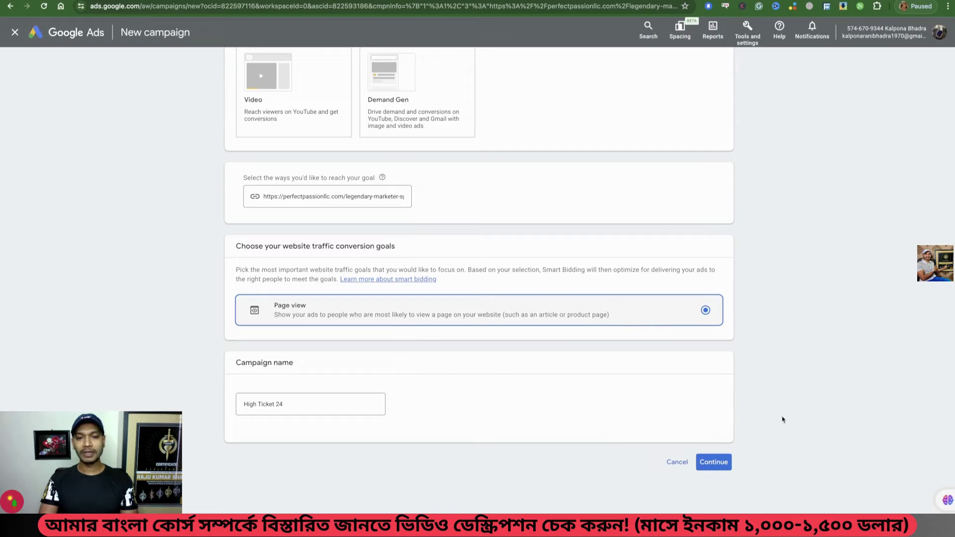
{"action": "left_click", "coordinate": [715, 463]}
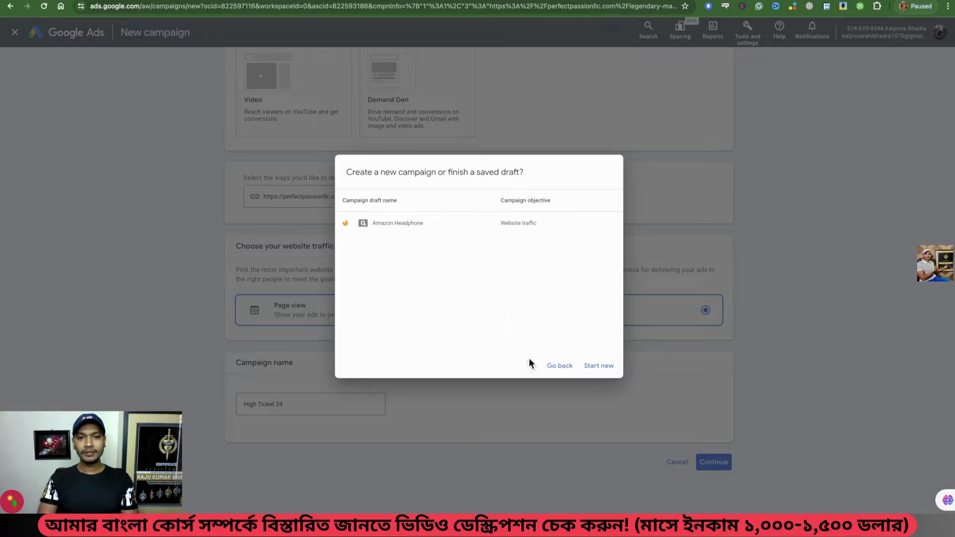
{"action": "left_click", "coordinate": [600, 367]}
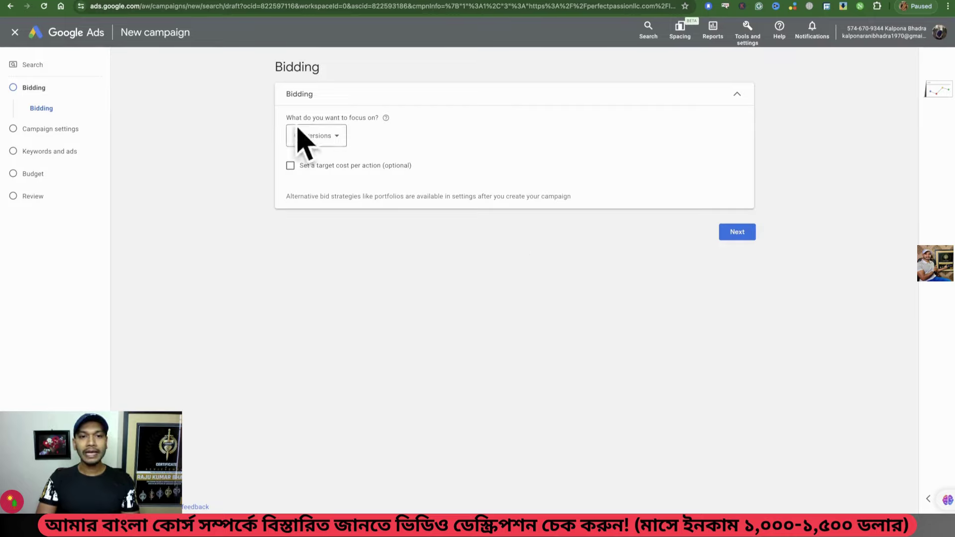
- Set the campaign's bidding focus to Clicks
{"action": "left_click", "coordinate": [335, 148]}
{"action": "mouse_move", "coordinate": [338, 142]}
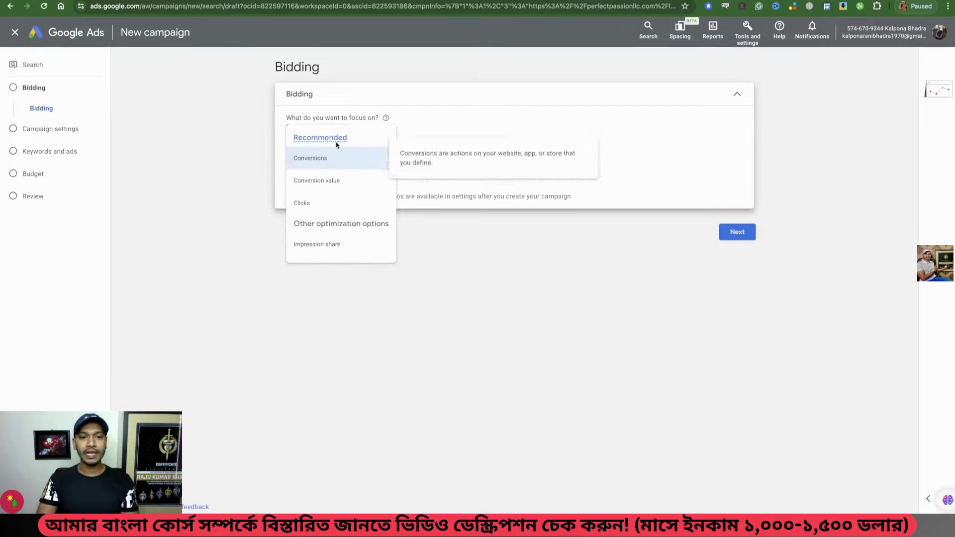
{"action": "left_click", "coordinate": [307, 203]}
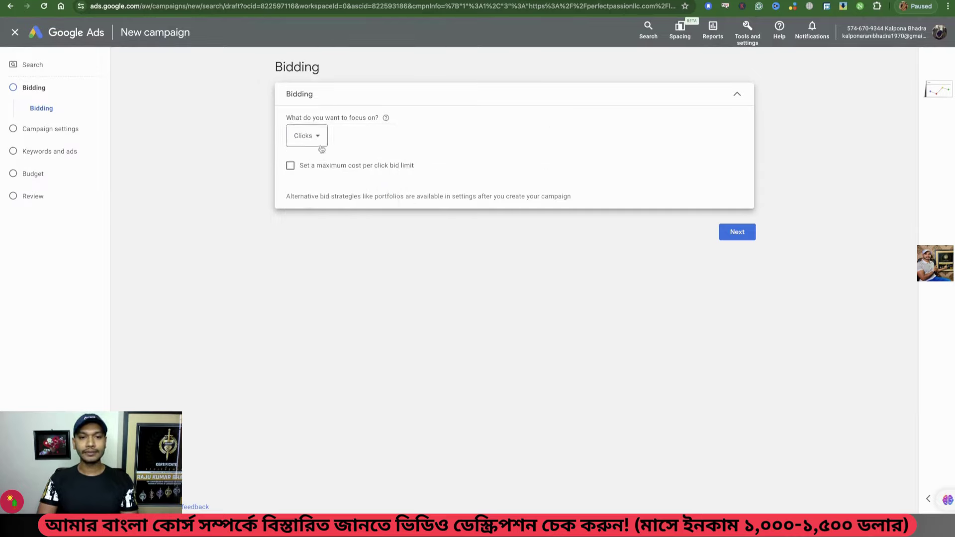
- Enable a maximum cost per click bid limit of $0.30 and continue to the campaign settings
{"action": "left_click", "coordinate": [290, 168]}
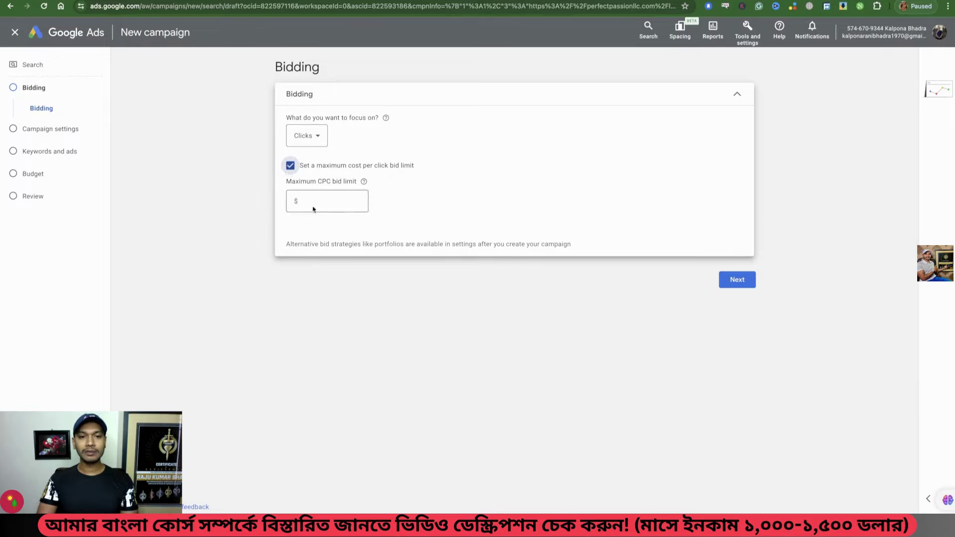
{"action": "left_click", "coordinate": [309, 200]}
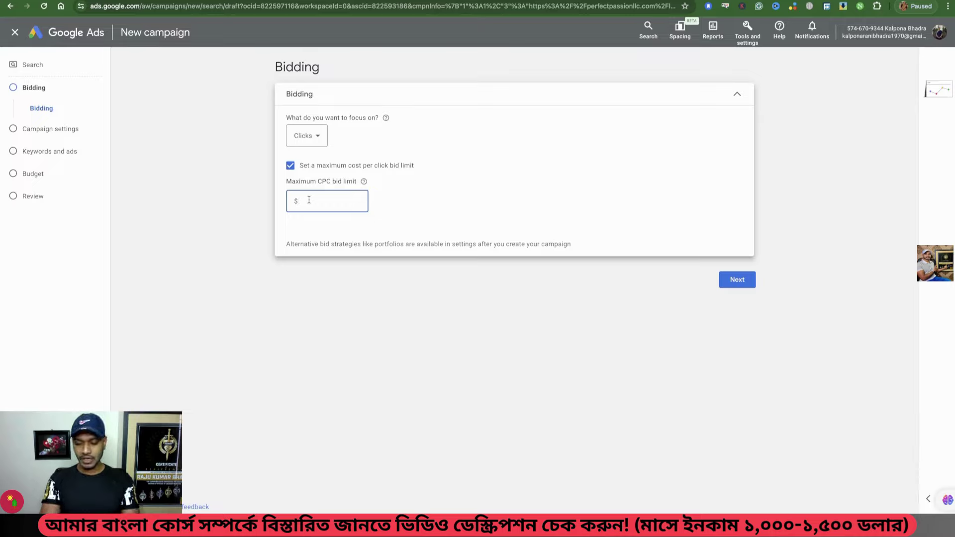
{"action": "type", "text": ".2"}
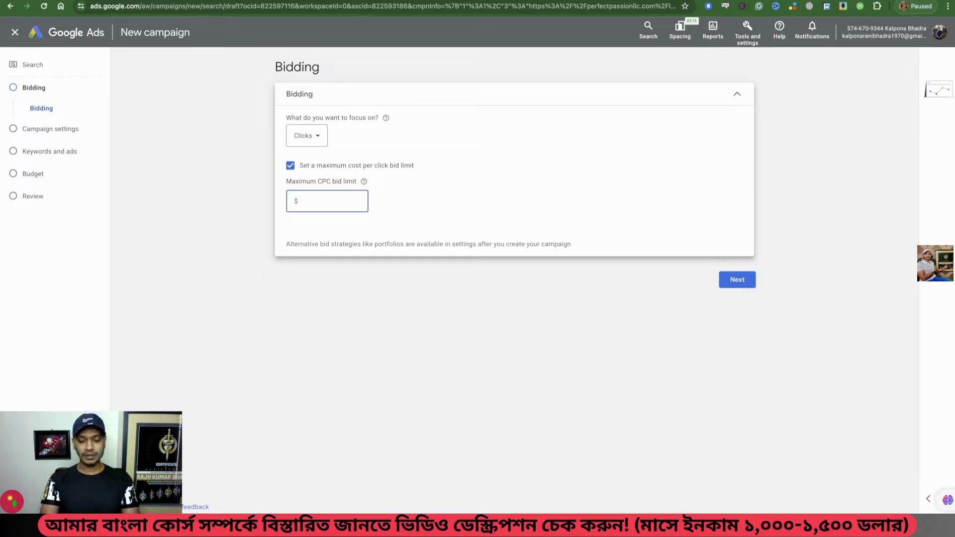
{"action": "type", "text": ".3"}
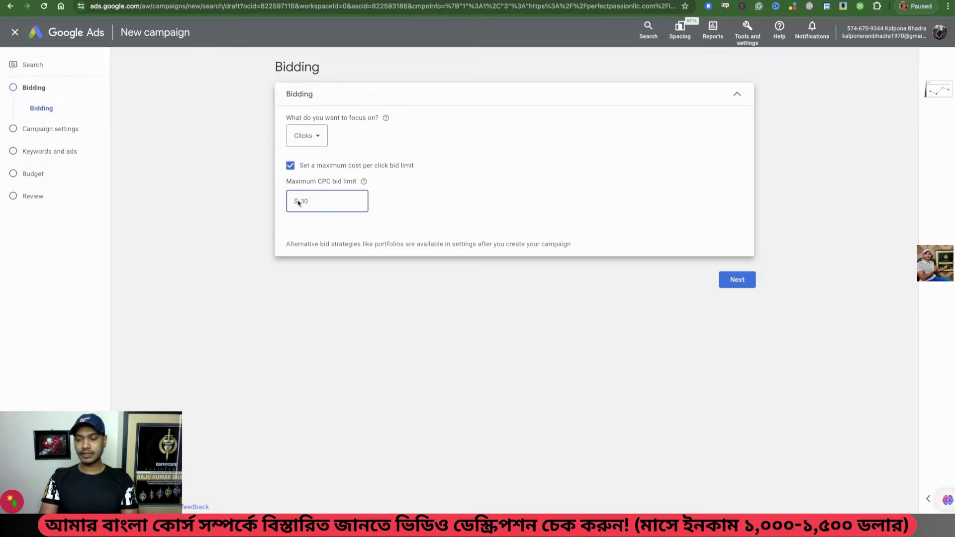
{"action": "type", "text": "0"}
{"action": "left_click", "coordinate": [432, 213]}
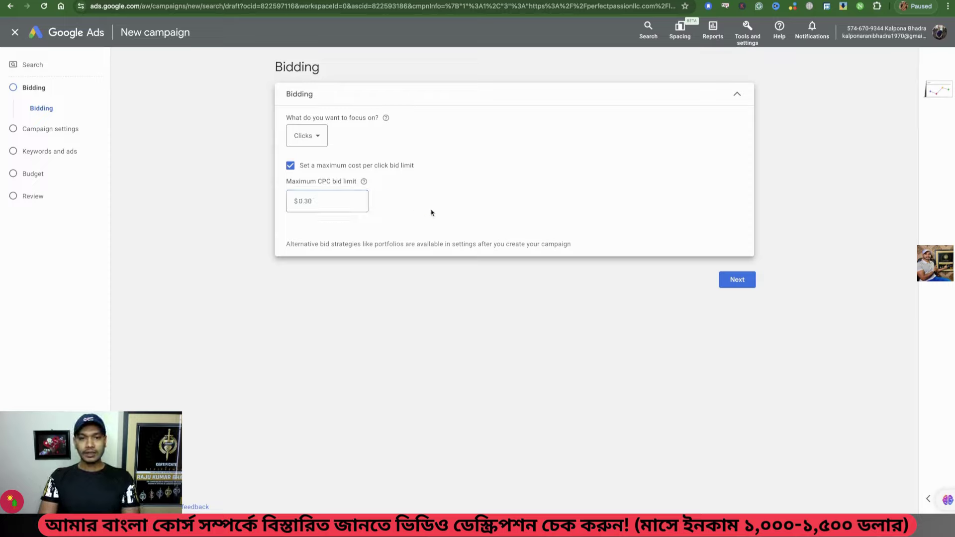
{"action": "left_click", "coordinate": [736, 282]}
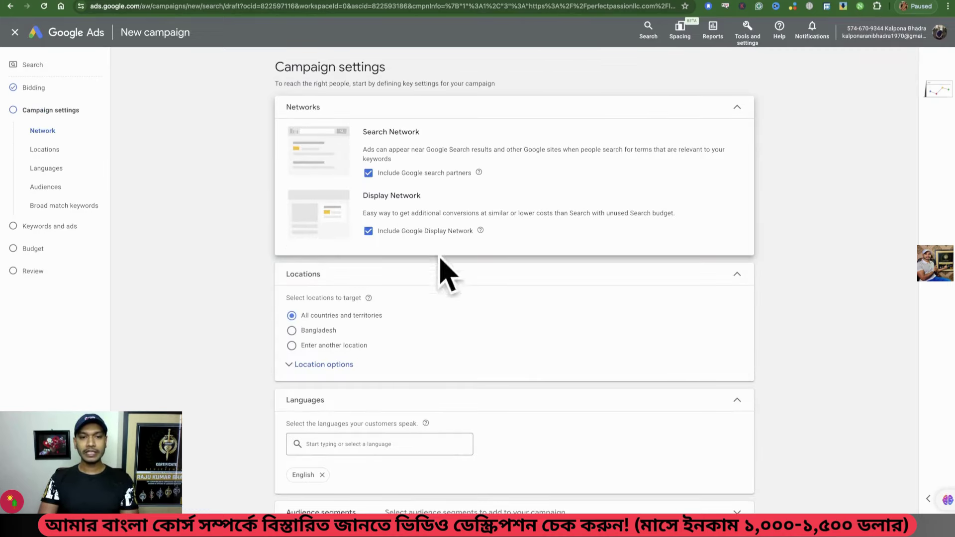
- Switch location targeting to entered locations and add the United States and the United Kingdom as targeted countries
{"action": "scroll", "coordinate": [520, 292], "scroll_direction": "down", "scroll_amount": 1}
{"action": "scroll", "coordinate": [378, 261], "scroll_direction": "down", "scroll_amount": 1}
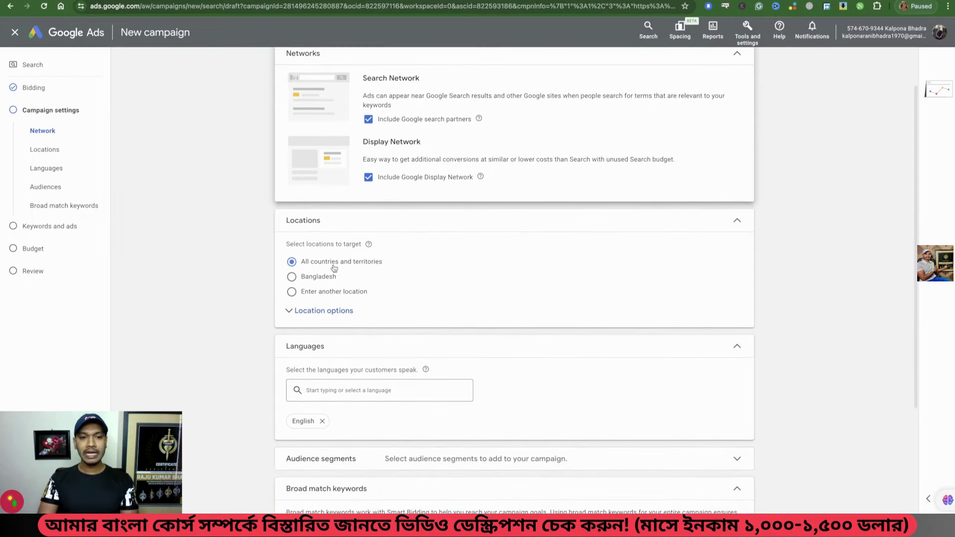
{"action": "left_click", "coordinate": [317, 311]}
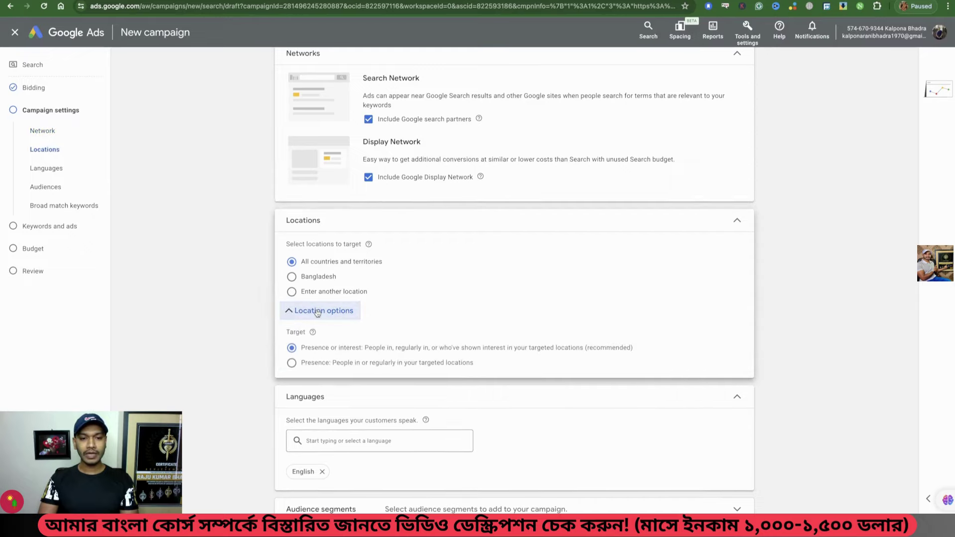
{"action": "left_click", "coordinate": [290, 292]}
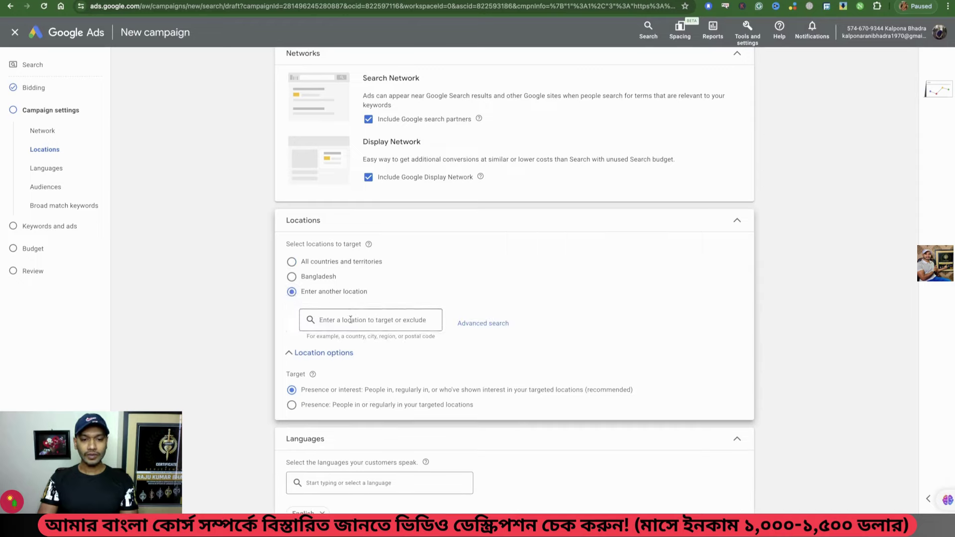
{"action": "type", "text": "Usa"}
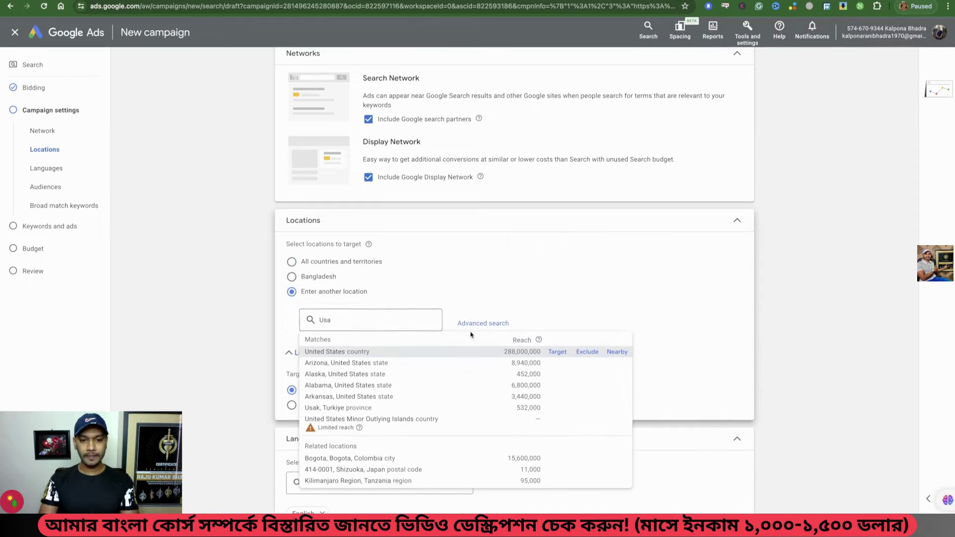
{"action": "left_click", "coordinate": [557, 352]}
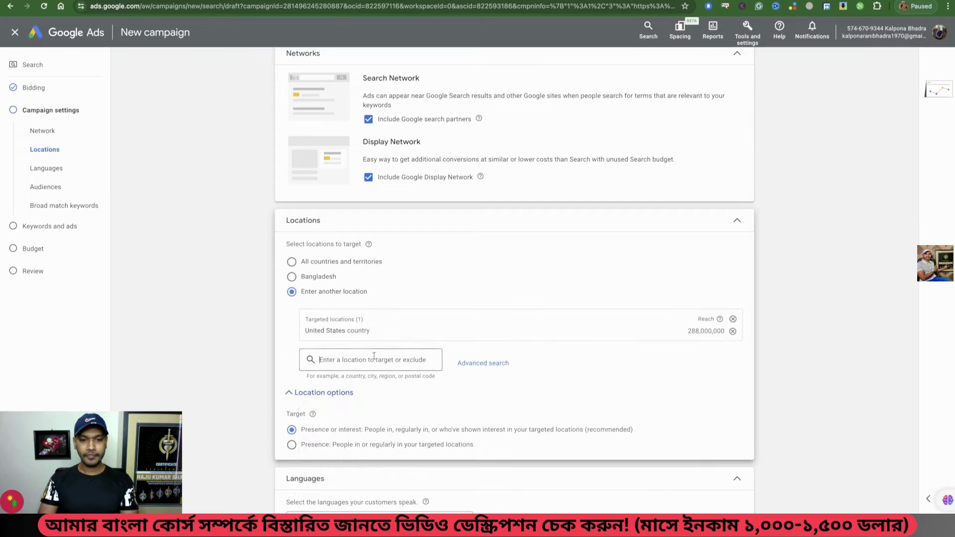
{"action": "type", "text": "uk"}
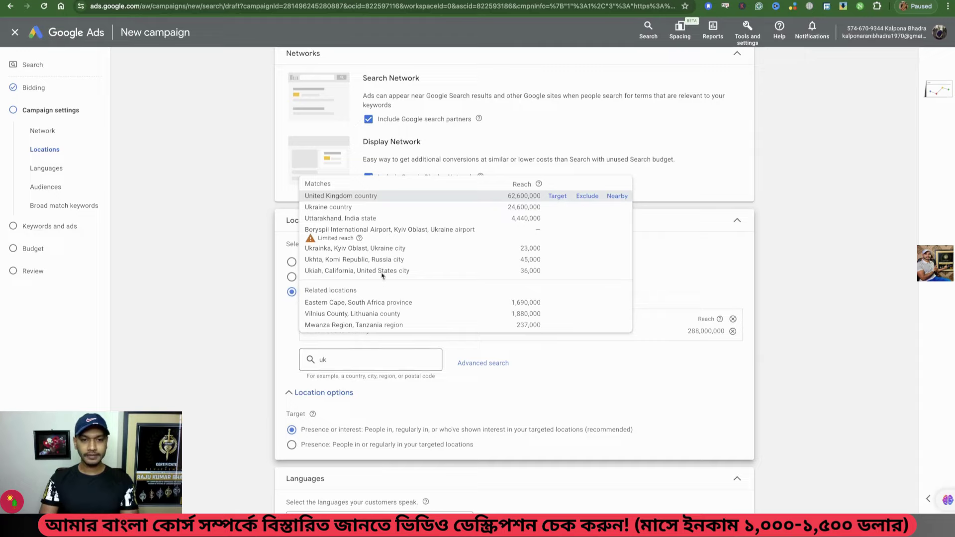
{"action": "left_click", "coordinate": [558, 196]}
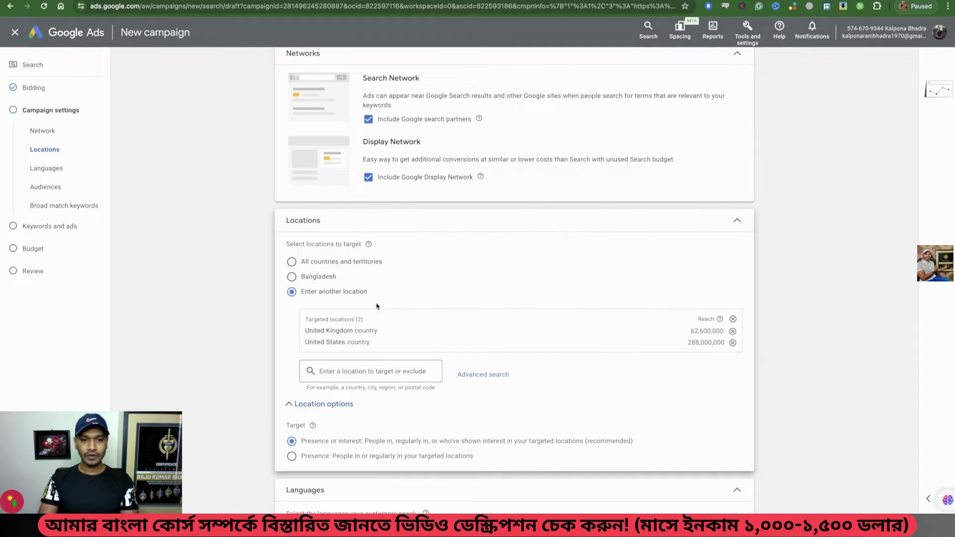
- Add Australia, New Zealand and Singapore Changi Airport to the targeted locations
{"action": "type", "text": "austra"}
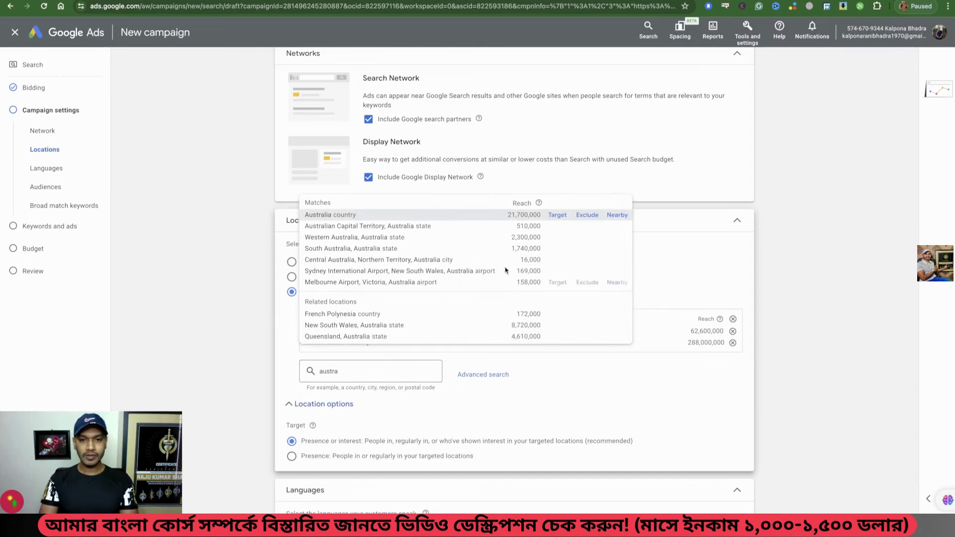
{"action": "left_click", "coordinate": [557, 215]}
{"action": "type", "text": "new"}
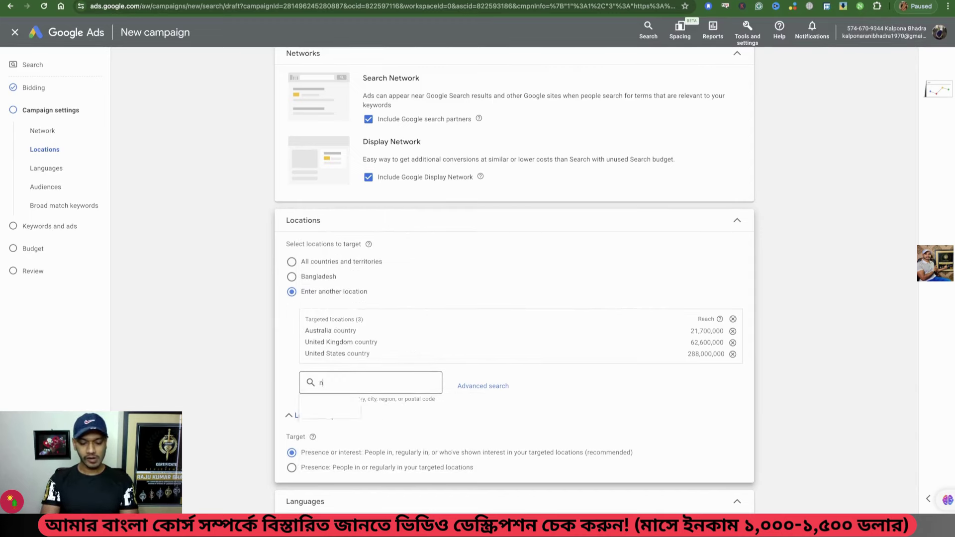
{"action": "left_click", "coordinate": [557, 226]}
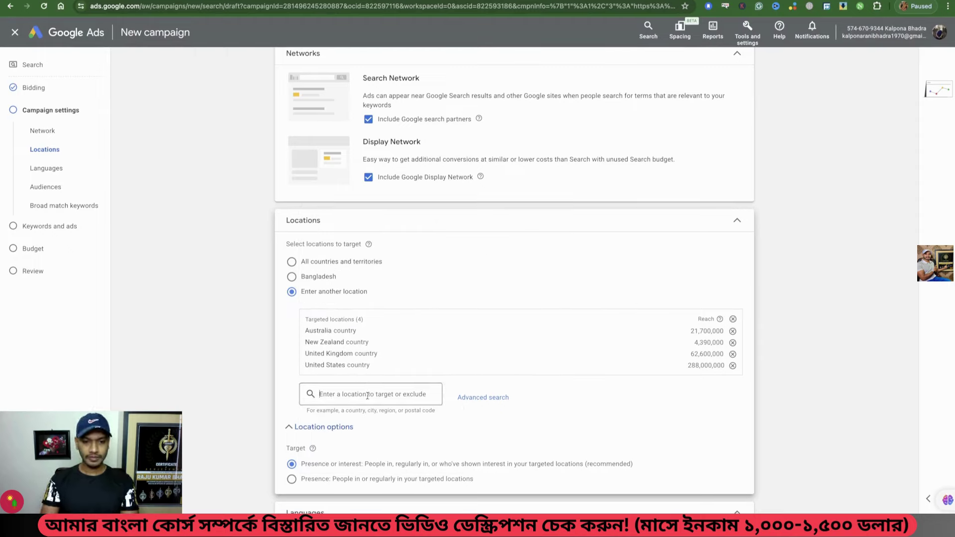
{"action": "type", "text": "sin"}
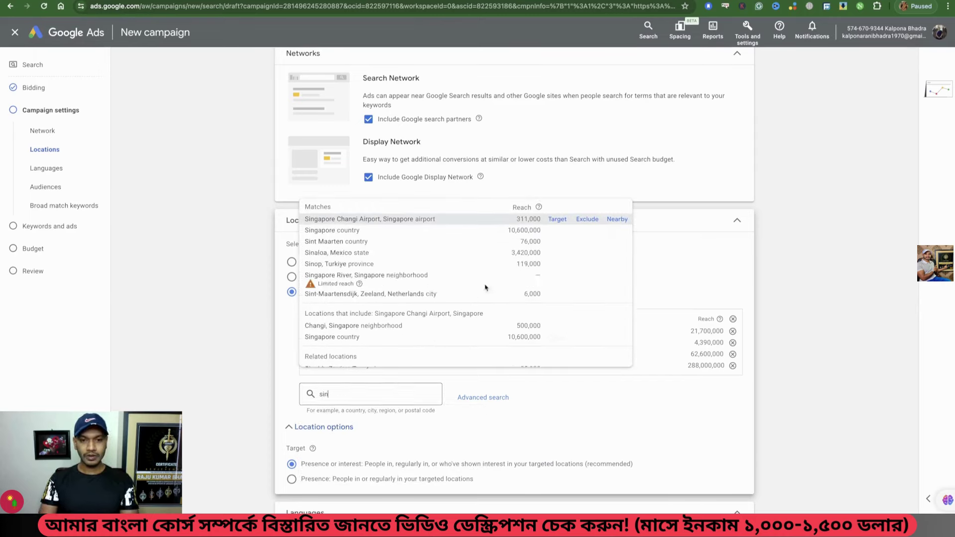
{"action": "left_click", "coordinate": [556, 219]}
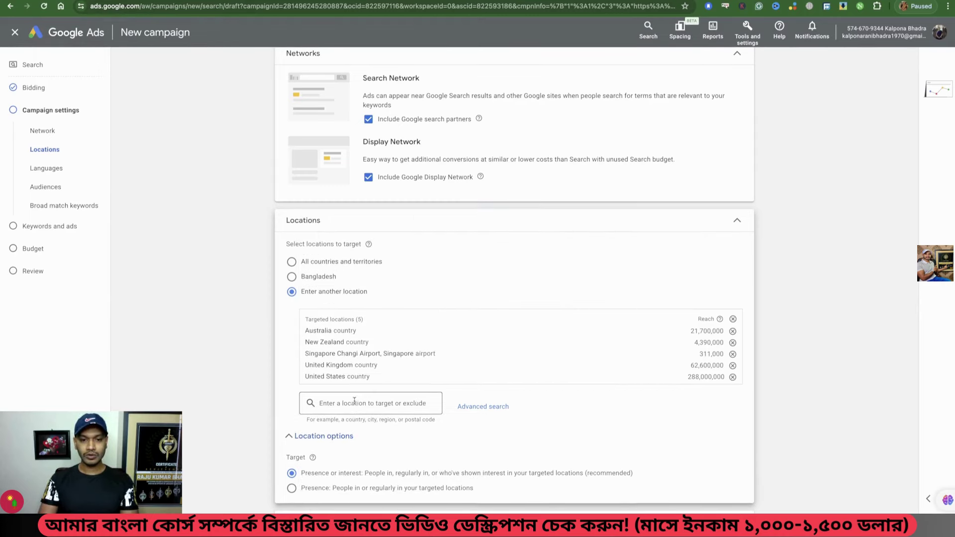
- Add Germany and Canada to the targeted locations and collapse the location settings
{"action": "type", "text": "ger"}
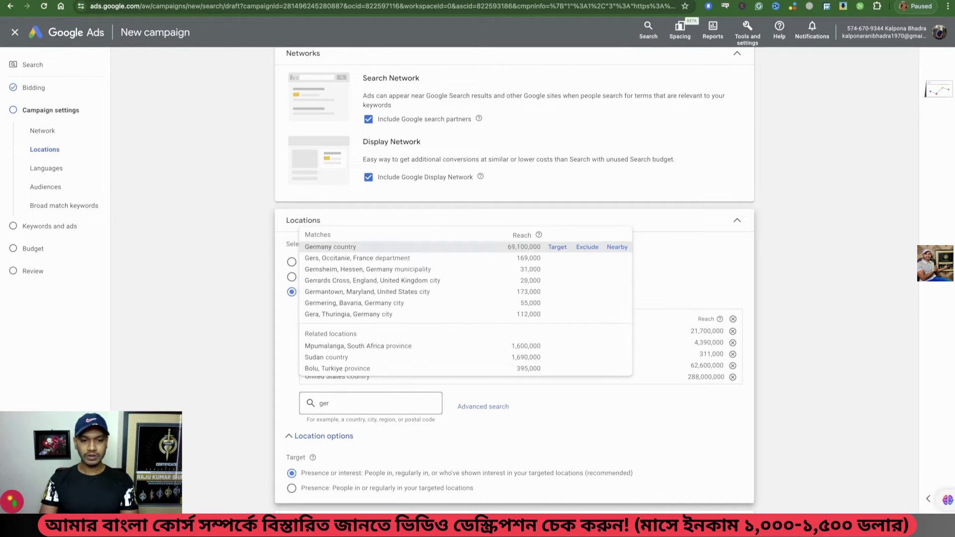
{"action": "left_click", "coordinate": [556, 247]}
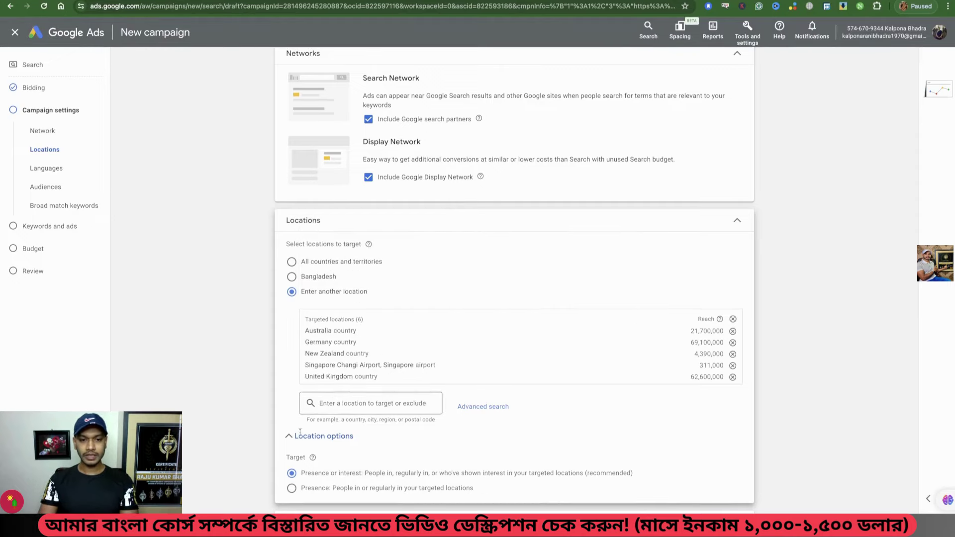
{"action": "left_click", "coordinate": [332, 412]}
{"action": "type", "text": "cana"}
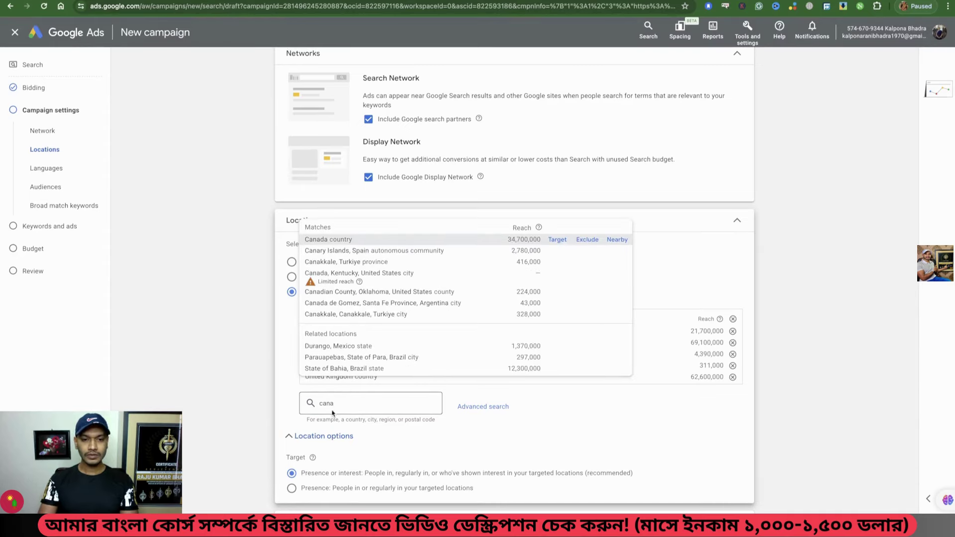
{"action": "left_click", "coordinate": [550, 243]}
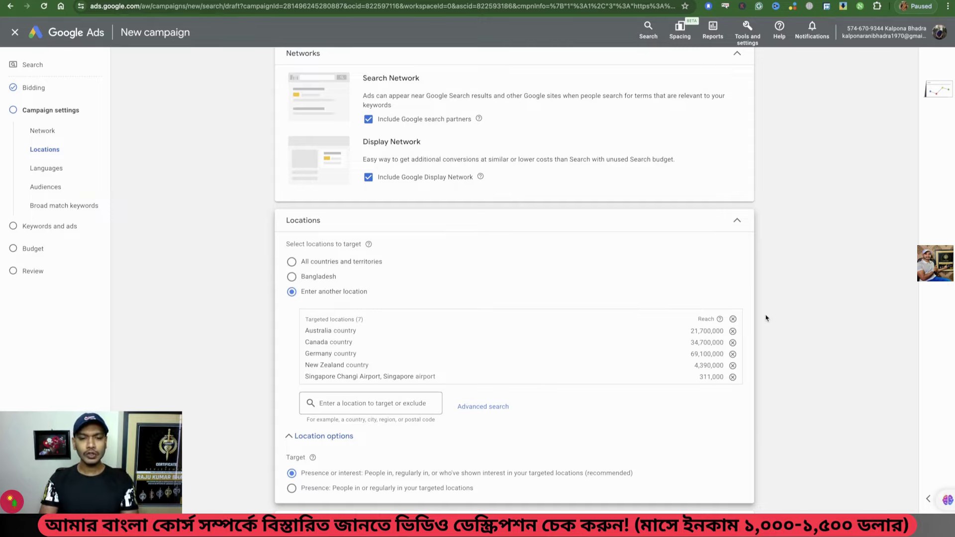
{"action": "scroll", "coordinate": [538, 375], "scroll_direction": "down", "scroll_amount": 5}
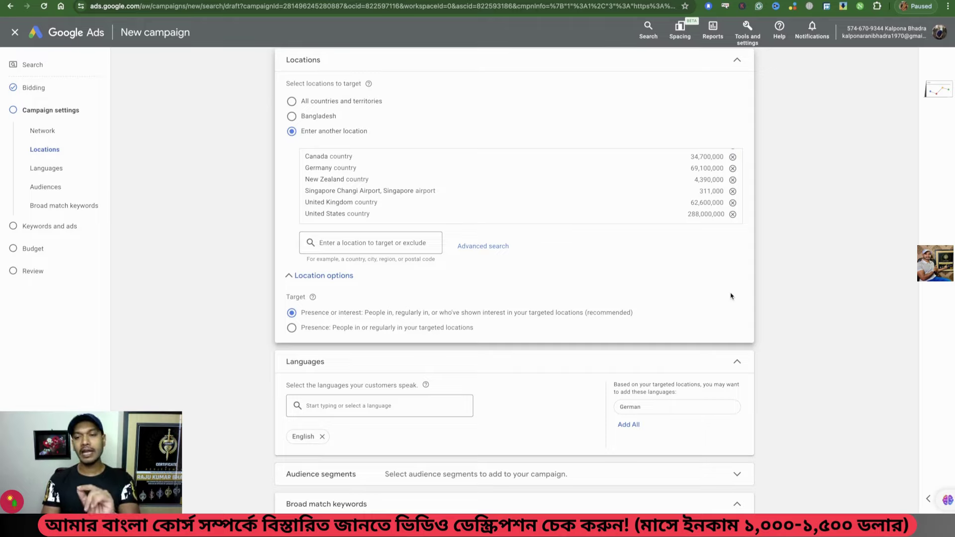
{"action": "scroll", "coordinate": [497, 288], "scroll_direction": "down", "scroll_amount": 1}
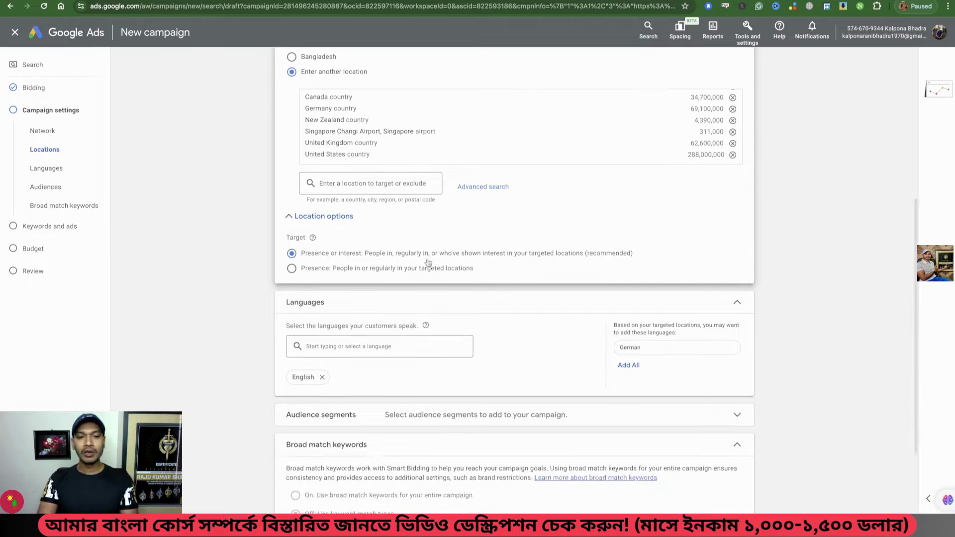
{"action": "left_click", "coordinate": [289, 217]}
{"action": "scroll", "coordinate": [386, 231], "scroll_direction": "up", "scroll_amount": 1}
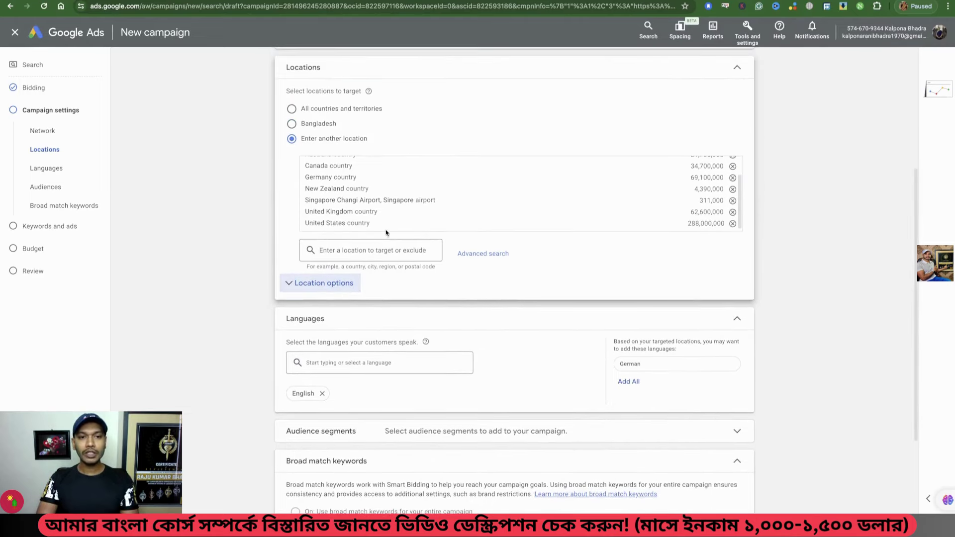
{"action": "left_click", "coordinate": [737, 69]}
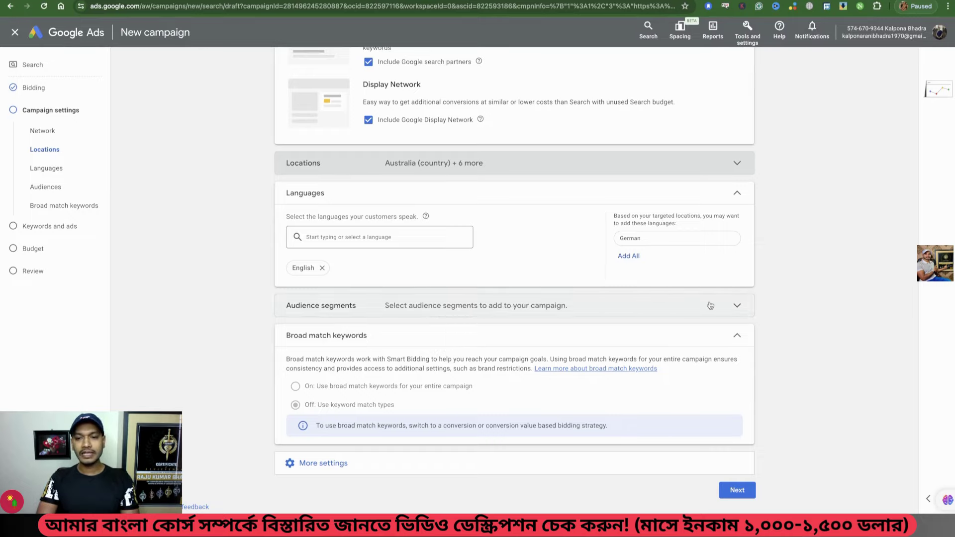
- Review the audience segments, networks, targeted locations, languages and broad match keyword settings
{"action": "left_click", "coordinate": [737, 307]}
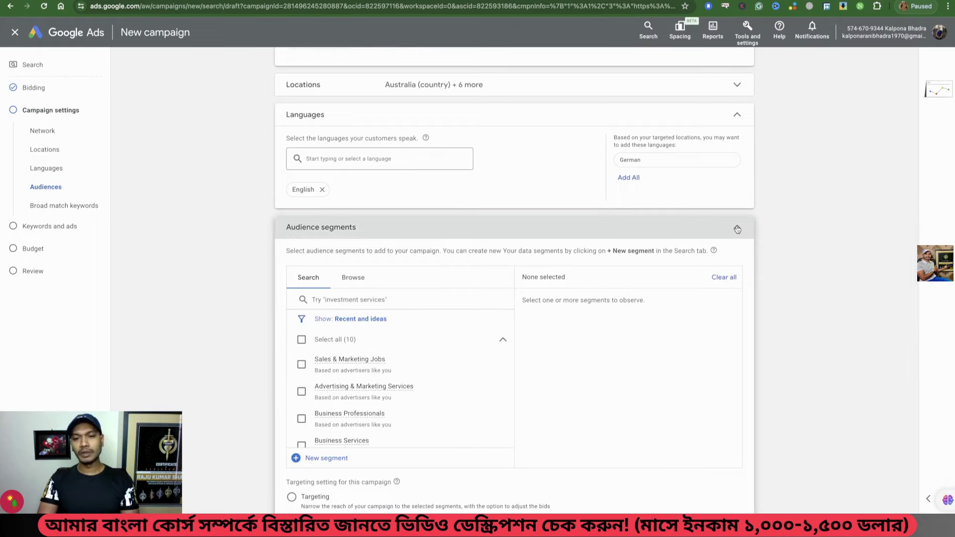
{"action": "left_click", "coordinate": [737, 229]}
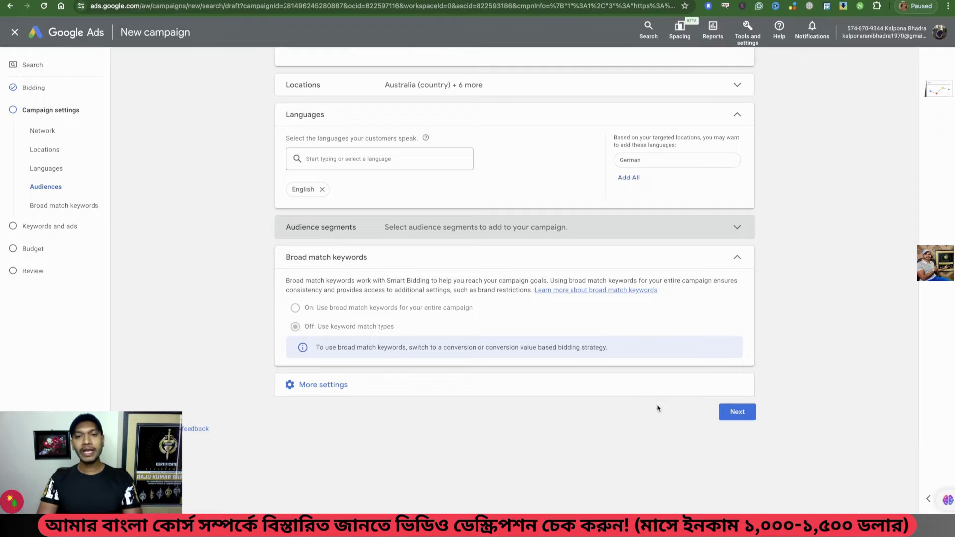
{"action": "scroll", "coordinate": [607, 408], "scroll_direction": "up", "scroll_amount": 5}
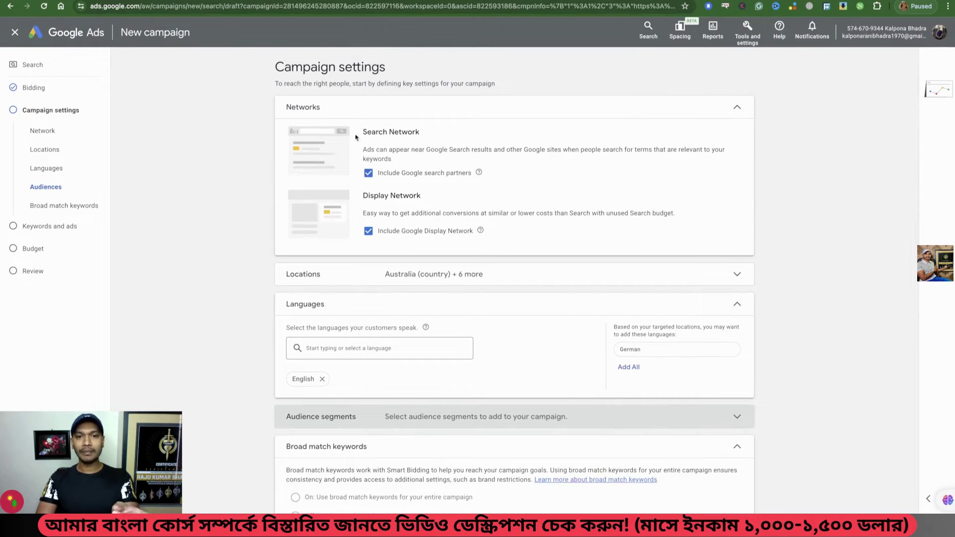
{"action": "scroll", "coordinate": [521, 271], "scroll_direction": "down", "scroll_amount": 1}
{"action": "scroll", "coordinate": [521, 270], "scroll_direction": "down", "scroll_amount": 3}
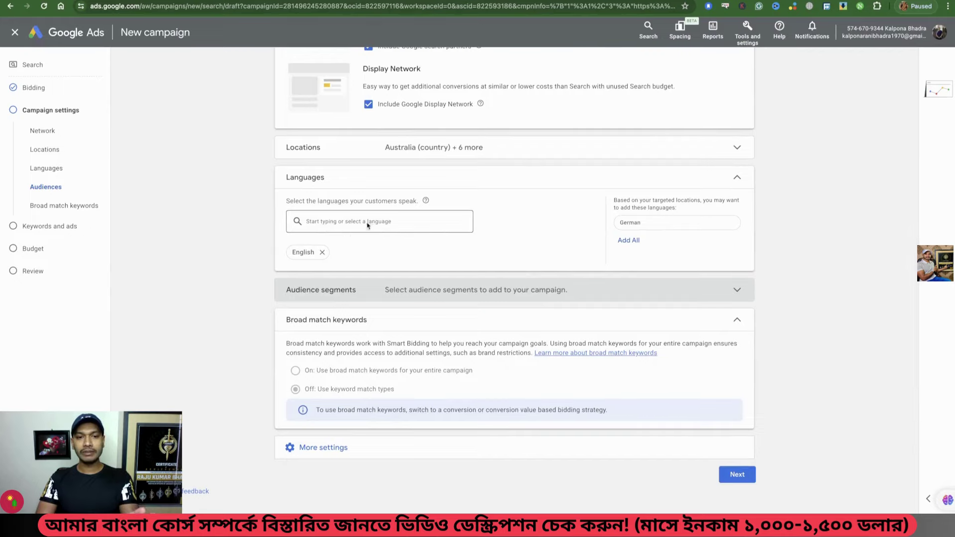
{"action": "left_click", "coordinate": [737, 148]}
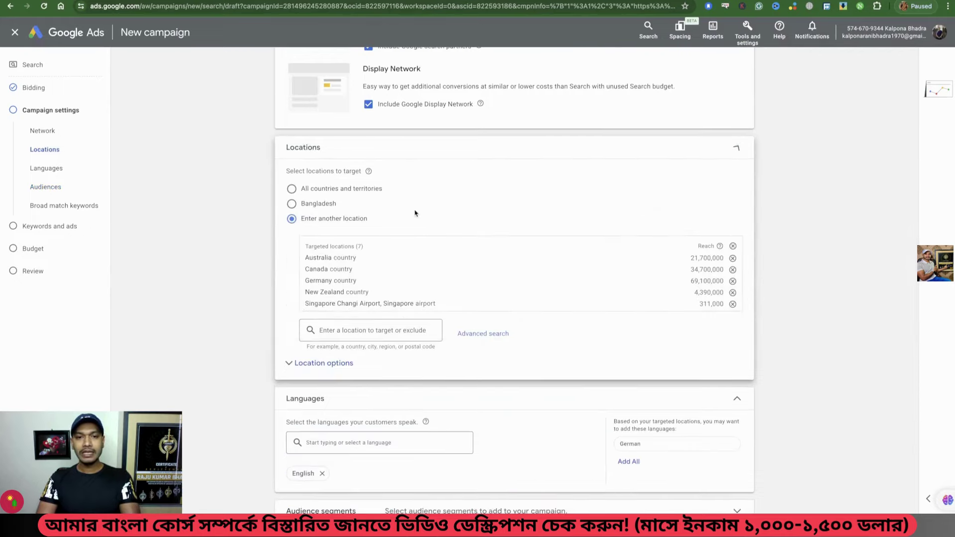
{"action": "scroll", "coordinate": [791, 343], "scroll_direction": "down", "scroll_amount": 6}
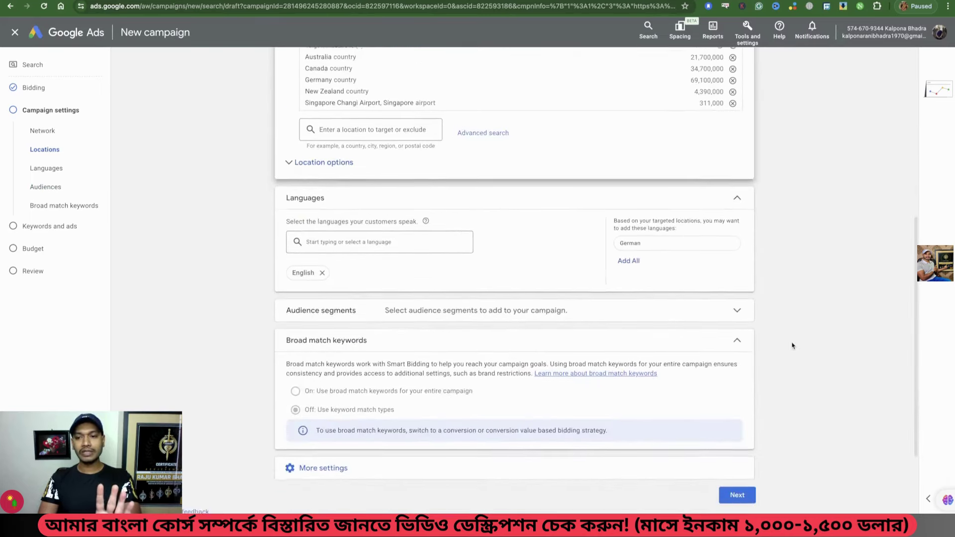
- Continue to the keywords and ads stage and choose to create the ad without AI suggestions
{"action": "left_click", "coordinate": [746, 383]}
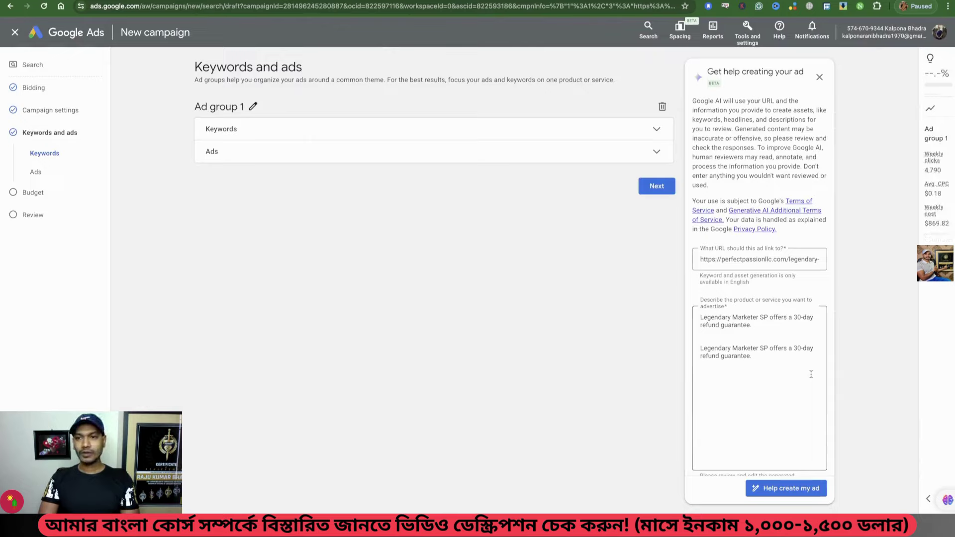
{"action": "left_click", "coordinate": [657, 129]}
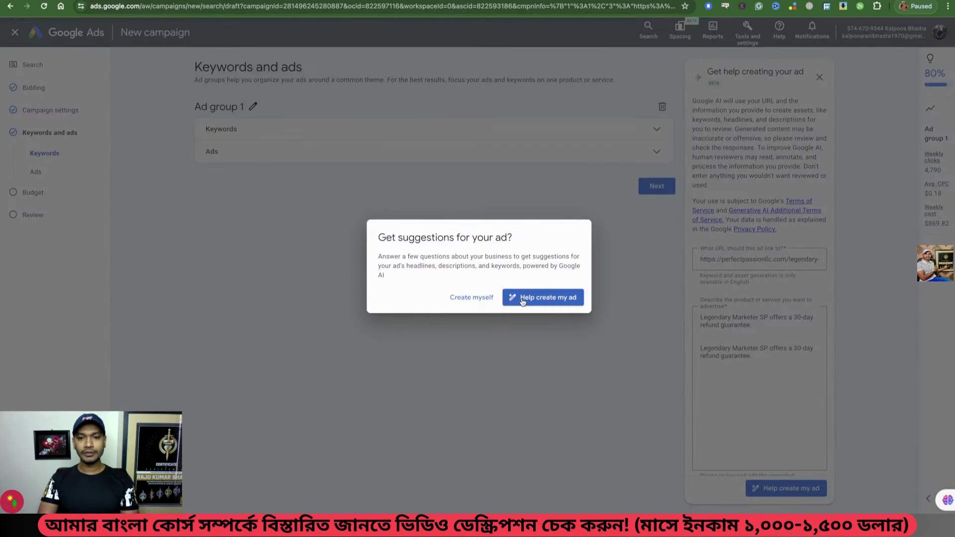
{"action": "left_click", "coordinate": [482, 298]}
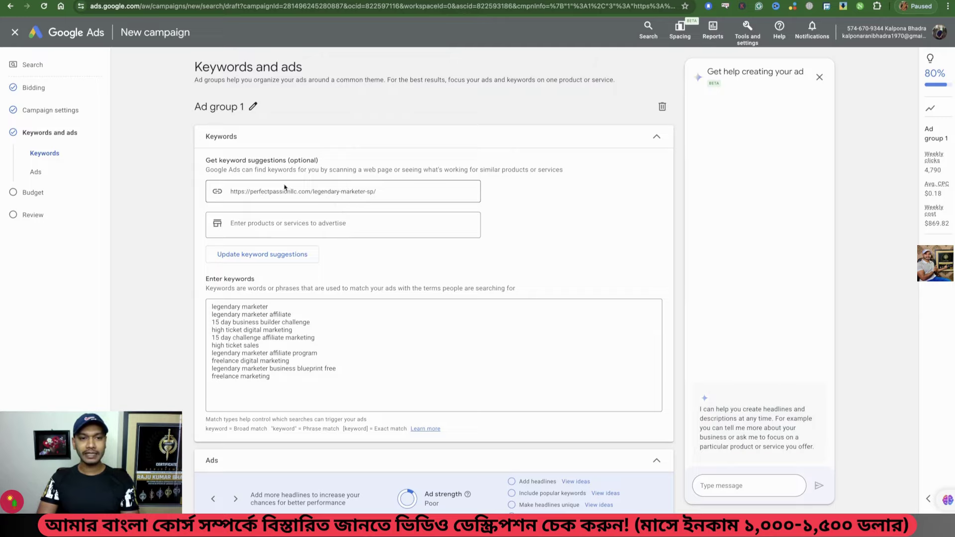
- Switch to the highhhhh text document and copy its keyword list from "earn money" through "make money online paypal"
{"action": "scroll", "coordinate": [419, 269], "scroll_direction": "down", "scroll_amount": 1}
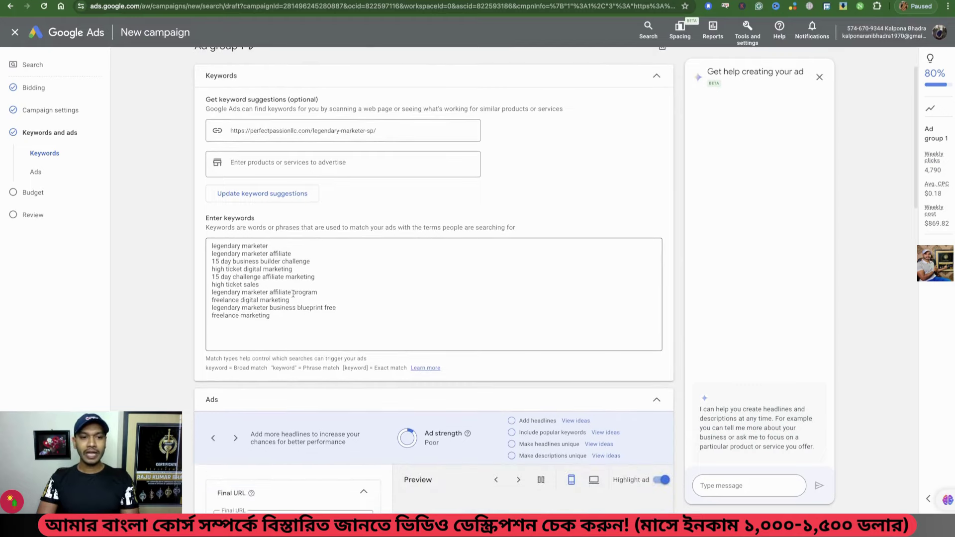
{"action": "left_click", "coordinate": [295, 317]}
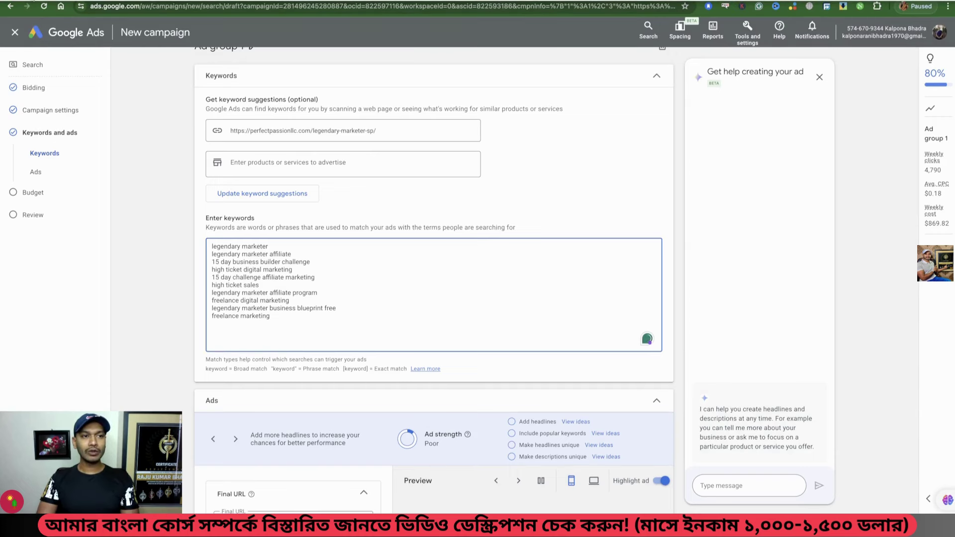
{"action": "key", "text": "ctrl+super+f"}
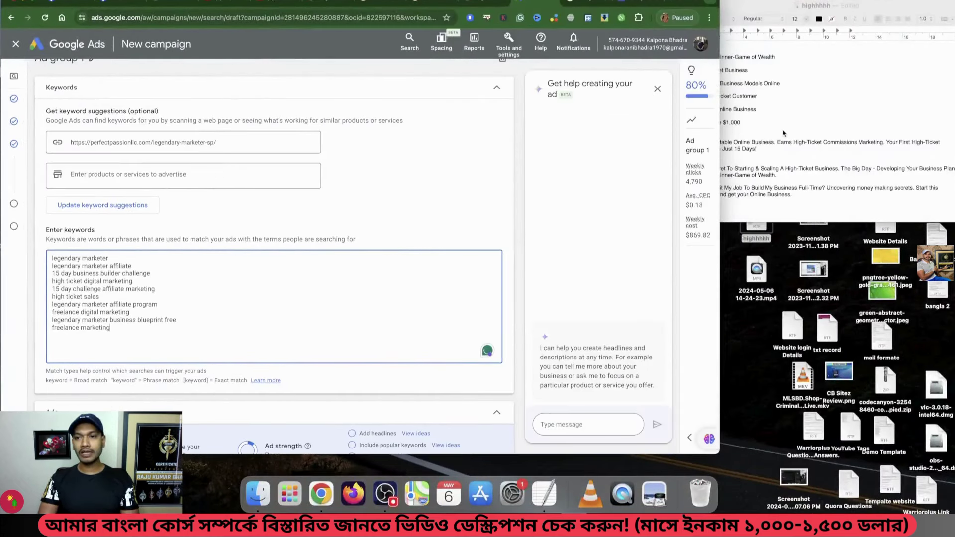
{"action": "left_click", "coordinate": [782, 130]}
{"action": "scroll", "coordinate": [783, 130], "scroll_direction": "down", "scroll_amount": 10}
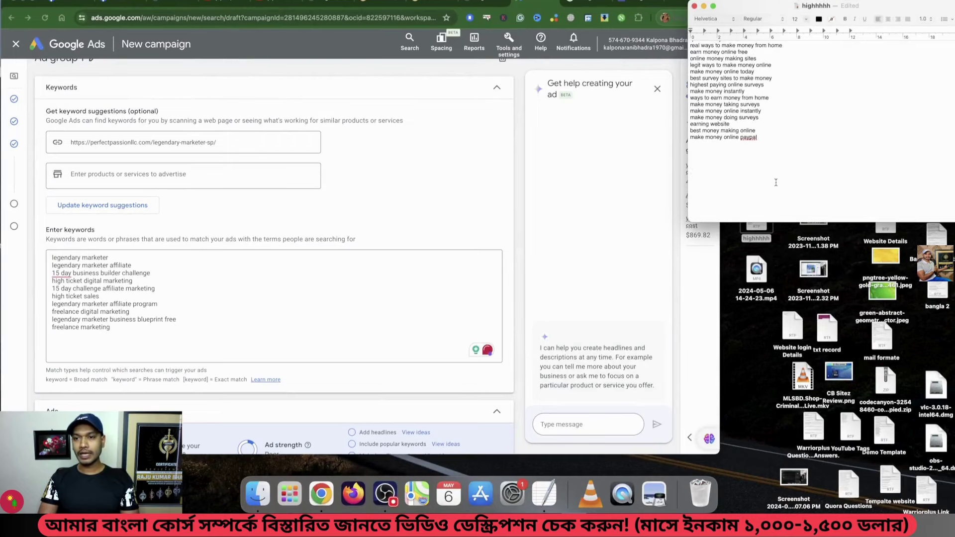
{"action": "scroll", "coordinate": [775, 182], "scroll_direction": "up", "scroll_amount": 2}
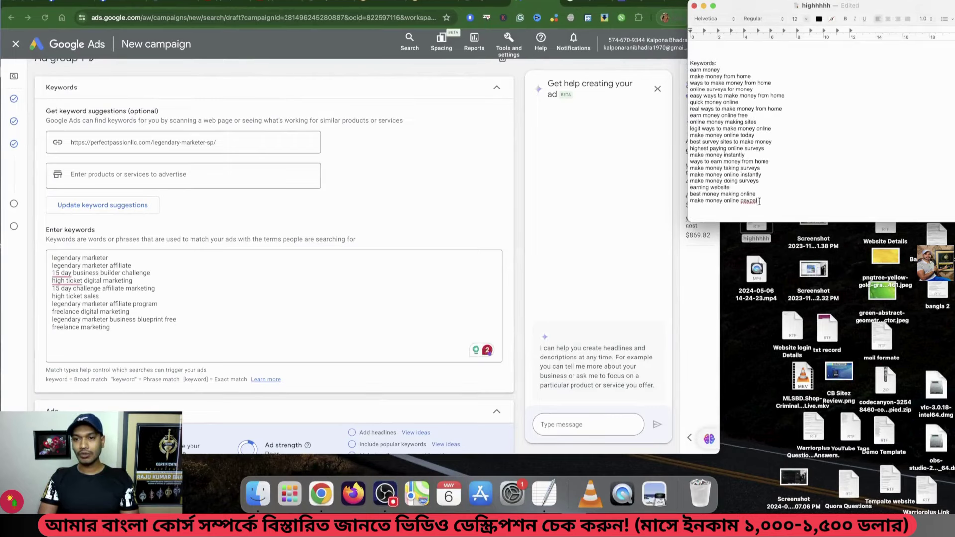
{"action": "left_click_drag", "start_coordinate": [758, 201], "coordinate": [690, 71]}
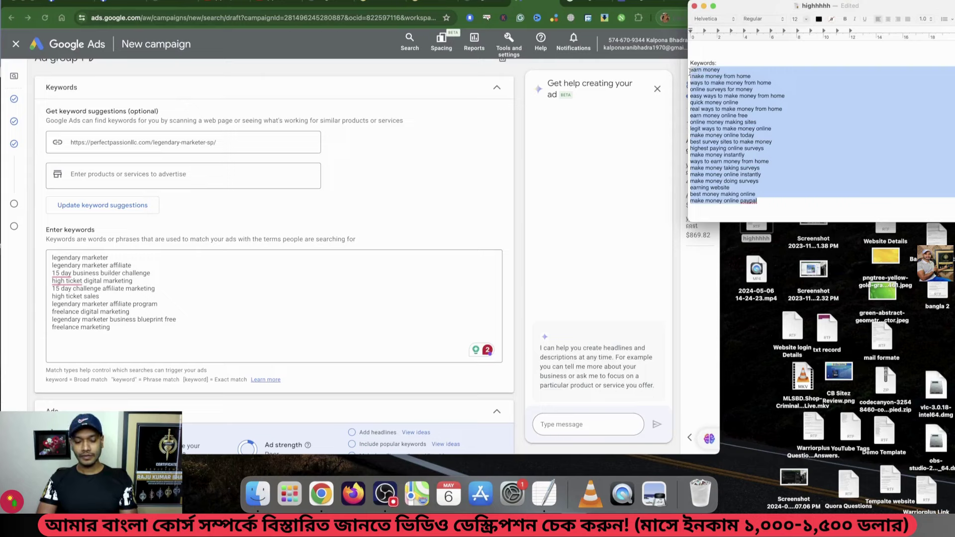
- Back in the Google Ads campaign, paste the copied keywords after "freelance marketing" in Ad group 1's keyword list
{"action": "left_click", "coordinate": [153, 316]}
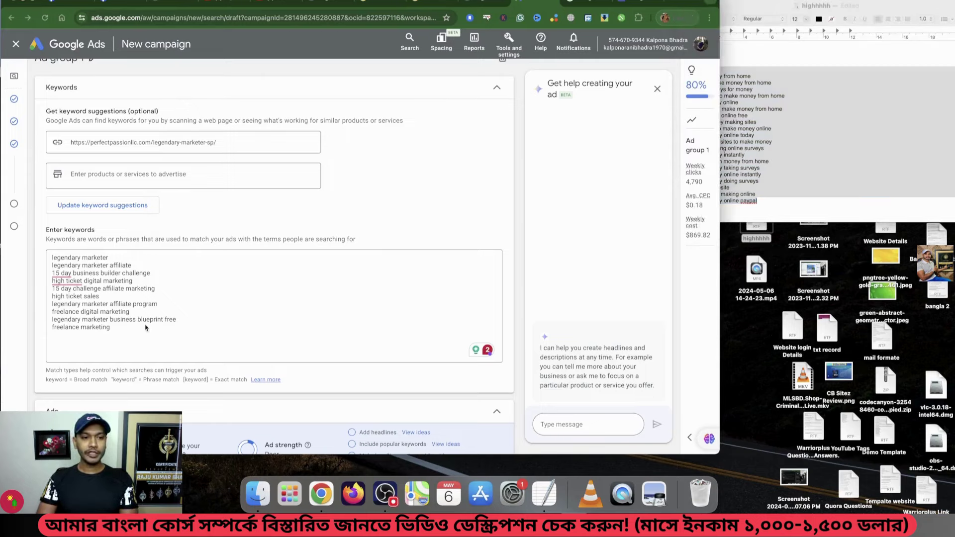
{"action": "left_click_drag", "start_coordinate": [110, 327], "coordinate": [53, 257]}
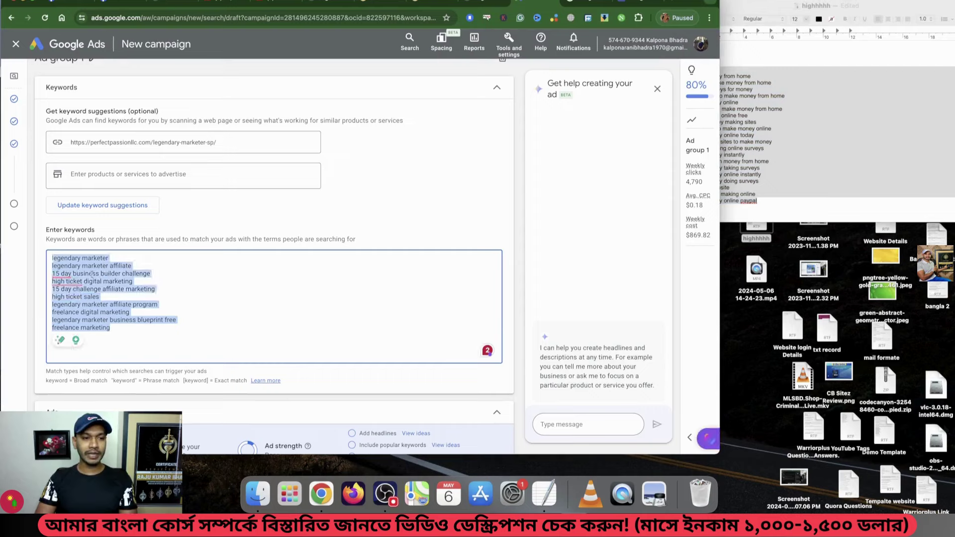
{"action": "left_click", "coordinate": [136, 289]}
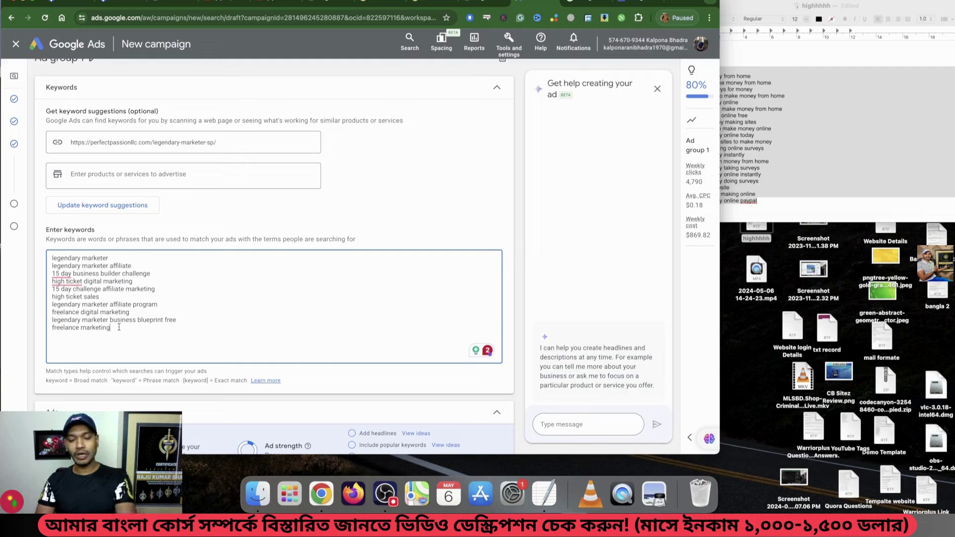
{"action": "key", "text": "super+v"}
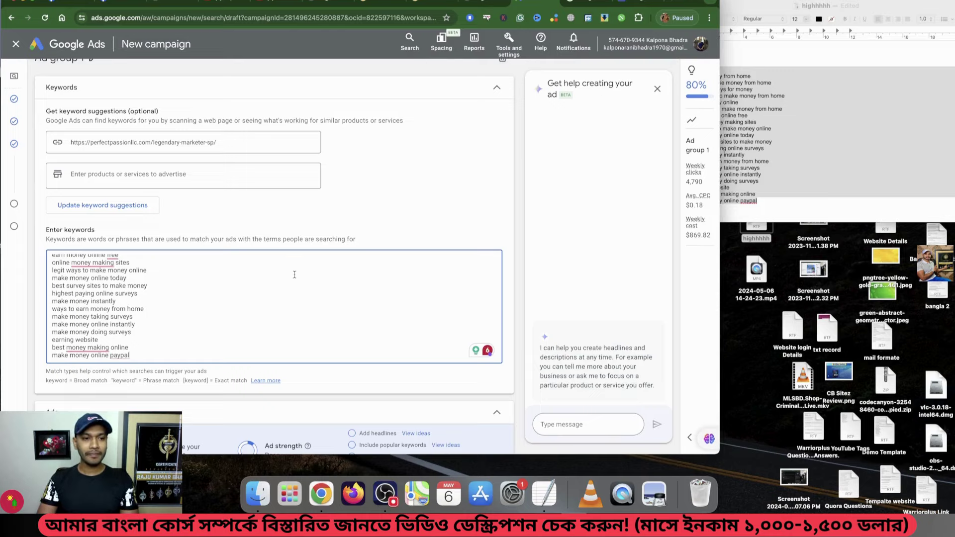
- Set the ad's display path to "make" in the first part and "1000 per sale" in the second
{"action": "scroll", "coordinate": [295, 274], "scroll_direction": "down", "scroll_amount": 3}
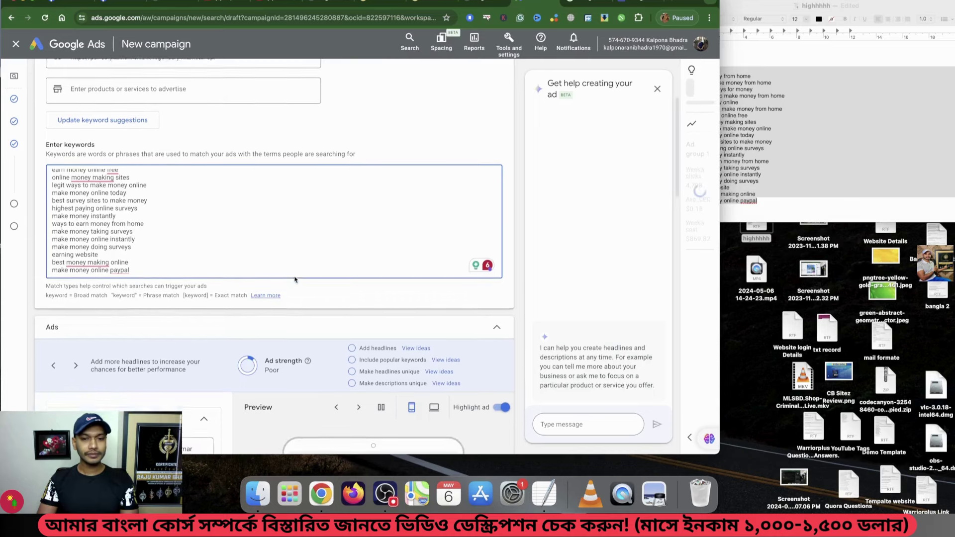
{"action": "scroll", "coordinate": [294, 279], "scroll_direction": "down", "scroll_amount": 4}
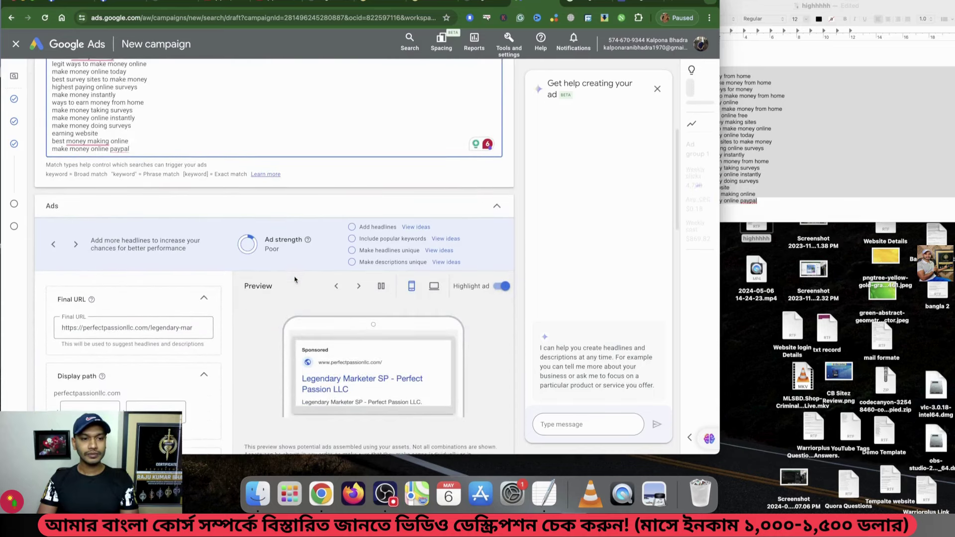
{"action": "scroll", "coordinate": [295, 279], "scroll_direction": "down", "scroll_amount": 3}
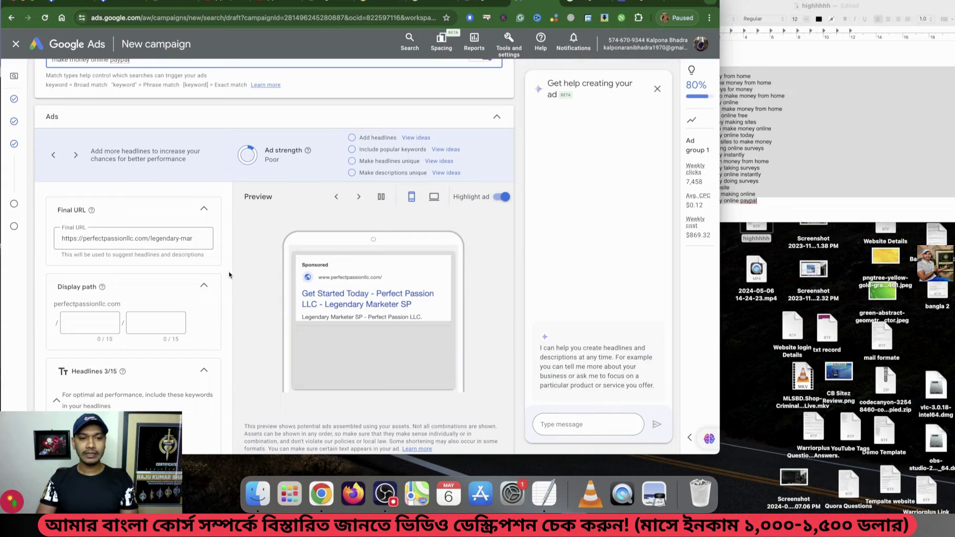
{"action": "scroll", "coordinate": [229, 275], "scroll_direction": "down", "scroll_amount": 2}
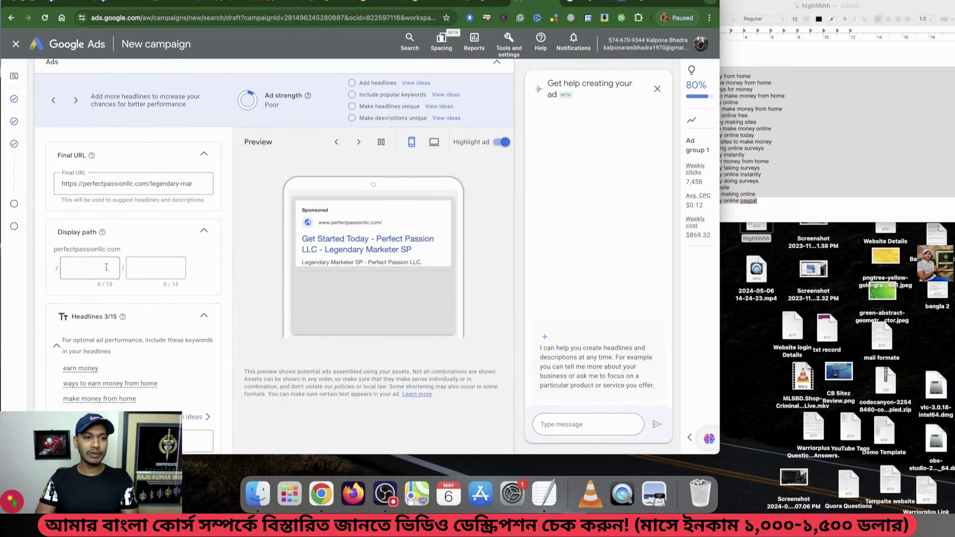
{"action": "left_click", "coordinate": [93, 268]}
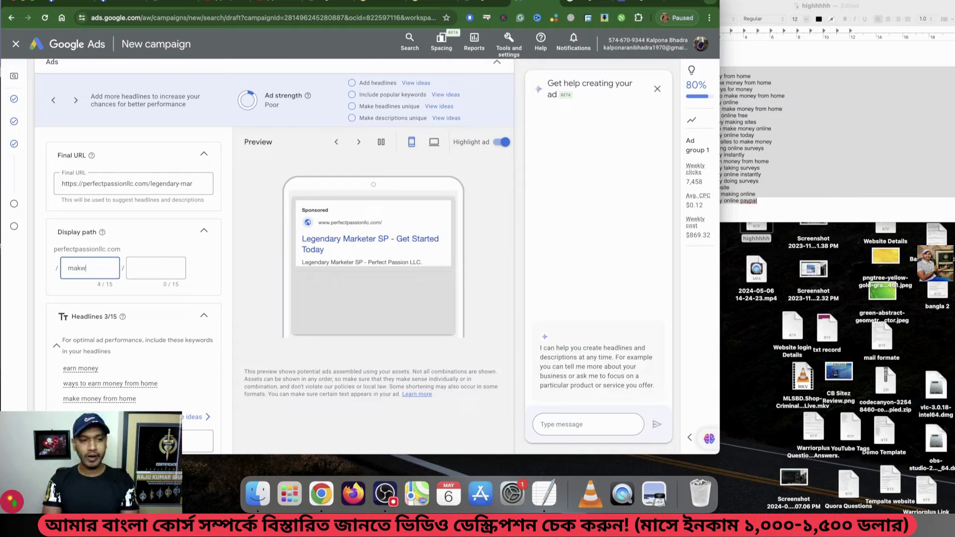
{"action": "type", "text": "e"}
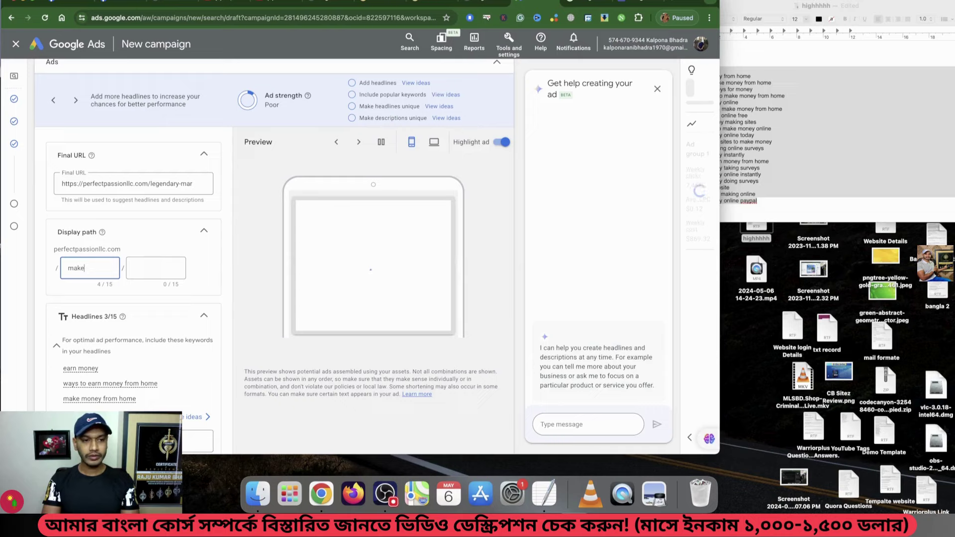
{"action": "left_click", "coordinate": [144, 269]}
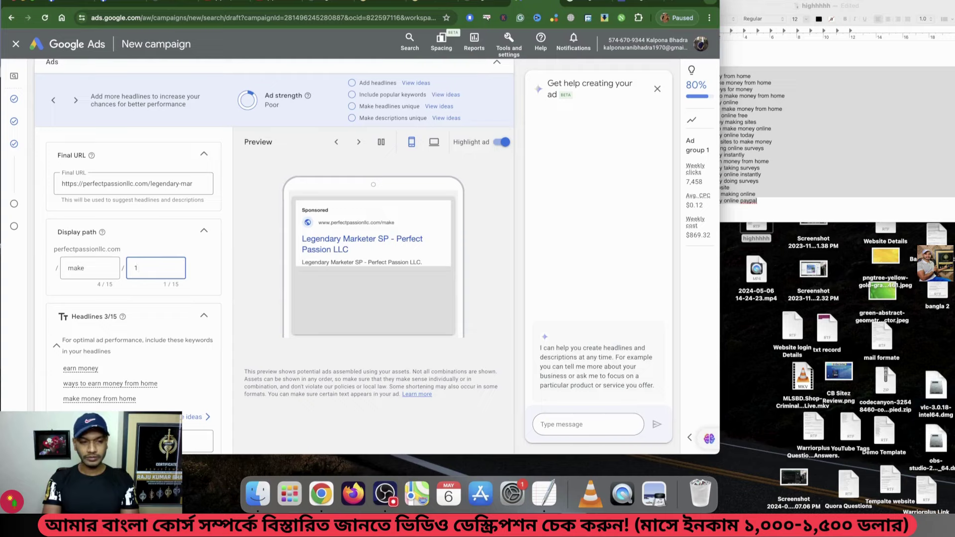
{"action": "type", "text": "1000"}
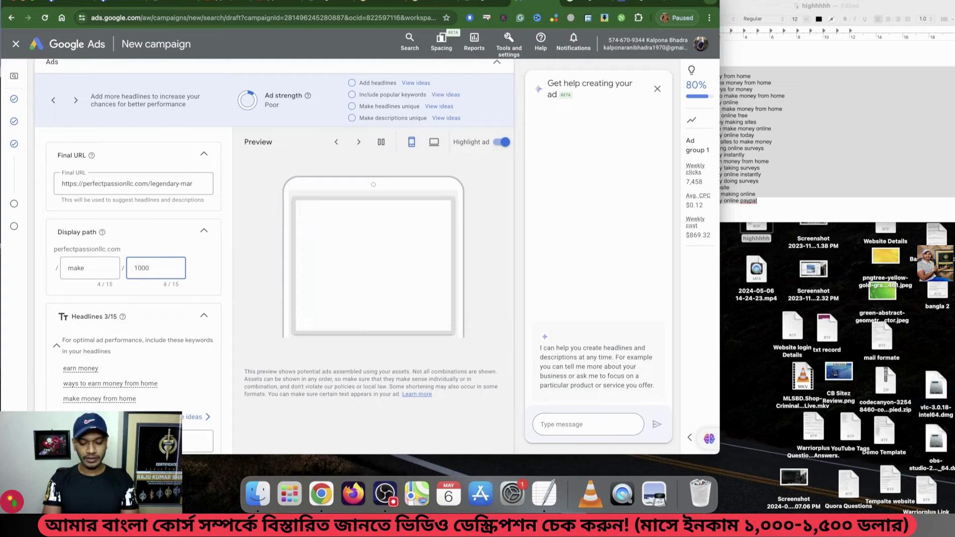
{"action": "type", "text": " per"}
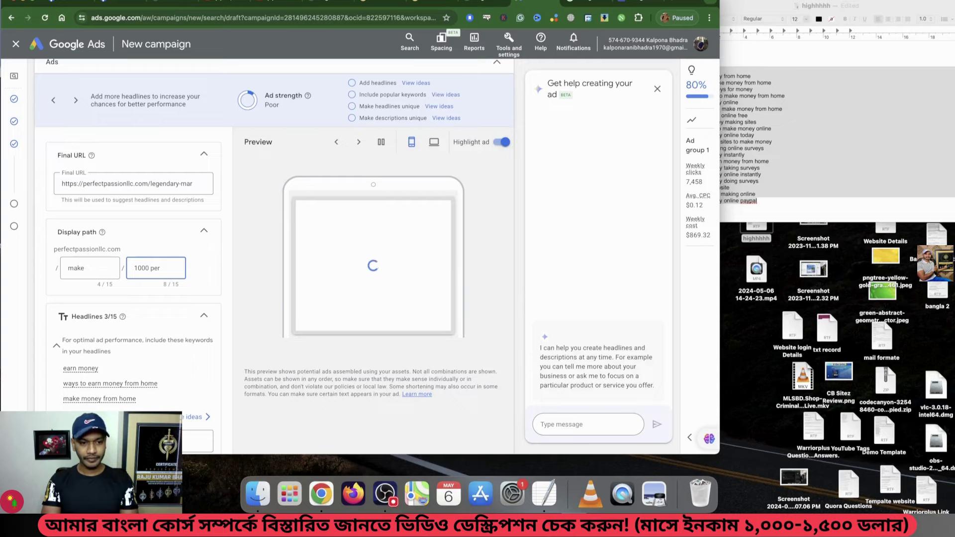
{"action": "type", "text": " sale"}
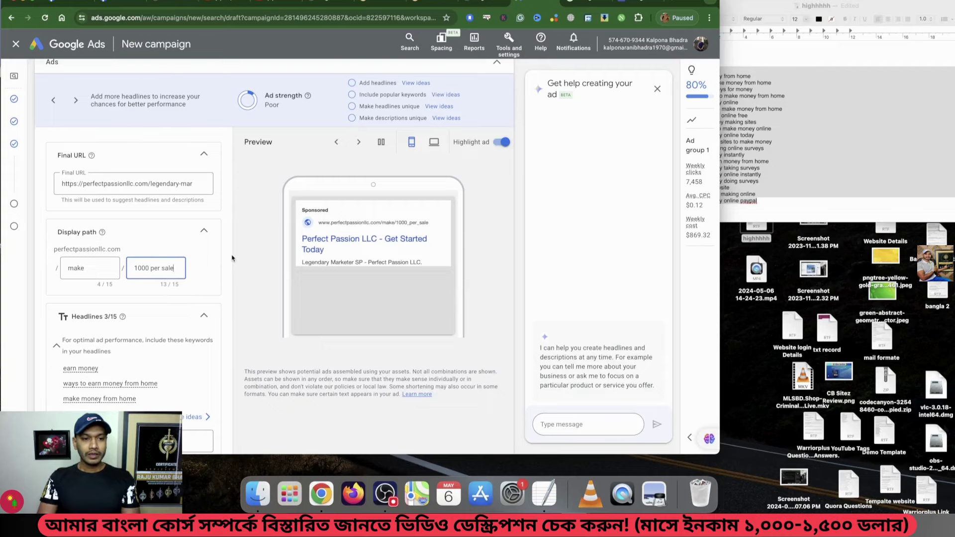
- Replace the first headline with "Master The Inner-Game of Wealth" copied from the text document, shortened to "Master The Inner-Game"
{"action": "scroll", "coordinate": [231, 258], "scroll_direction": "down", "scroll_amount": 3}
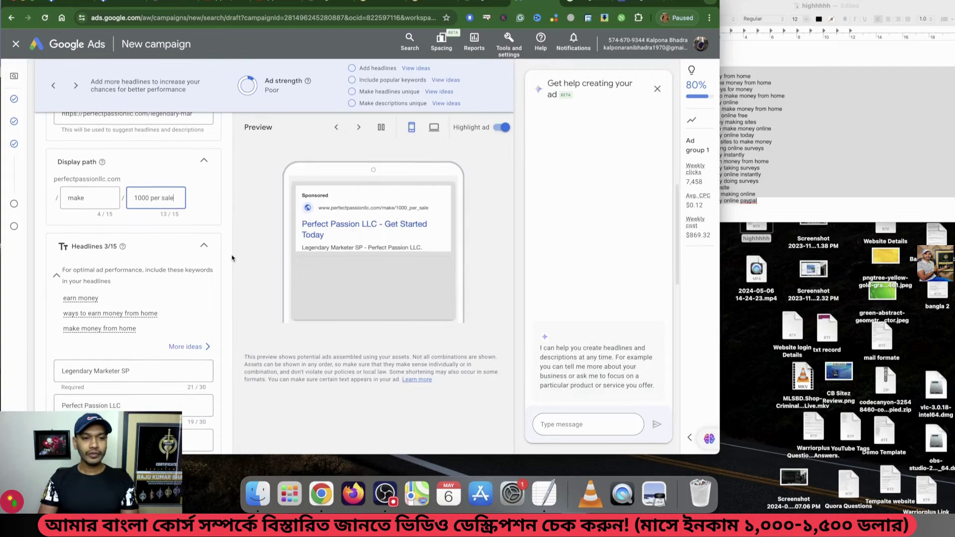
{"action": "scroll", "coordinate": [220, 257], "scroll_direction": "down", "scroll_amount": 3}
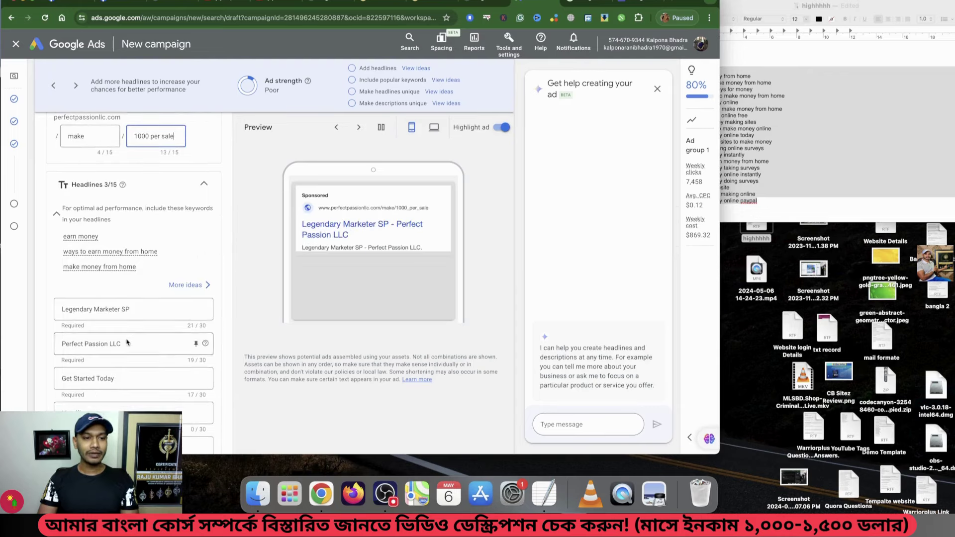
{"action": "left_click", "coordinate": [790, 155]}
{"action": "scroll", "coordinate": [789, 154], "scroll_direction": "up", "scroll_amount": 6}
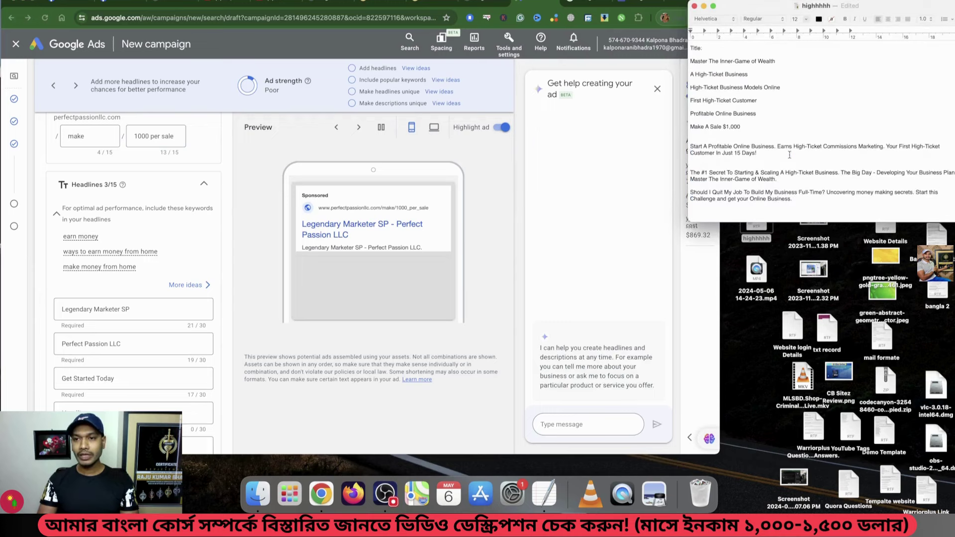
{"action": "left_click_drag", "start_coordinate": [777, 56], "coordinate": [685, 55]}
{"action": "key", "text": "super+c"}
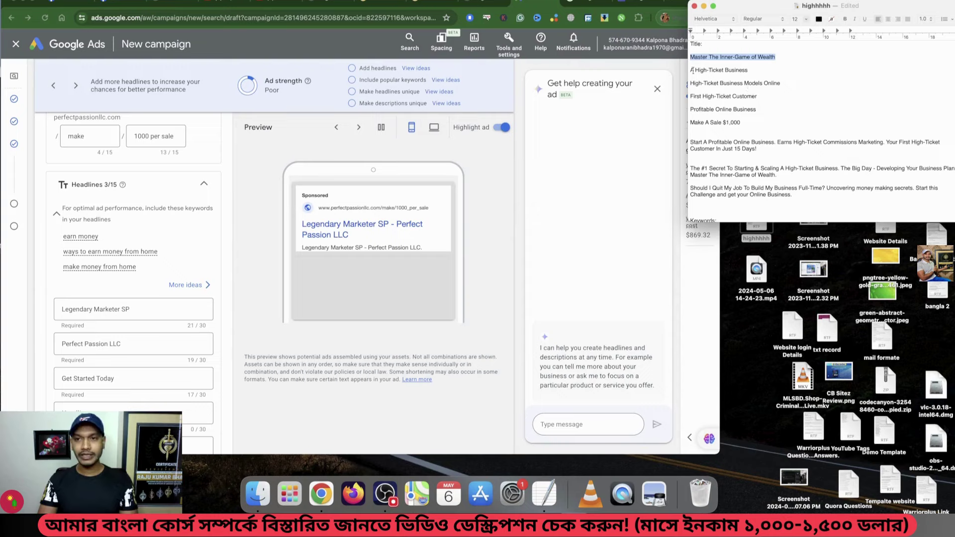
{"action": "left_click", "coordinate": [91, 310]}
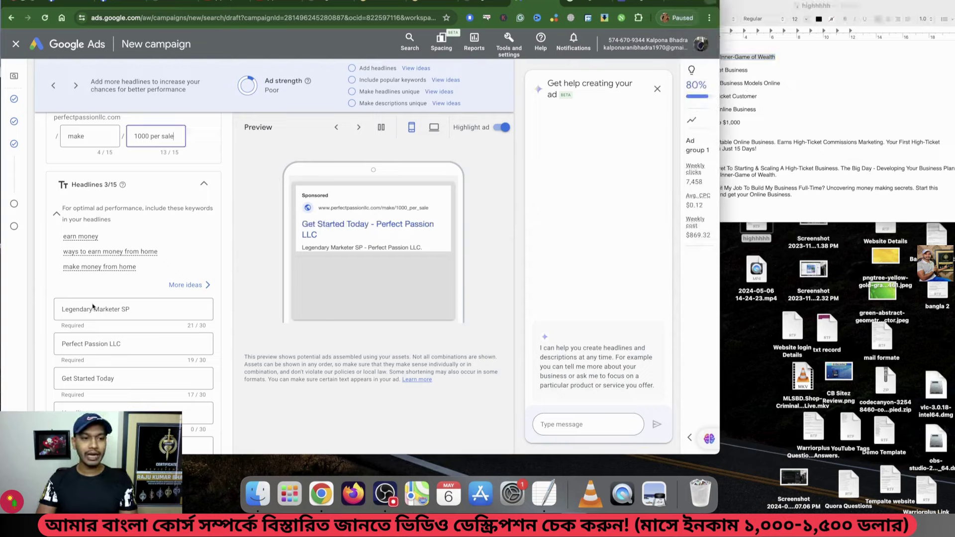
{"action": "key", "text": "super+a"}
{"action": "key", "text": "super+v"}
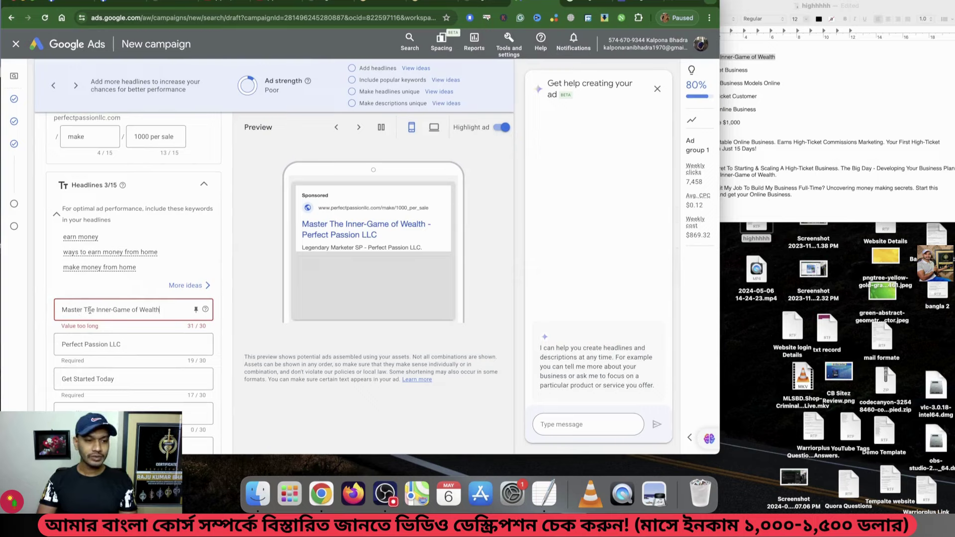
{"action": "left_click_drag", "start_coordinate": [159, 310], "coordinate": [131, 309]}
{"action": "key", "text": "BackSpace"}
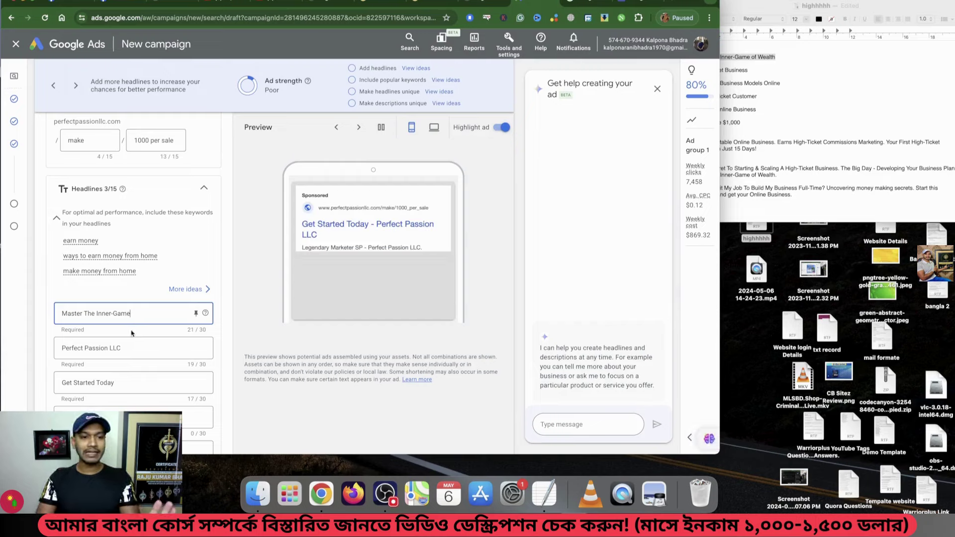
- Replace the second headline, "Perfect Passion LLC", with "A High-Ticket Business" copied from the text document
{"action": "left_click", "coordinate": [123, 355]}
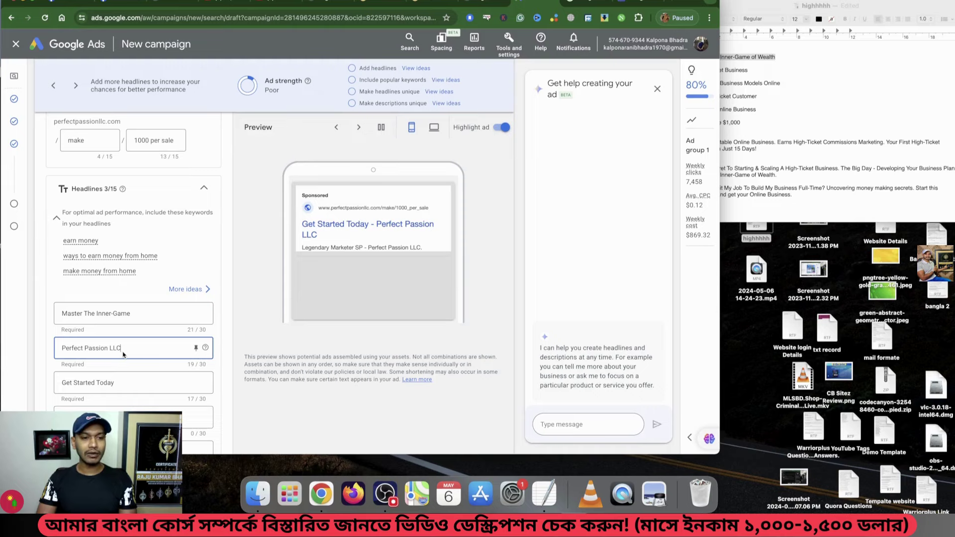
{"action": "left_click", "coordinate": [717, 166]}
{"action": "left_click_drag", "start_coordinate": [748, 70], "coordinate": [683, 70]}
{"action": "key", "text": "super+c"}
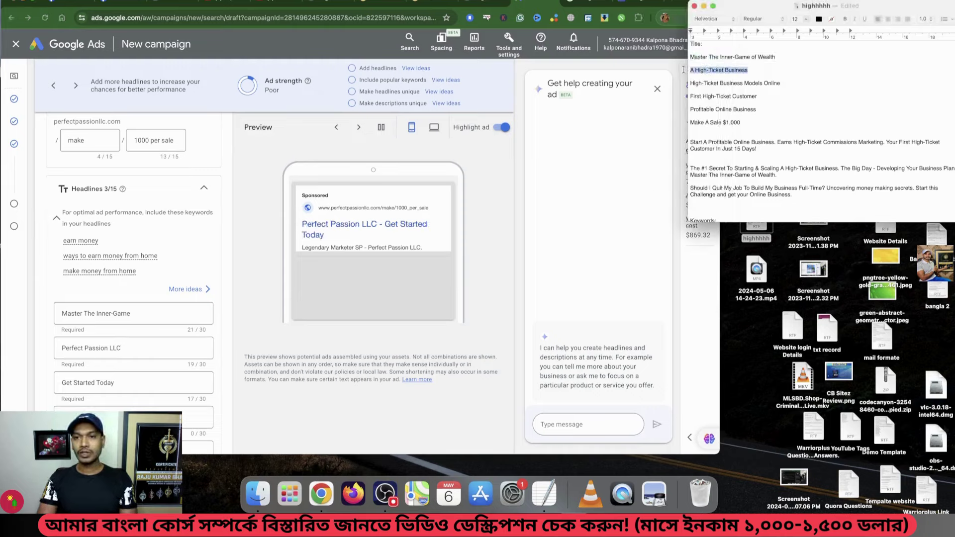
{"action": "left_click", "coordinate": [97, 356]}
{"action": "triple_click", "coordinate": [95, 349]}
{"action": "key", "text": "super+v"}
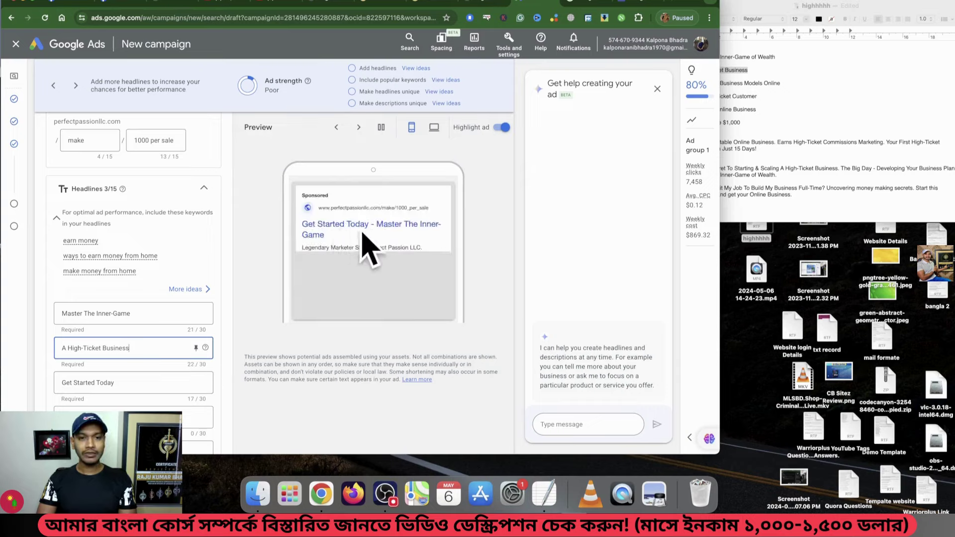
- Replace the third headline, "Get Started Today", with "High-Ticket Business Models Online" copied from the text document, shortened to "High-Ticket Business Models"
{"action": "left_click", "coordinate": [727, 166]}
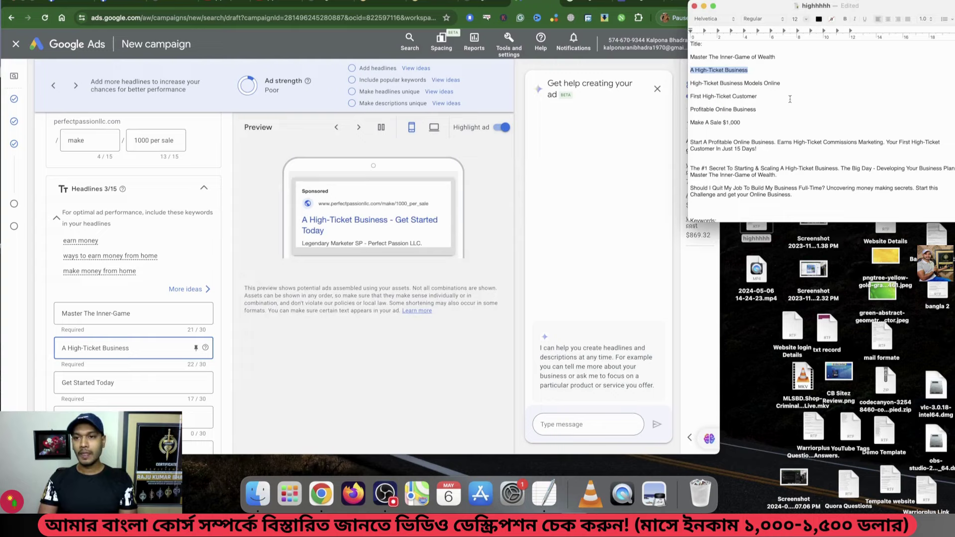
{"action": "left_click_drag", "start_coordinate": [784, 83], "coordinate": [694, 83]}
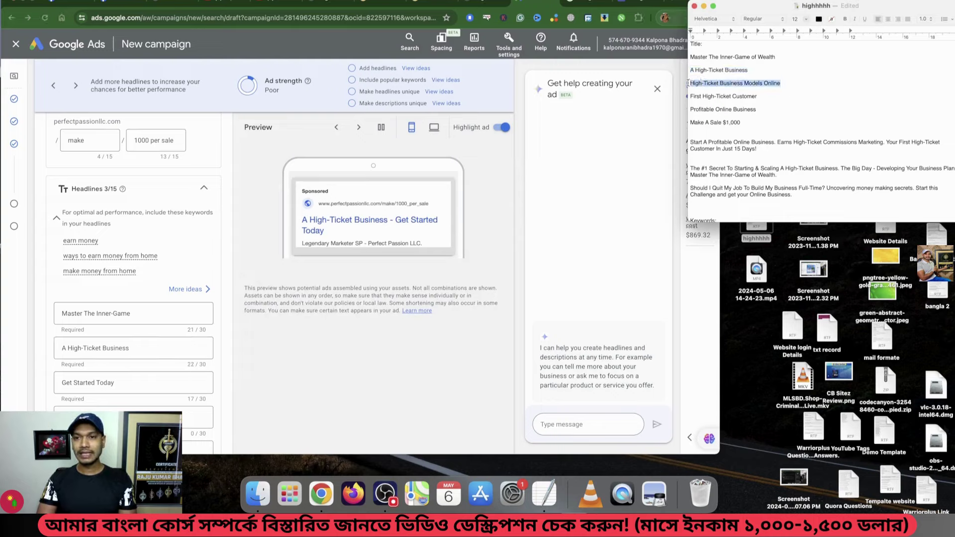
{"action": "key", "text": "super+c"}
{"action": "left_click", "coordinate": [108, 402]}
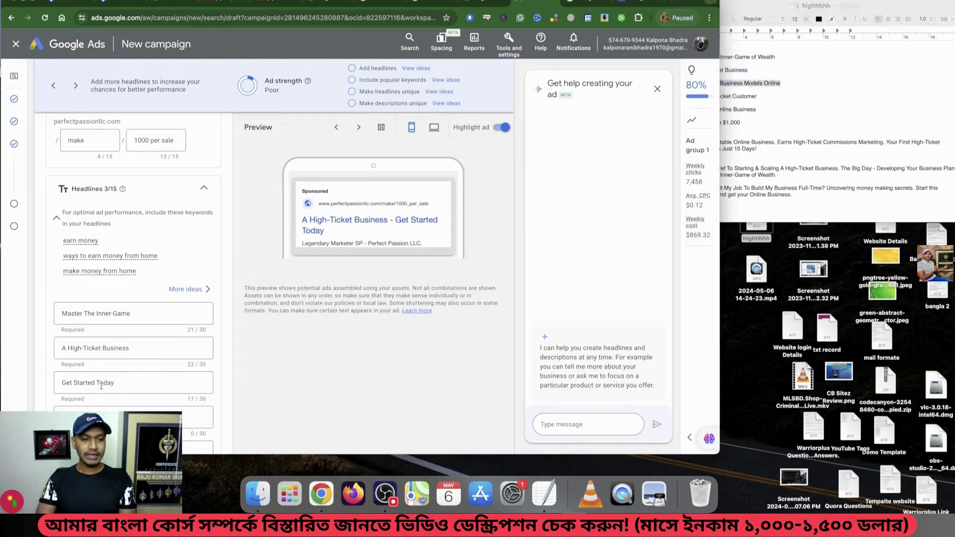
{"action": "triple_click", "coordinate": [143, 381]}
{"action": "key", "text": "super+v"}
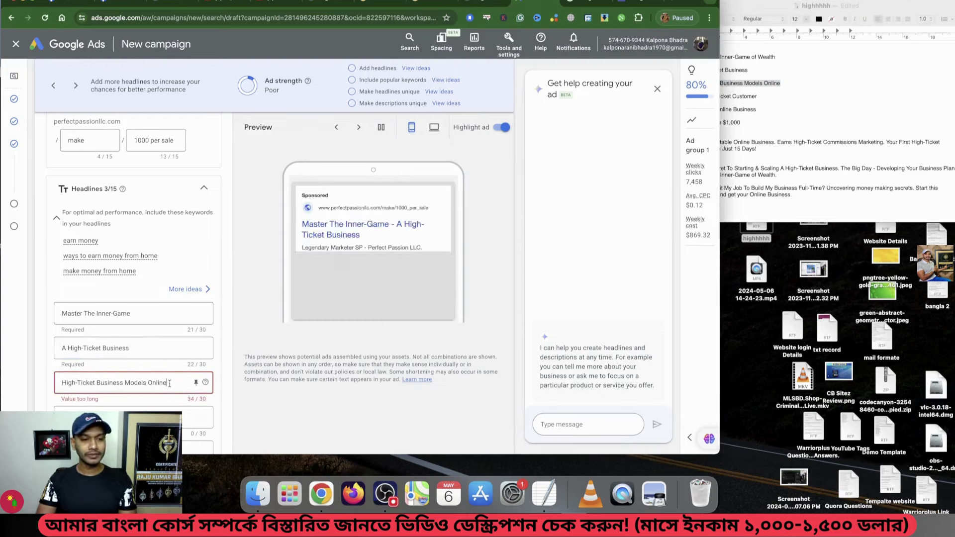
{"action": "left_click_drag", "start_coordinate": [169, 384], "coordinate": [148, 383]}
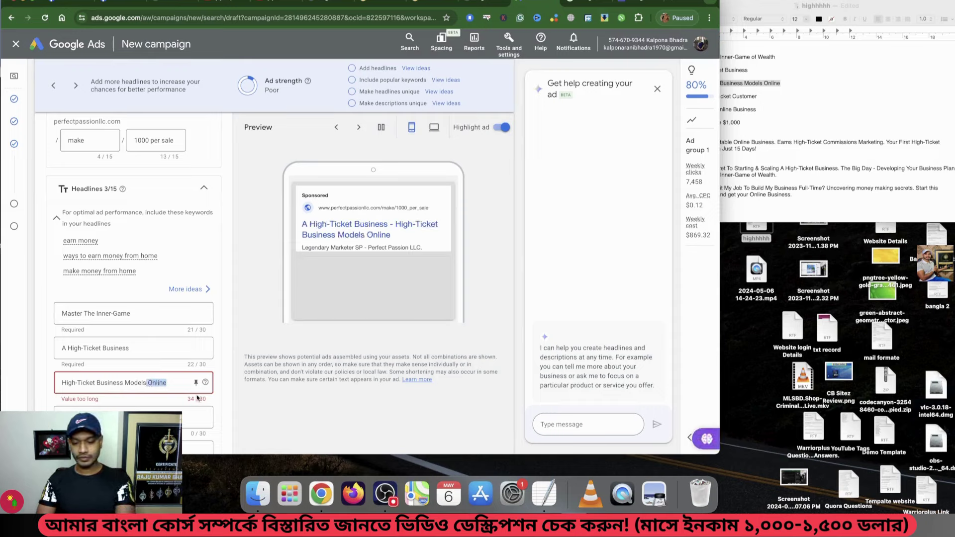
{"action": "key", "text": "BackSpace"}
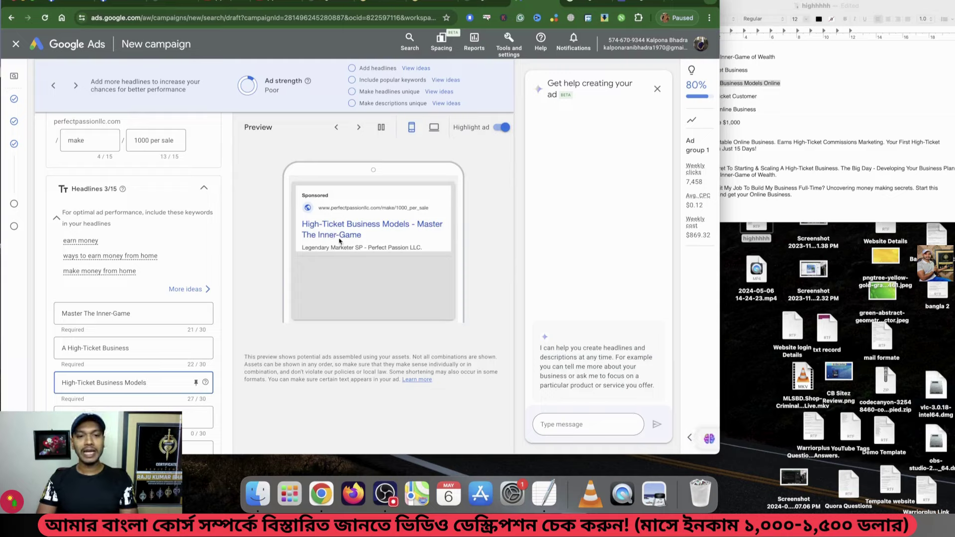
- Fill the fourth headline with "First High-Ticket Customer" copied from the text document
{"action": "left_click", "coordinate": [758, 96]}
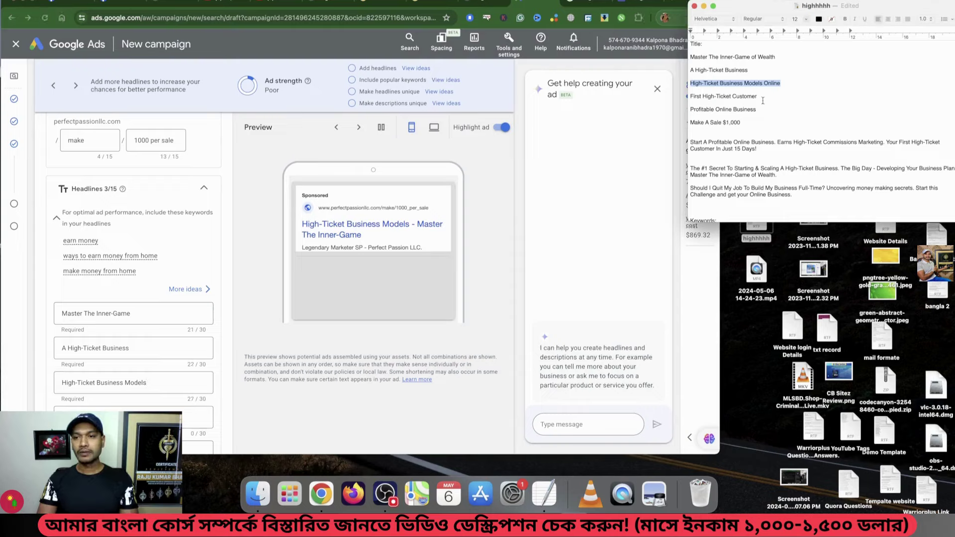
{"action": "left_click_drag", "start_coordinate": [757, 96], "coordinate": [688, 95]}
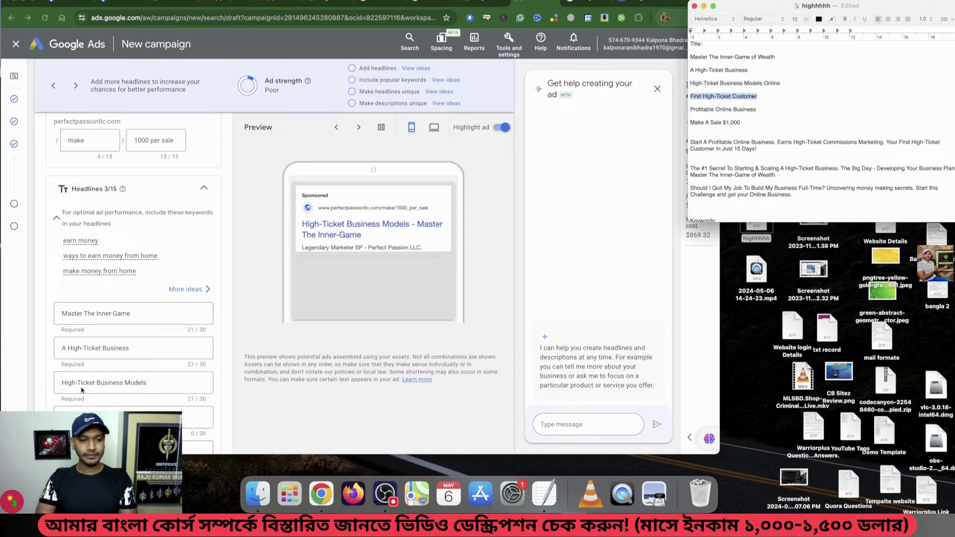
{"action": "scroll", "coordinate": [89, 368], "scroll_direction": "down", "scroll_amount": 3}
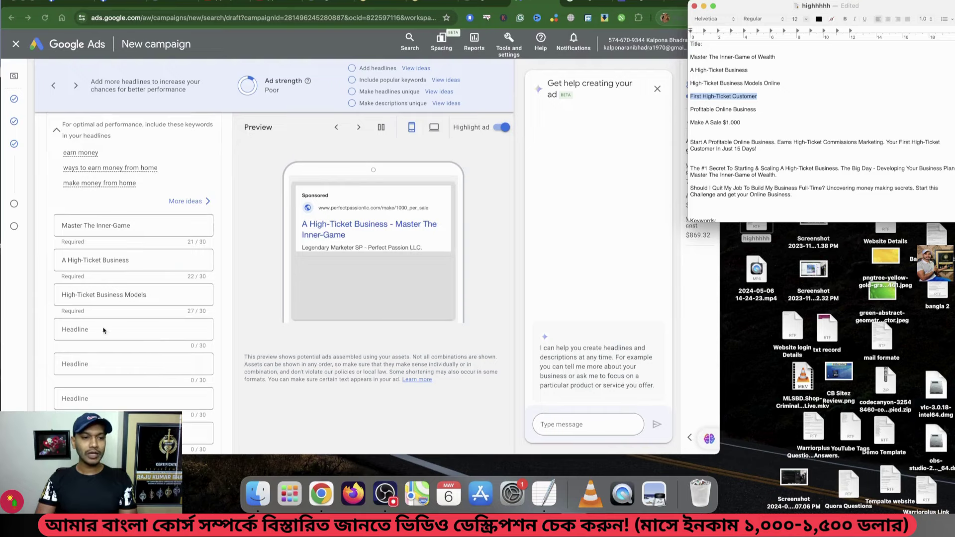
{"action": "left_click", "coordinate": [104, 331]}
{"action": "left_click", "coordinate": [99, 328]}
{"action": "key", "text": "super+v"}
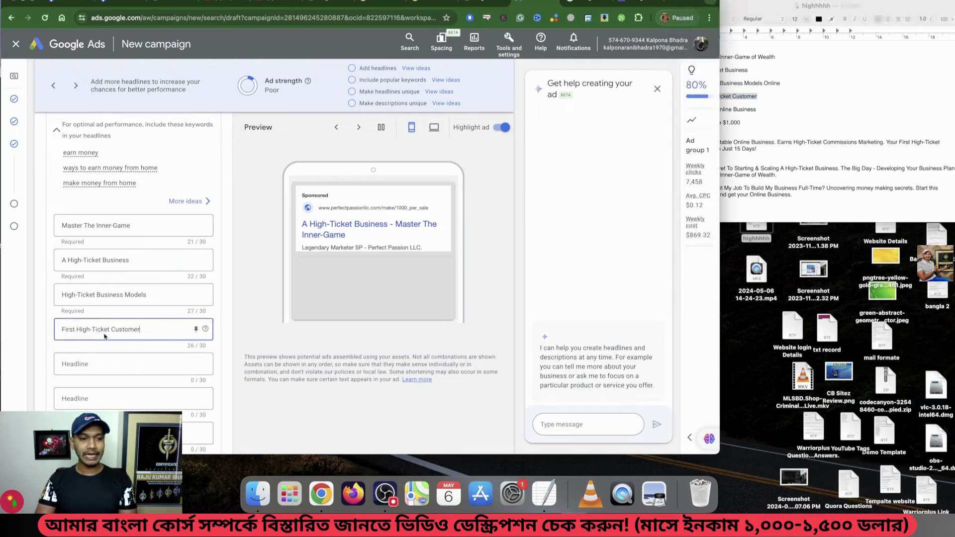
- Fill the fifth headline with "Profitable Online Business" copied from the text document
{"action": "left_click", "coordinate": [811, 167]}
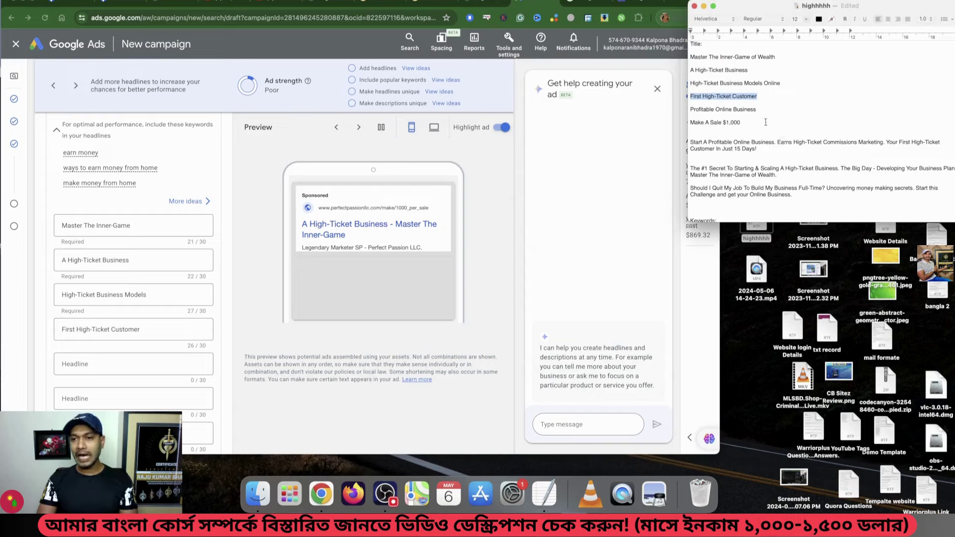
{"action": "left_click_drag", "start_coordinate": [757, 110], "coordinate": [692, 110]}
{"action": "key", "text": "super+c"}
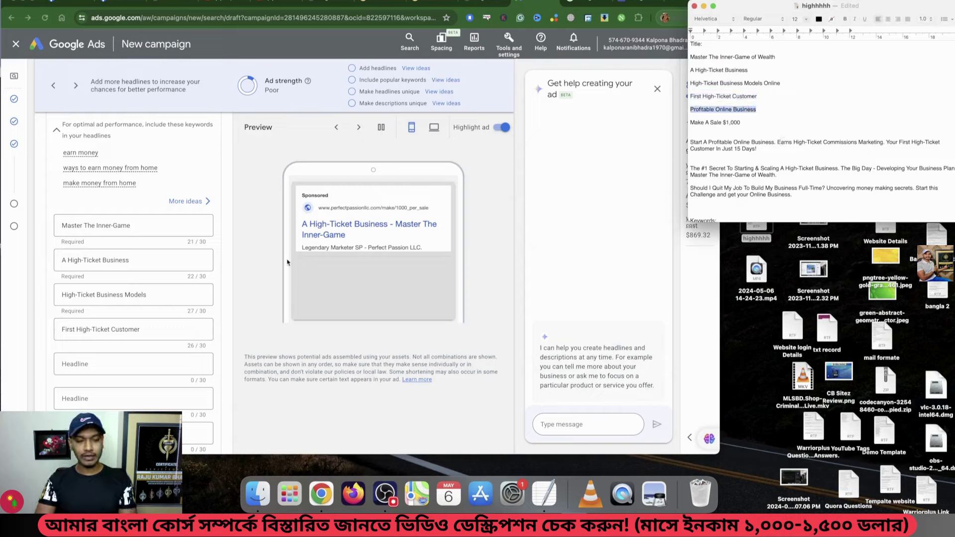
{"action": "left_click", "coordinate": [115, 369]}
{"action": "left_click", "coordinate": [115, 366]}
{"action": "key", "text": "super+v"}
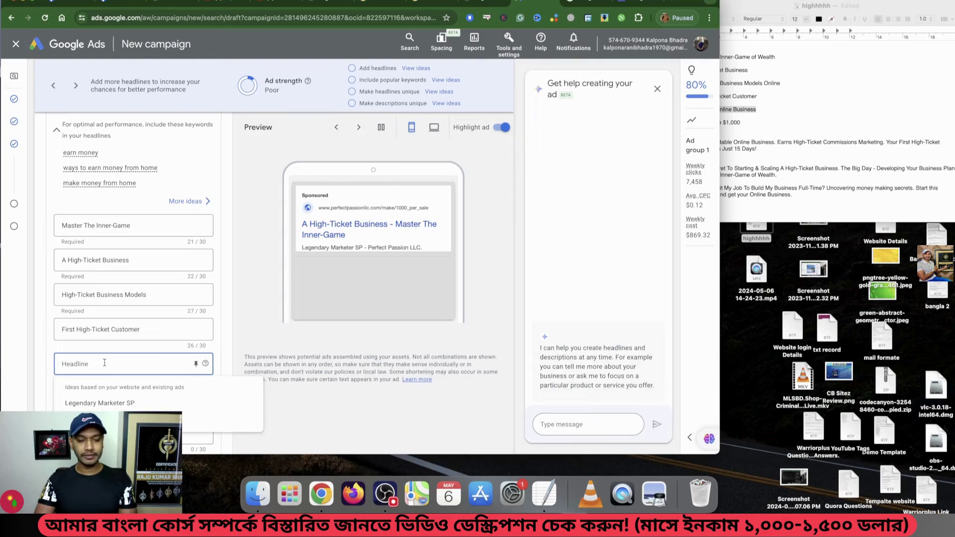
- Fill the sixth headline with "Make A Sale $1,000" copied from the text document
{"action": "left_click", "coordinate": [741, 122]}
{"action": "left_click_drag", "start_coordinate": [741, 122], "coordinate": [687, 125]}
{"action": "key", "text": "super+c"}
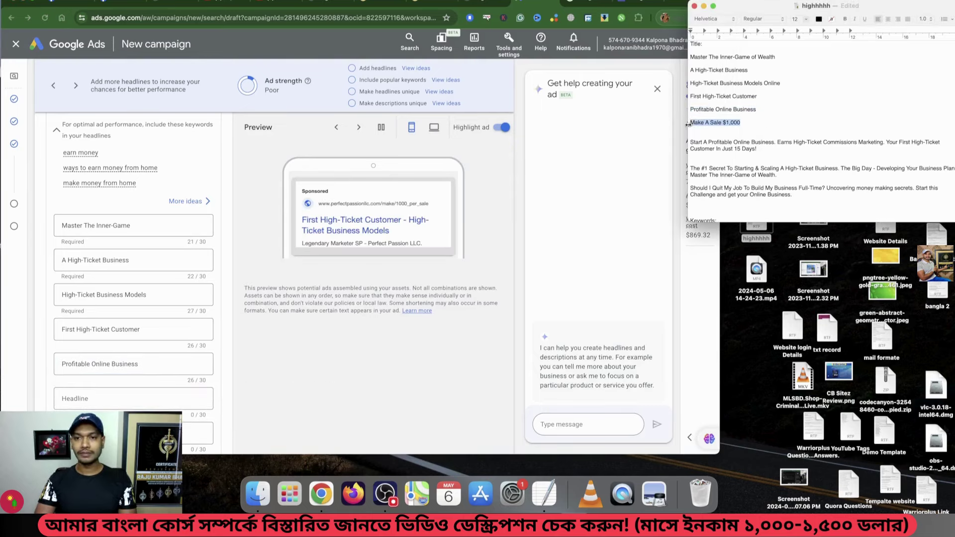
{"action": "left_click", "coordinate": [75, 406]}
{"action": "key", "text": "super+v"}
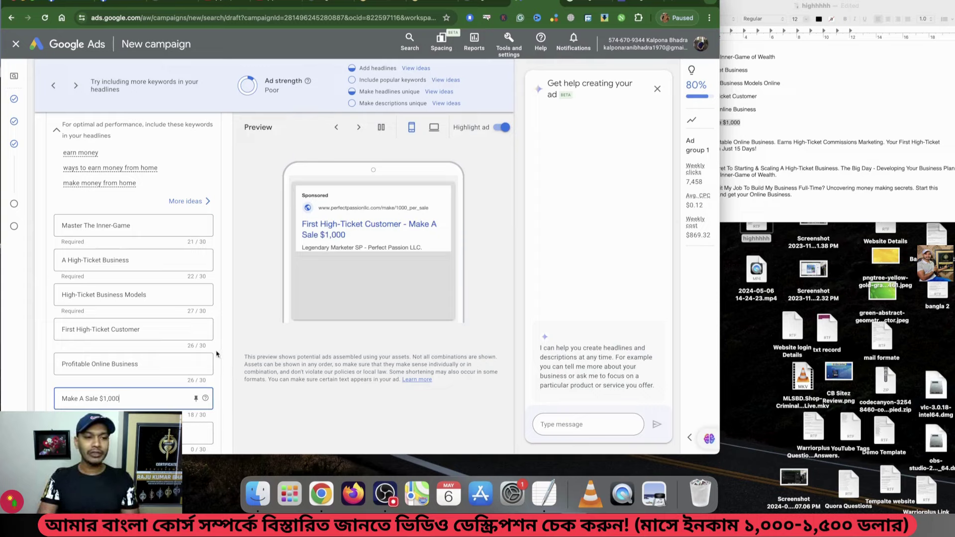
- Replace the first description with "Start A Profitable Online Business. Earns High-Ticket Commissions Marketing." from the text document, leaving out that paragraph's last sentence
{"action": "scroll", "coordinate": [216, 354], "scroll_direction": "down", "scroll_amount": 2}
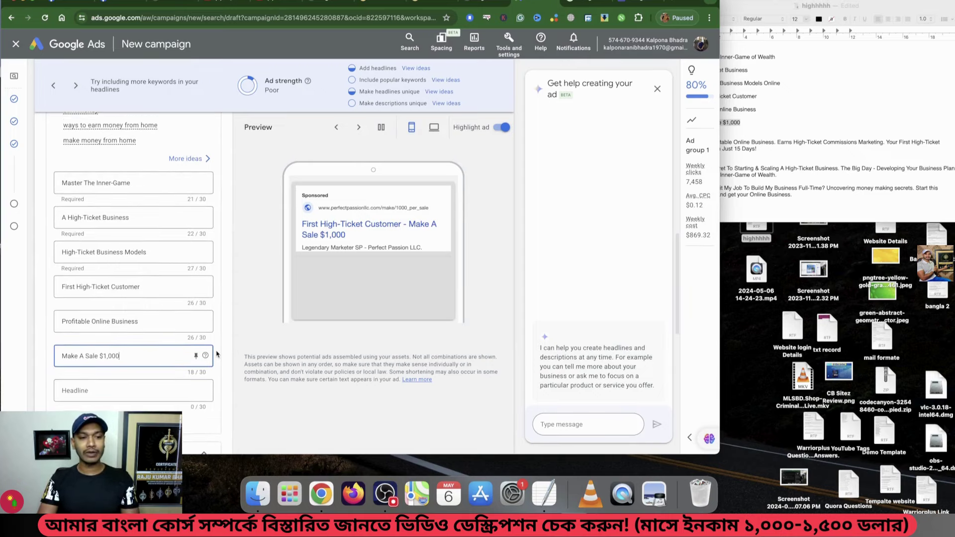
{"action": "scroll", "coordinate": [216, 354], "scroll_direction": "down", "scroll_amount": 6}
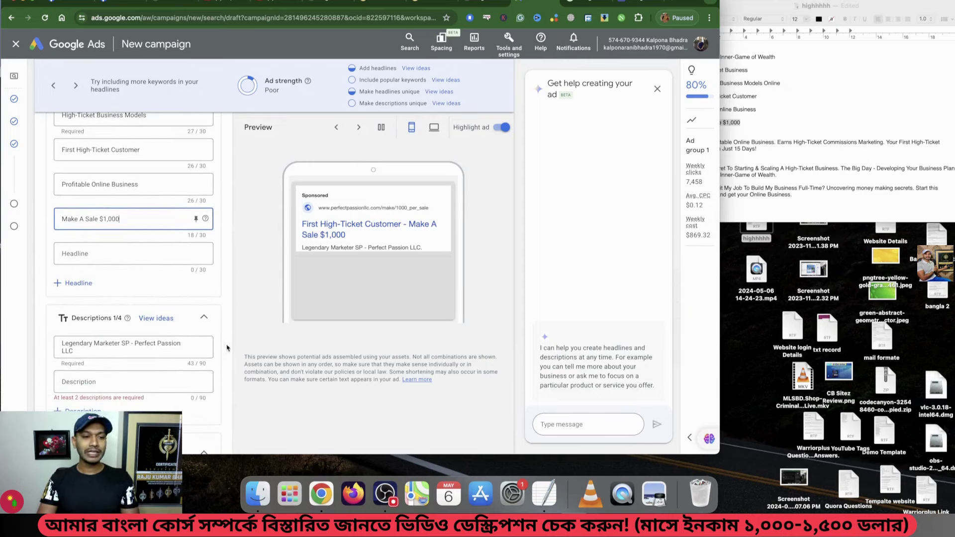
{"action": "scroll", "coordinate": [227, 343], "scroll_direction": "down", "scroll_amount": 4}
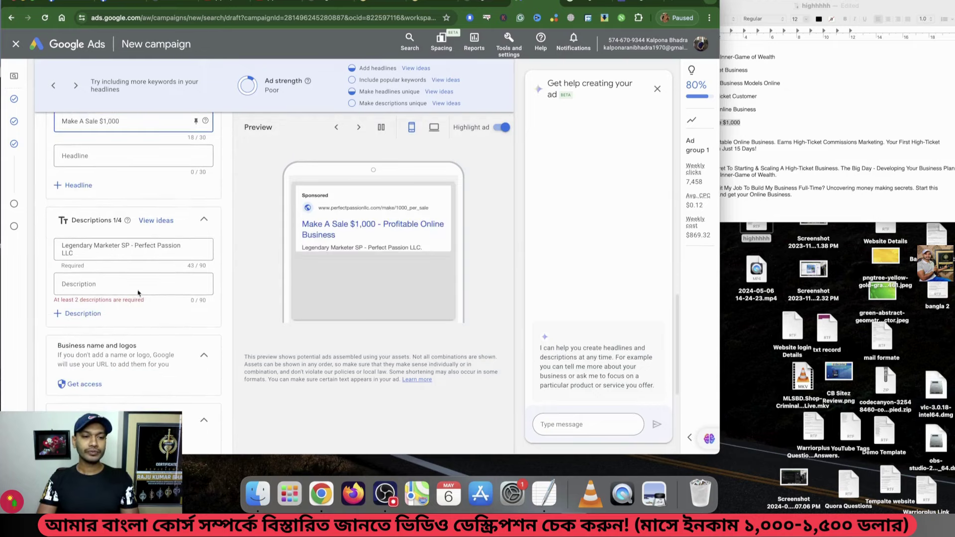
{"action": "scroll", "coordinate": [138, 292], "scroll_direction": "down", "scroll_amount": 1}
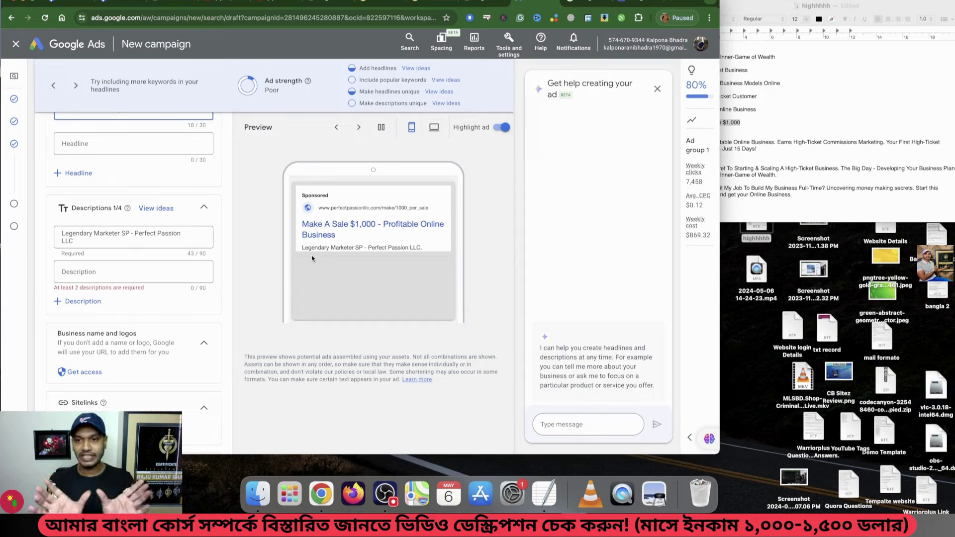
{"action": "left_click", "coordinate": [753, 178]}
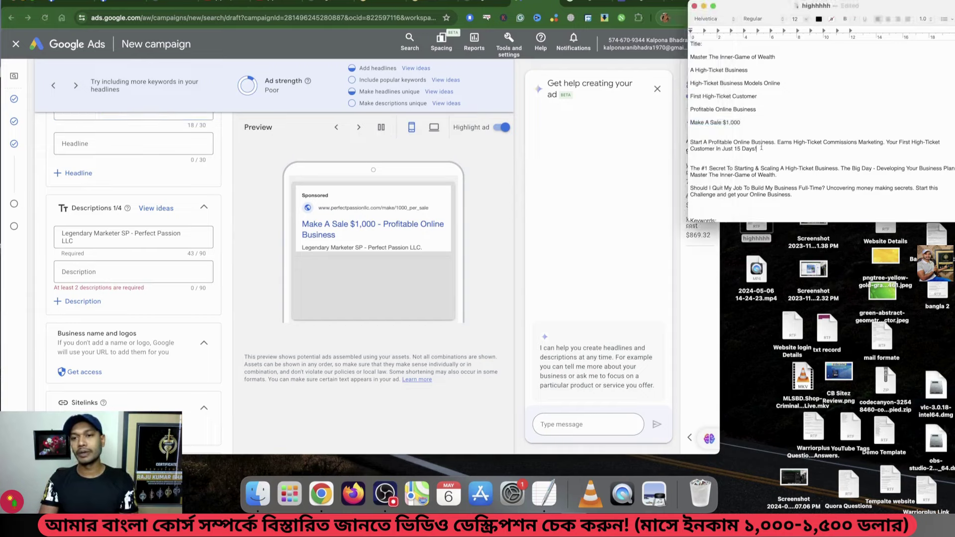
{"action": "left_click_drag", "start_coordinate": [757, 149], "coordinate": [691, 143]}
{"action": "key", "text": "super+c"}
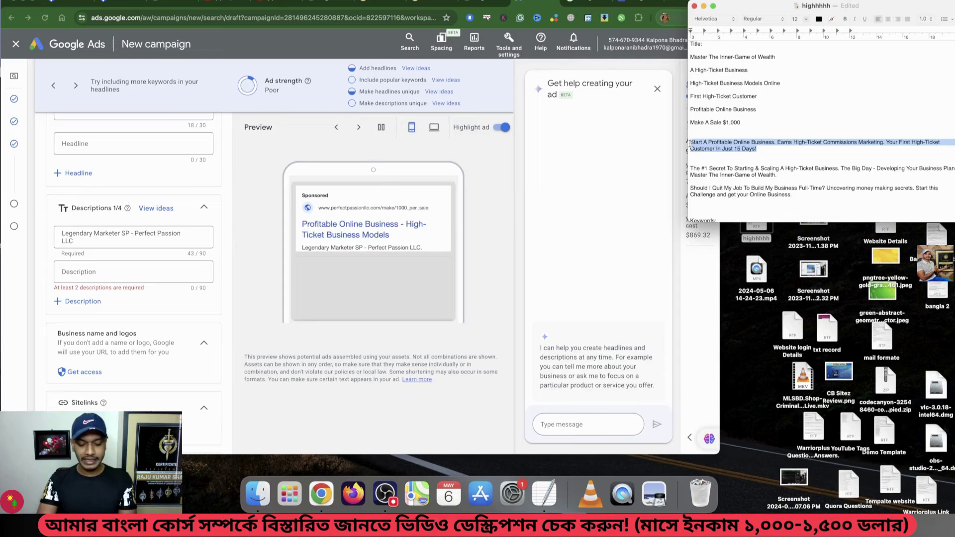
{"action": "triple_click", "coordinate": [119, 239]}
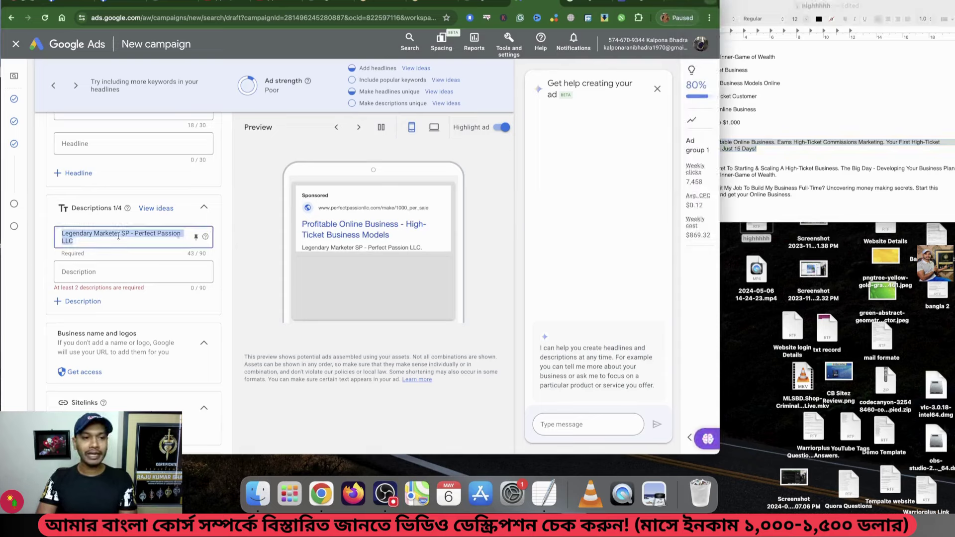
{"action": "key", "text": "super+v"}
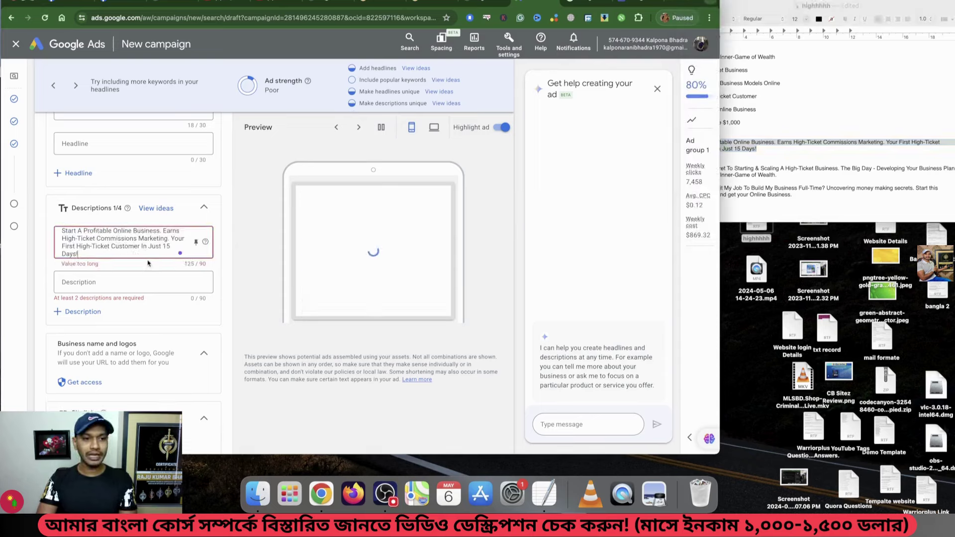
{"action": "left_click_drag", "start_coordinate": [171, 239], "coordinate": [171, 246]}
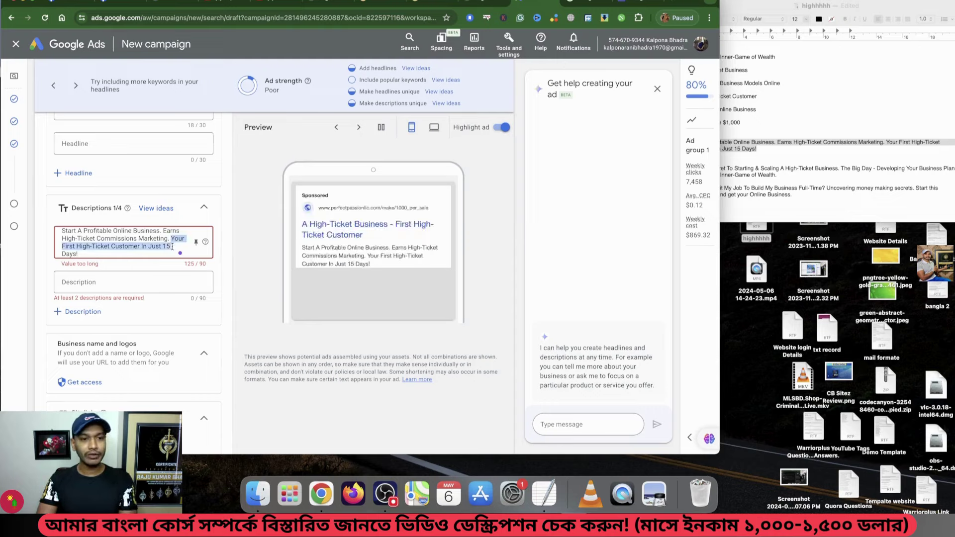
{"action": "key", "text": "BackSpace"}
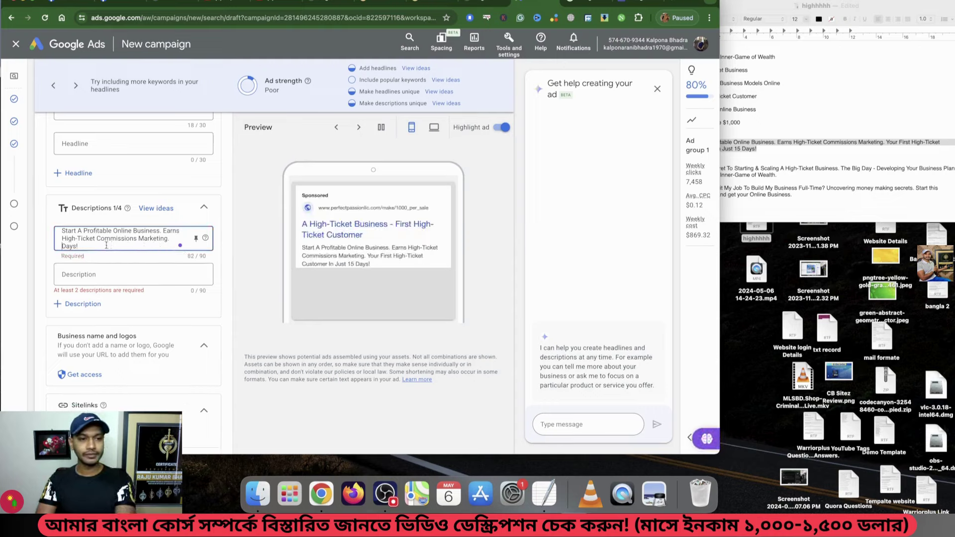
{"action": "left_click_drag", "start_coordinate": [79, 246], "coordinate": [61, 246]}
{"action": "key", "text": "BackSpace"}
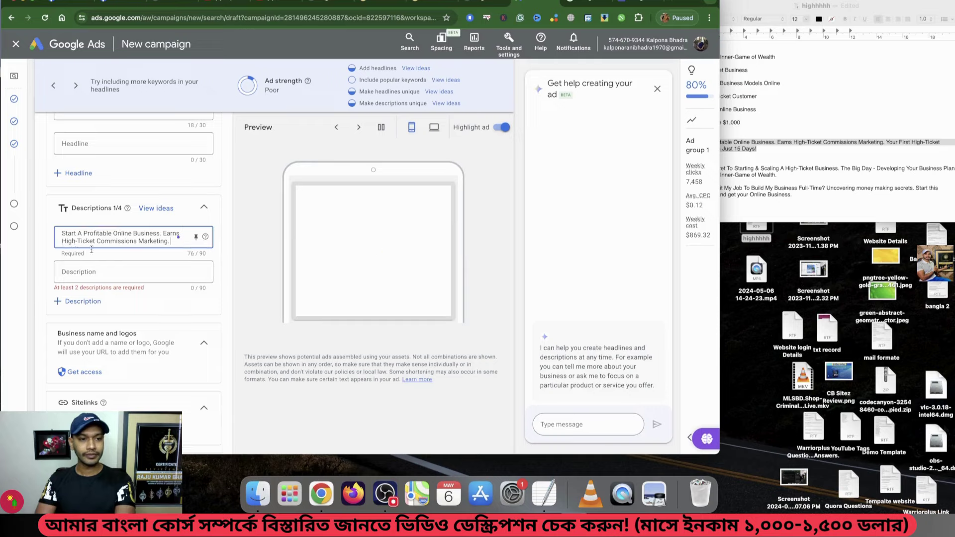
- Fill the second description with the document's "The #1 Secret To Starting & Scaling A High-Ticket Business. Developing Your Business Plan!", omitting "The Big Day -"
{"action": "left_click", "coordinate": [724, 173]}
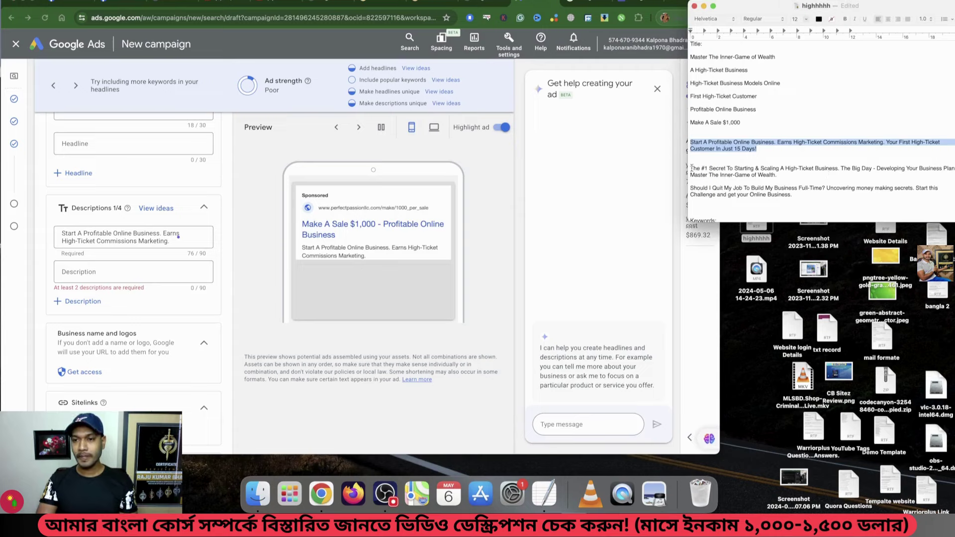
{"action": "left_click_drag", "start_coordinate": [692, 169], "coordinate": [952, 168]}
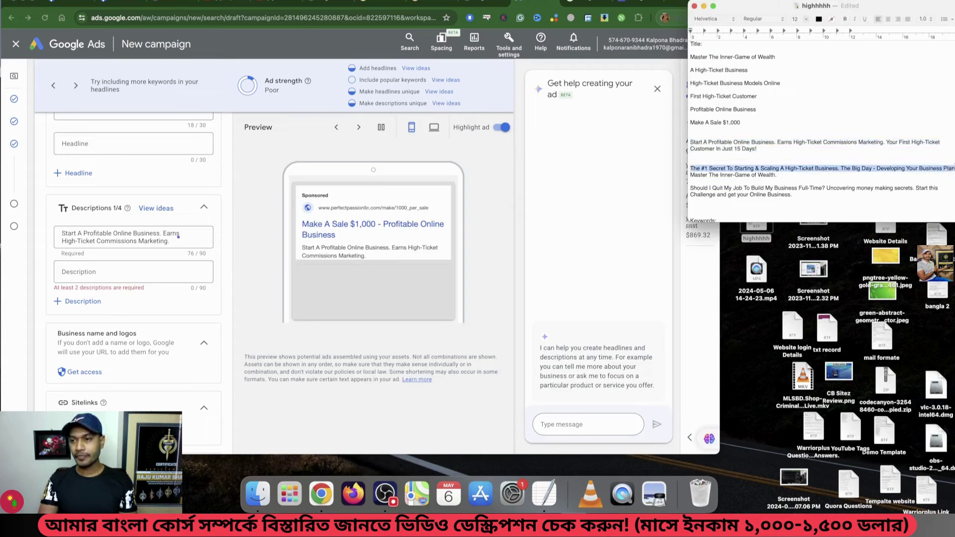
{"action": "left_click", "coordinate": [85, 271]}
{"action": "key", "text": "super+v"}
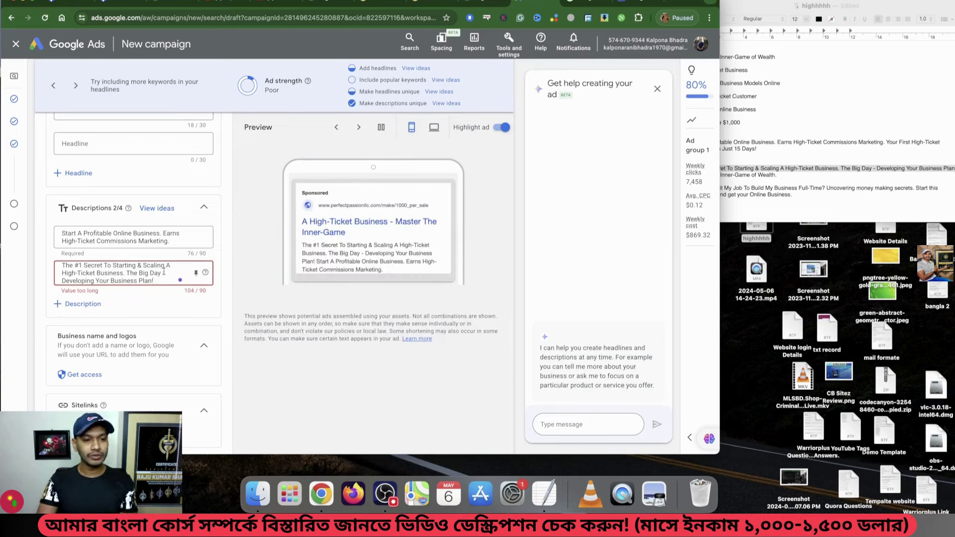
{"action": "left_click_drag", "start_coordinate": [164, 272], "coordinate": [129, 273]}
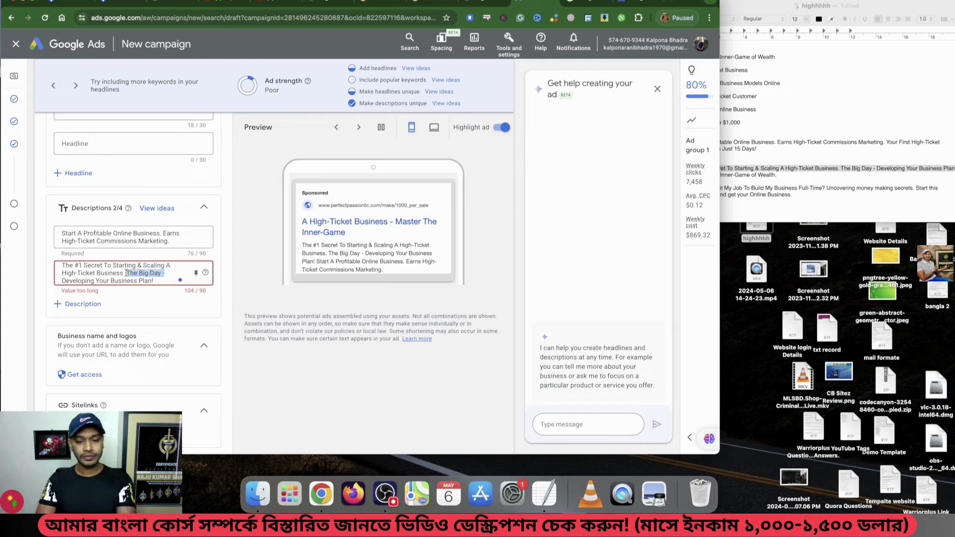
{"action": "key", "text": "BackSpace"}
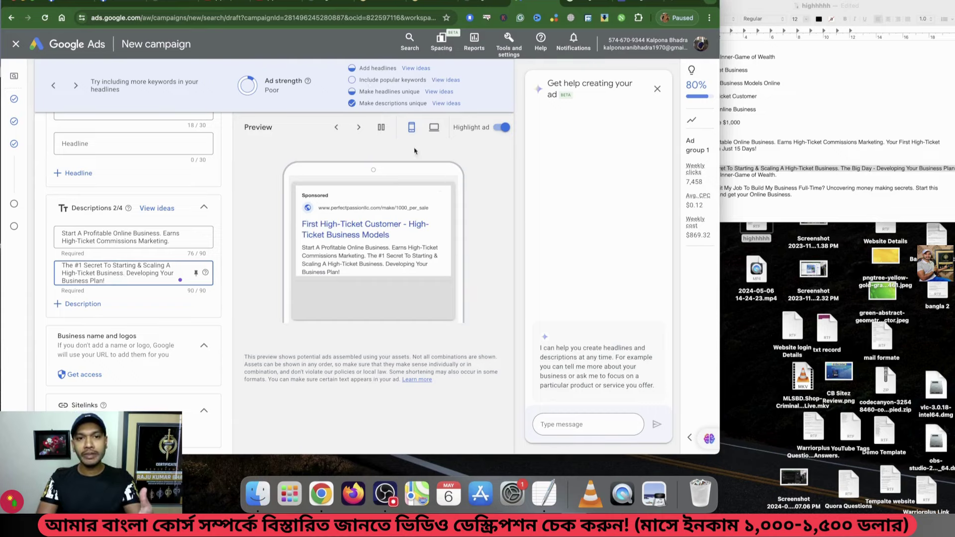
- Add a third description with "Should I Quit My Job To Build My Business Full-Time? Uncovering money making secrets." copied from the text document
{"action": "left_click", "coordinate": [795, 195]}
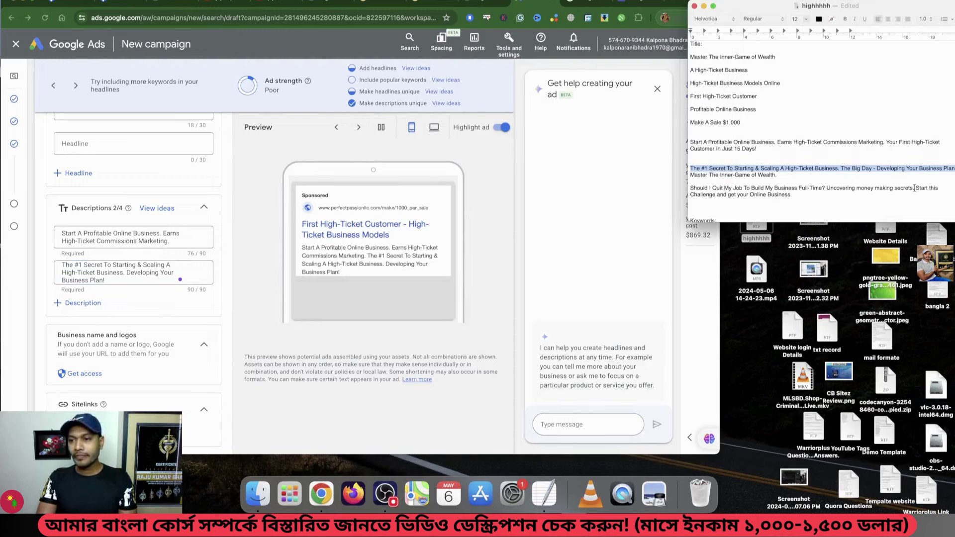
{"action": "left_click_drag", "start_coordinate": [914, 188], "coordinate": [688, 189]}
{"action": "key", "text": "super+c"}
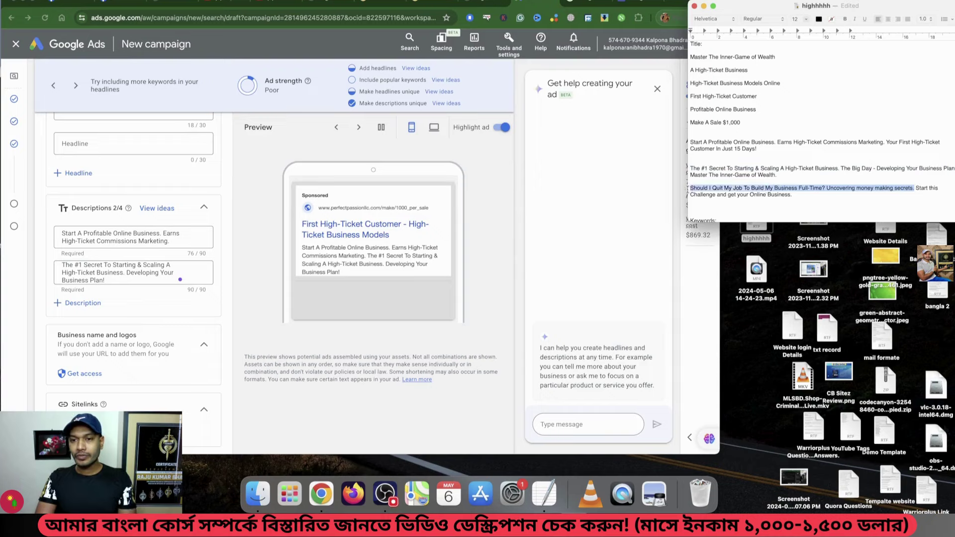
{"action": "left_click", "coordinate": [82, 313]}
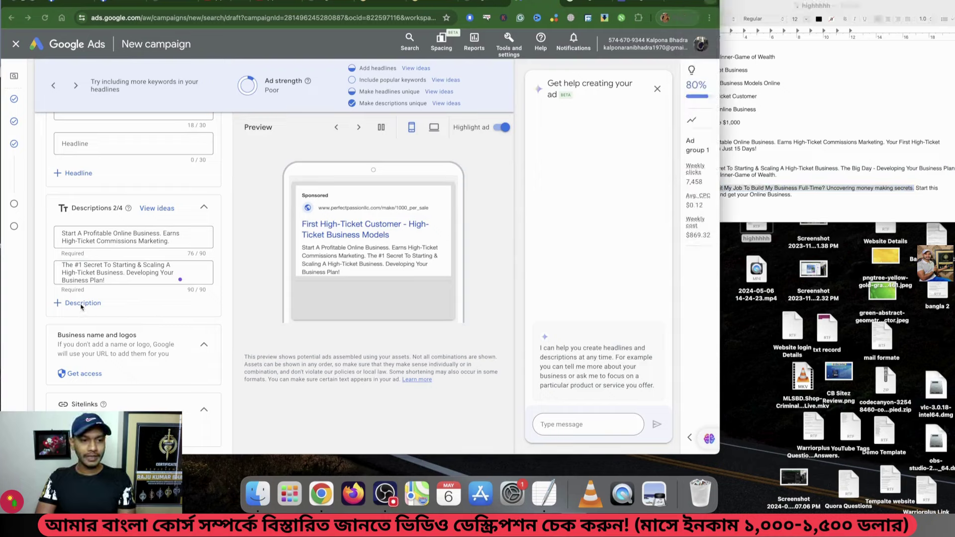
{"action": "left_click", "coordinate": [80, 303]}
{"action": "left_click", "coordinate": [85, 309]}
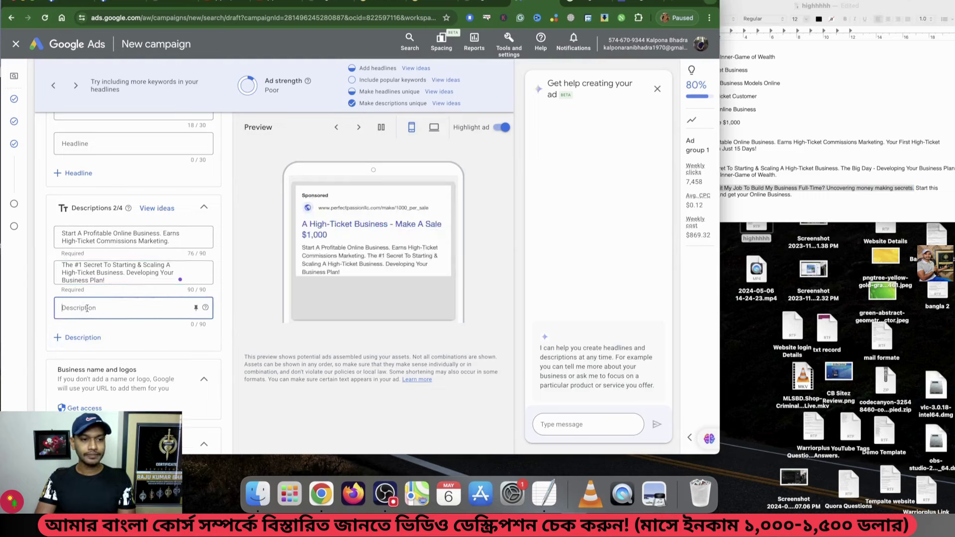
{"action": "key", "text": "super+v"}
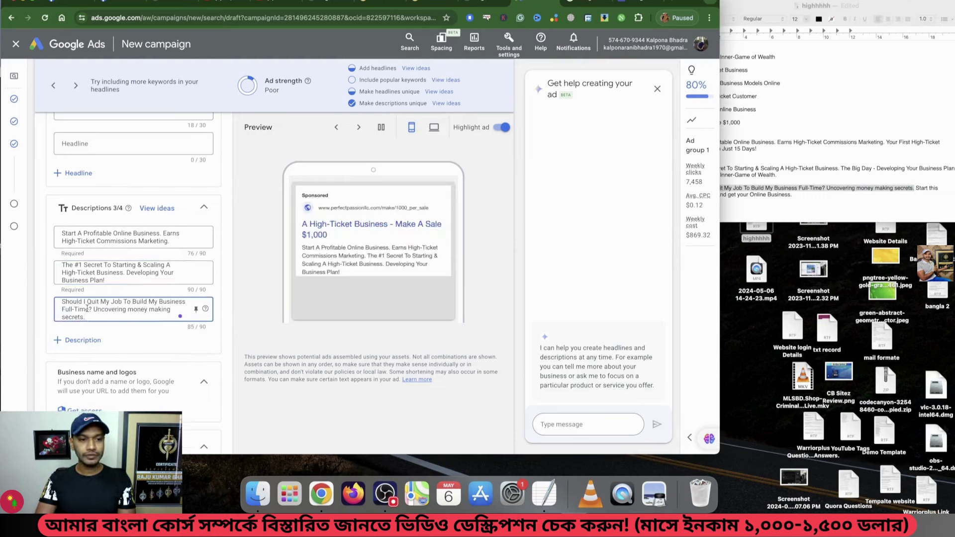
- Add a fourth description reading "Start this Challenge and get your Online Business." from the text document
{"action": "left_click", "coordinate": [83, 340]}
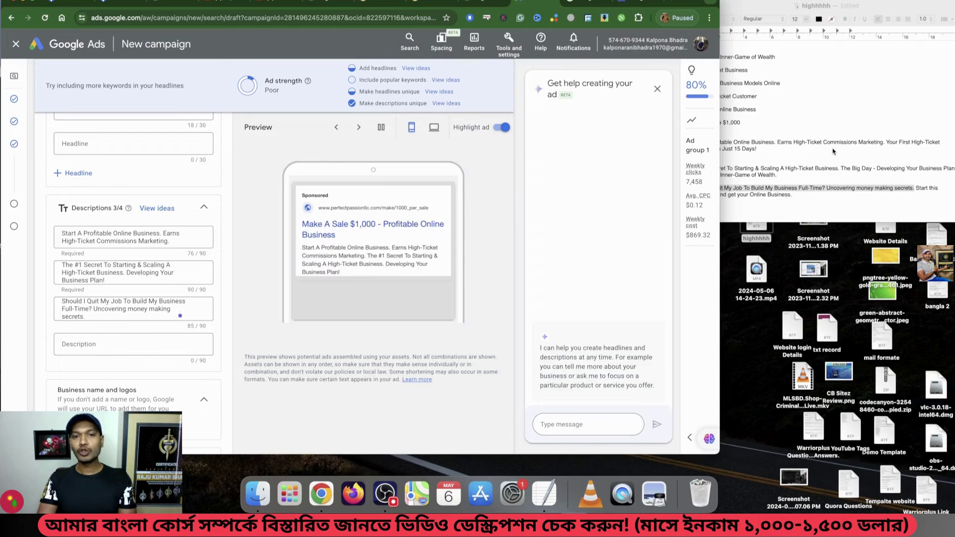
{"action": "left_click", "coordinate": [787, 188]}
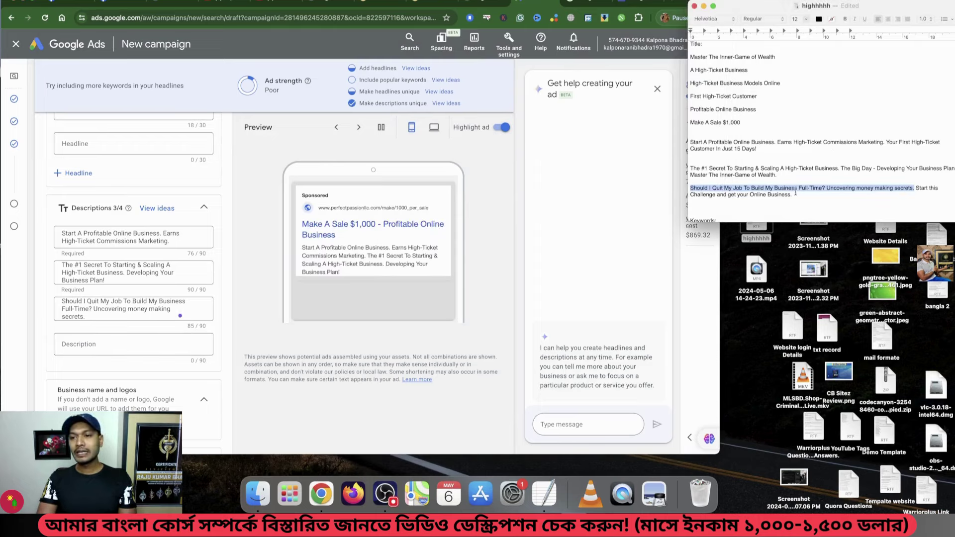
{"action": "triple_click", "coordinate": [918, 191]}
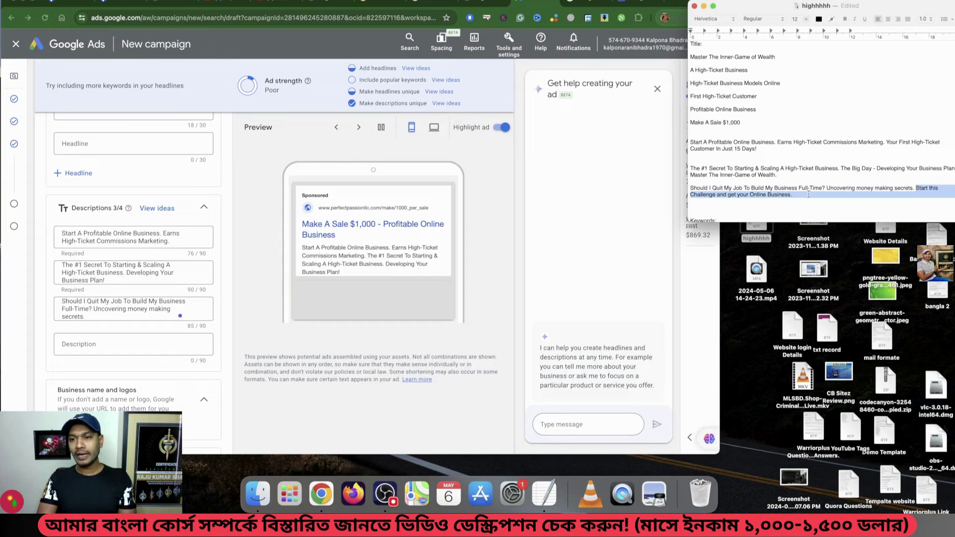
{"action": "left_click", "coordinate": [84, 343]}
{"action": "type", "text": "Start this Challenge and get your Online Business."}
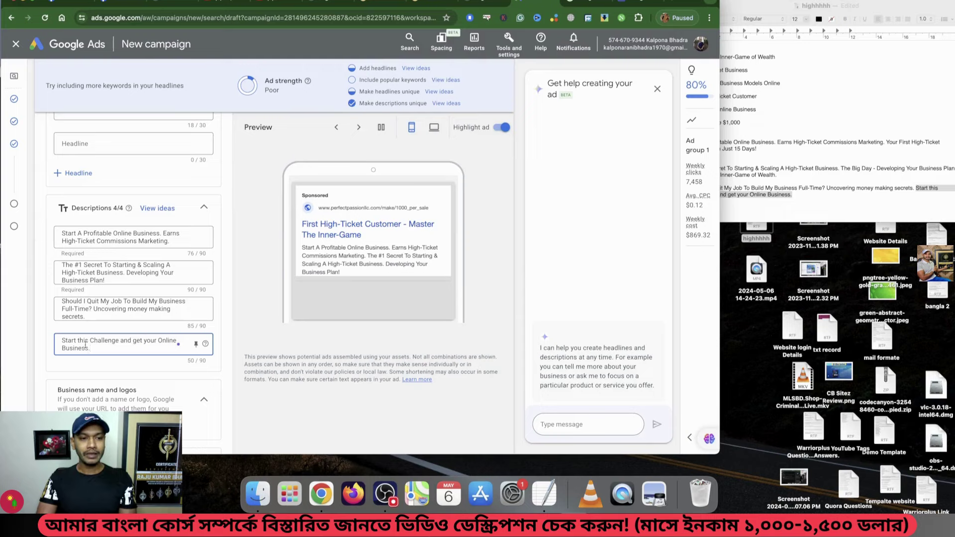
- Review the entered headlines and descriptions and the optional business name, sitelinks and callouts sections of the ad
{"action": "scroll", "coordinate": [124, 334], "scroll_direction": "up", "scroll_amount": 1}
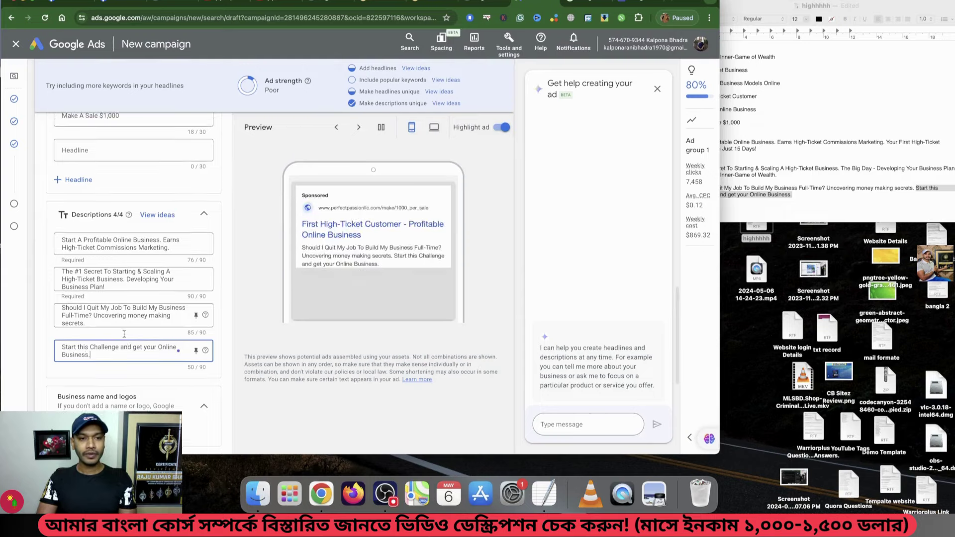
{"action": "scroll", "coordinate": [124, 334], "scroll_direction": "up", "scroll_amount": 4}
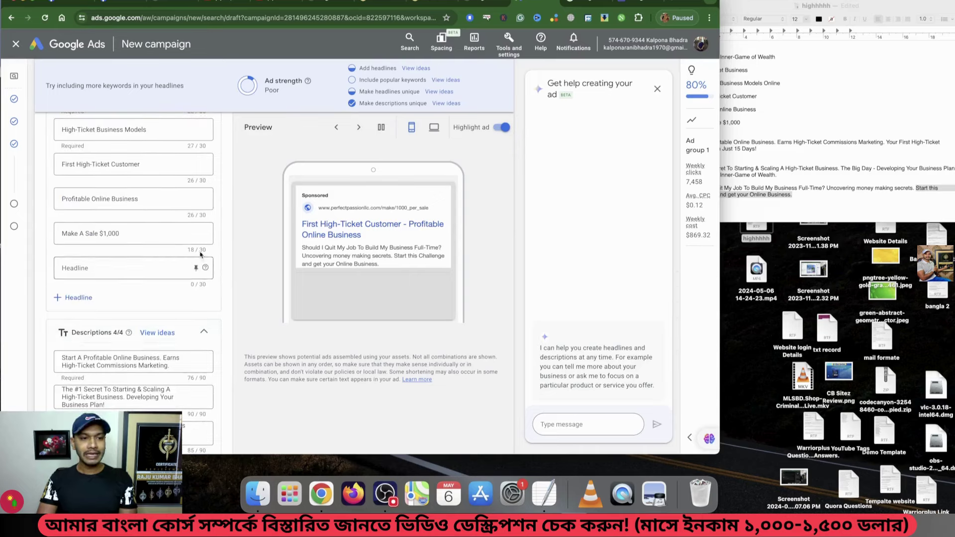
{"action": "scroll", "coordinate": [226, 241], "scroll_direction": "up", "scroll_amount": 2}
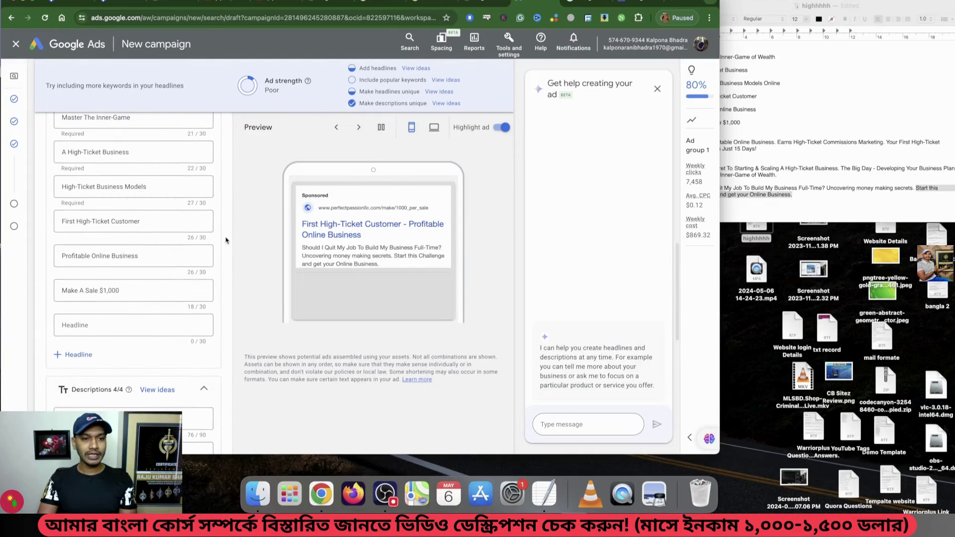
{"action": "scroll", "coordinate": [205, 297], "scroll_direction": "down", "scroll_amount": 4}
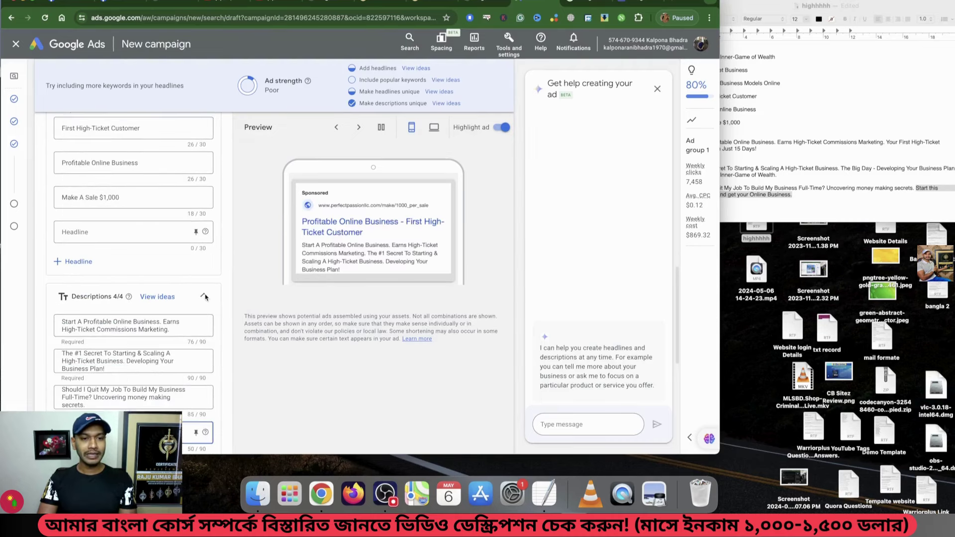
{"action": "scroll", "coordinate": [205, 297], "scroll_direction": "down", "scroll_amount": 1}
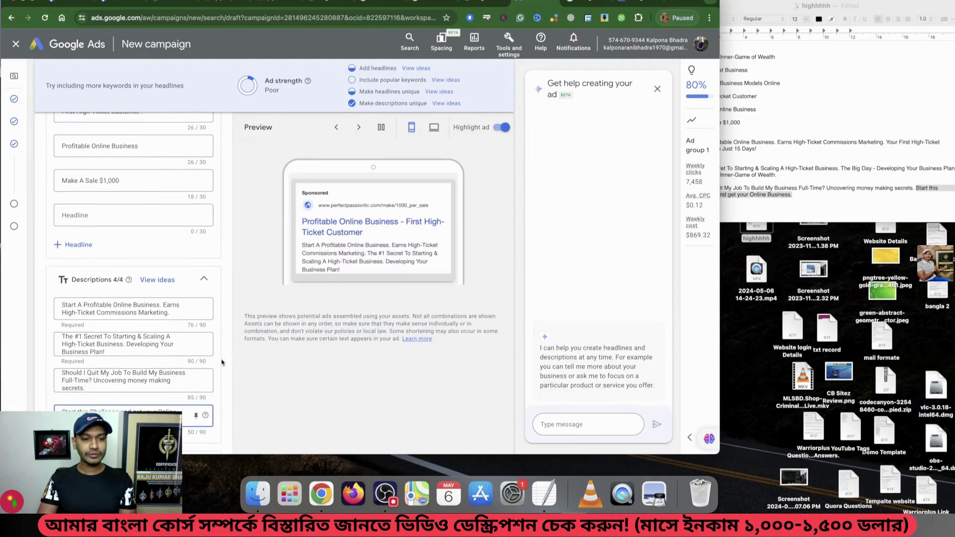
{"action": "scroll", "coordinate": [222, 362], "scroll_direction": "down", "scroll_amount": 6}
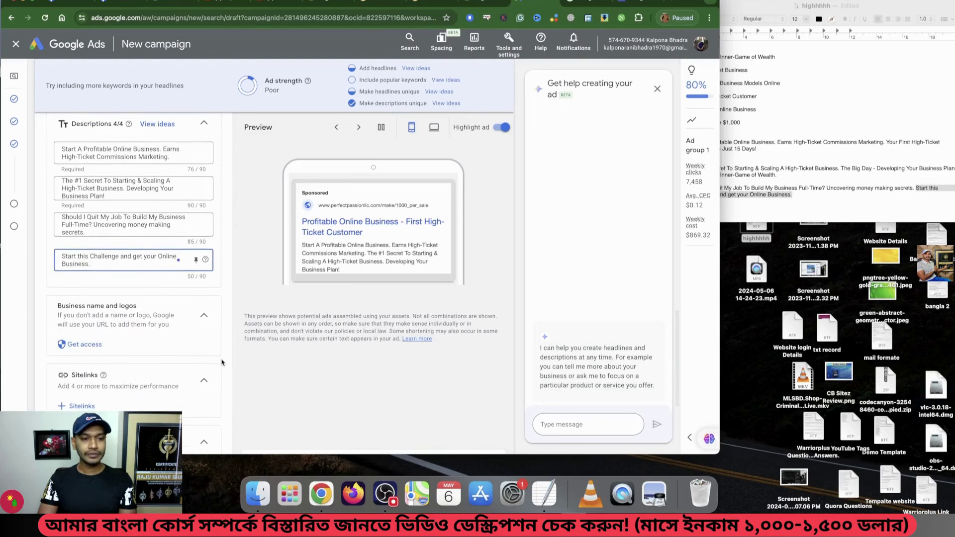
{"action": "scroll", "coordinate": [222, 362], "scroll_direction": "down", "scroll_amount": 4}
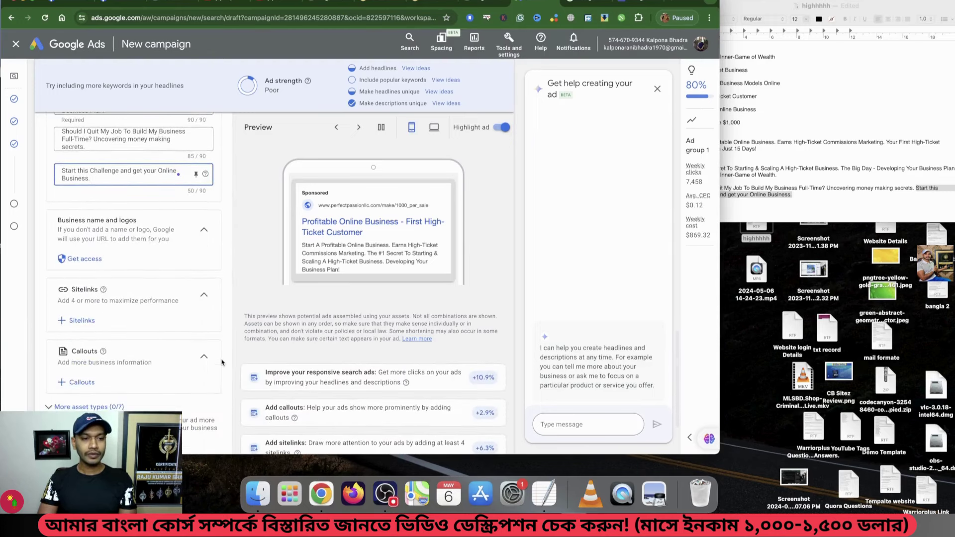
{"action": "scroll", "coordinate": [222, 362], "scroll_direction": "down", "scroll_amount": 3}
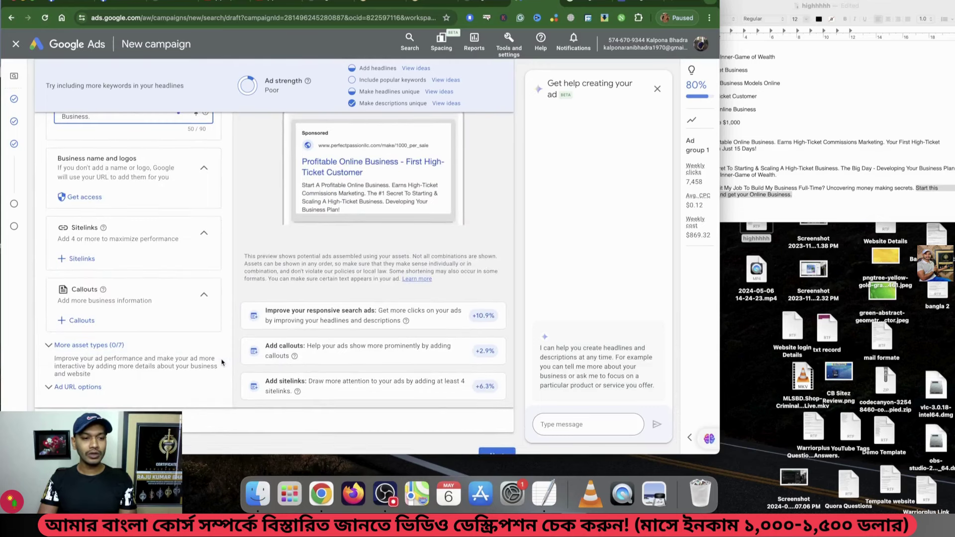
{"action": "scroll", "coordinate": [222, 362], "scroll_direction": "down", "scroll_amount": 2}
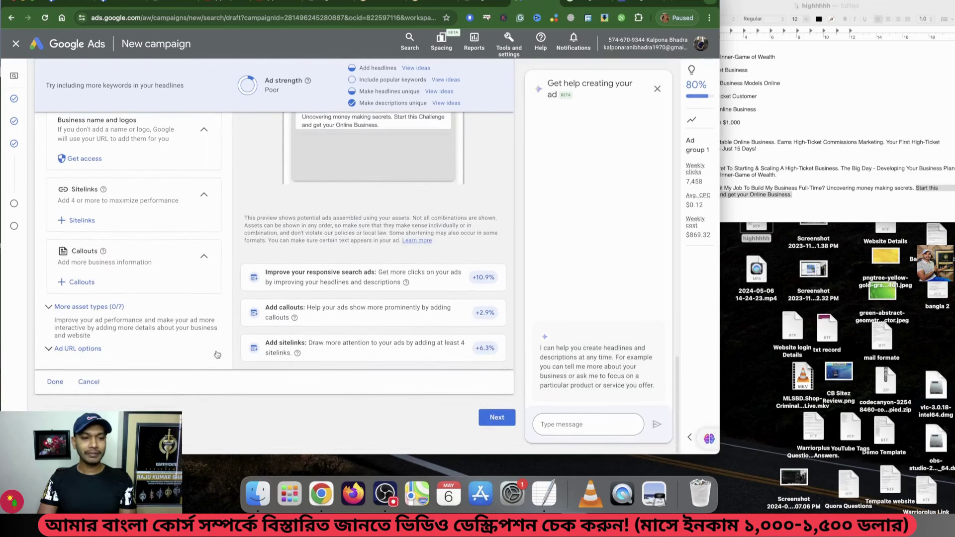
- Expand the browser window to full screen and review the ad's final URL, display path, headlines and preview
{"action": "left_click", "coordinate": [27, 4]}
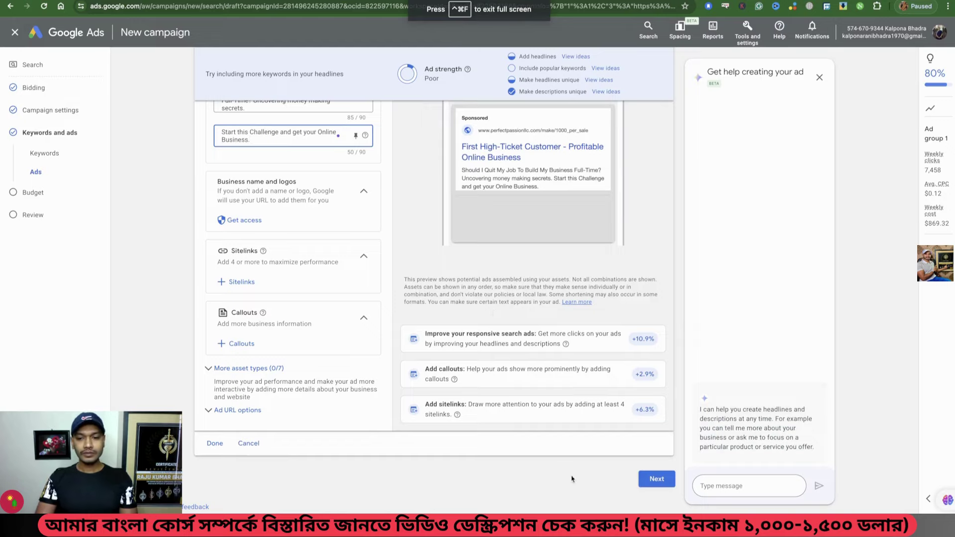
{"action": "scroll", "coordinate": [676, 387], "scroll_direction": "up", "scroll_amount": 7}
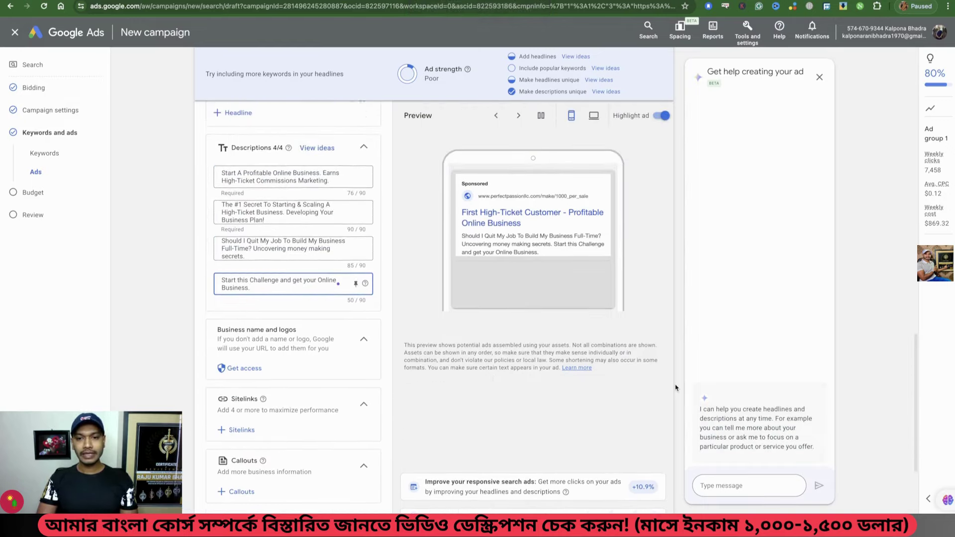
{"action": "scroll", "coordinate": [675, 388], "scroll_direction": "up", "scroll_amount": 5}
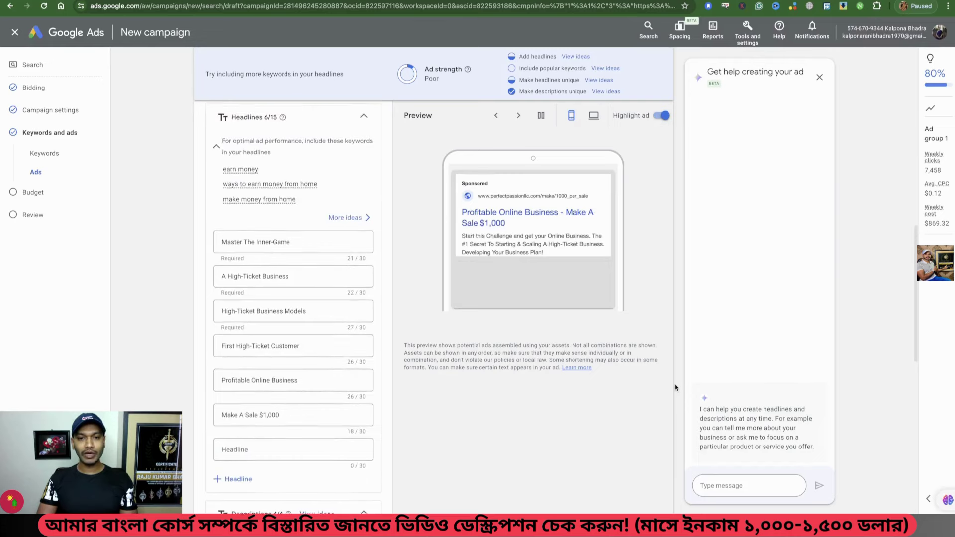
{"action": "scroll", "coordinate": [675, 388], "scroll_direction": "up", "scroll_amount": 1}
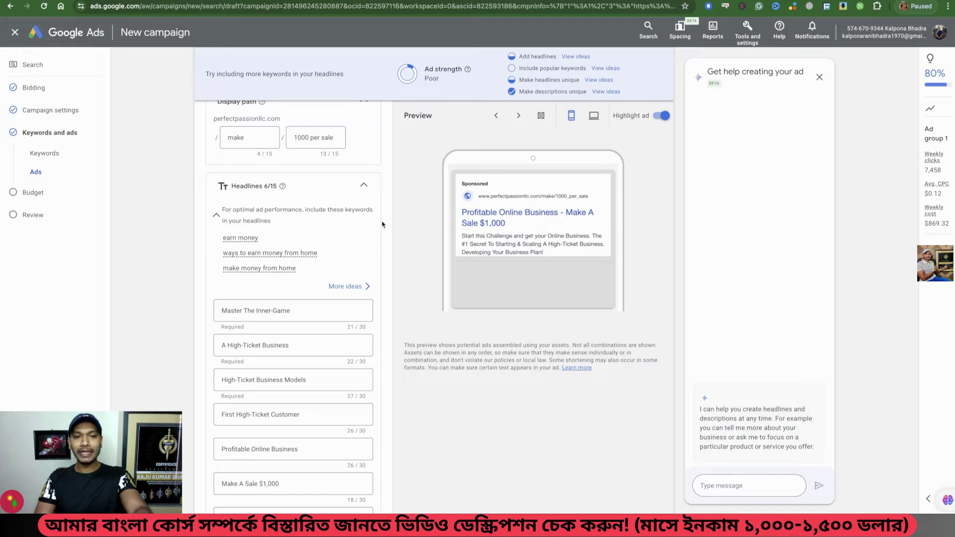
{"action": "scroll", "coordinate": [383, 225], "scroll_direction": "up", "scroll_amount": 2}
{"action": "scroll", "coordinate": [383, 223], "scroll_direction": "up", "scroll_amount": 2}
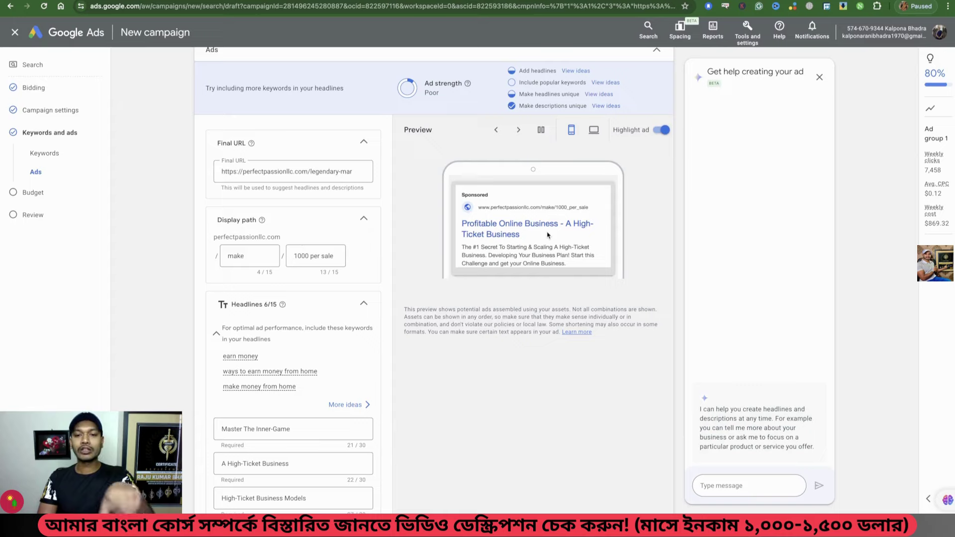
- Finish the ad and continue to the campaign's budget page, skipping the identity confirmation
{"action": "scroll", "coordinate": [426, 245], "scroll_direction": "down", "scroll_amount": 3}
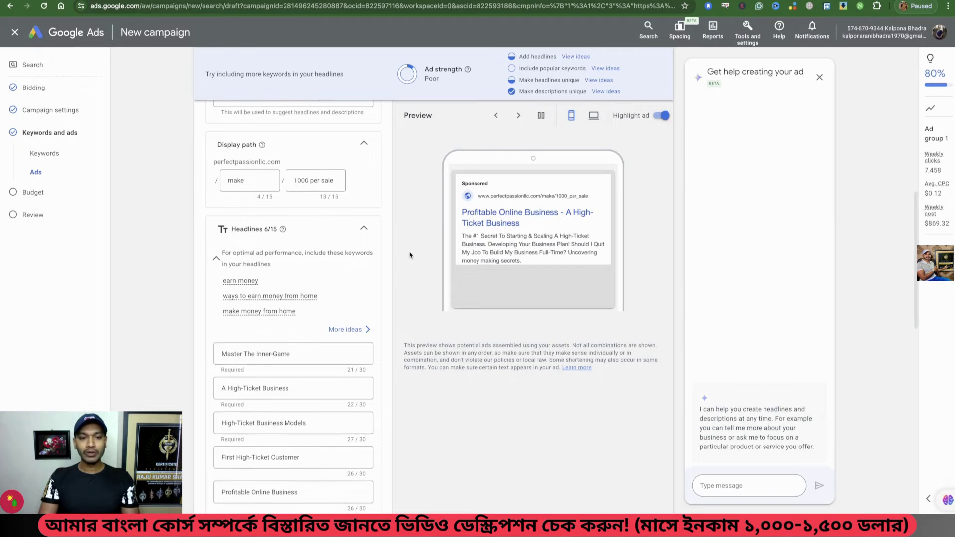
{"action": "scroll", "coordinate": [409, 254], "scroll_direction": "down", "scroll_amount": 2}
{"action": "scroll", "coordinate": [410, 255], "scroll_direction": "down", "scroll_amount": 10}
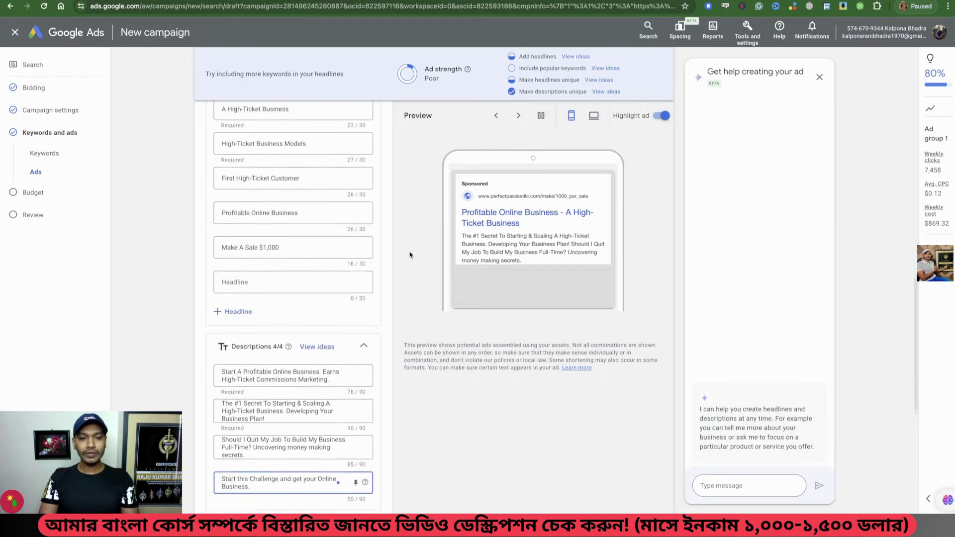
{"action": "scroll", "coordinate": [409, 254], "scroll_direction": "down", "scroll_amount": 9}
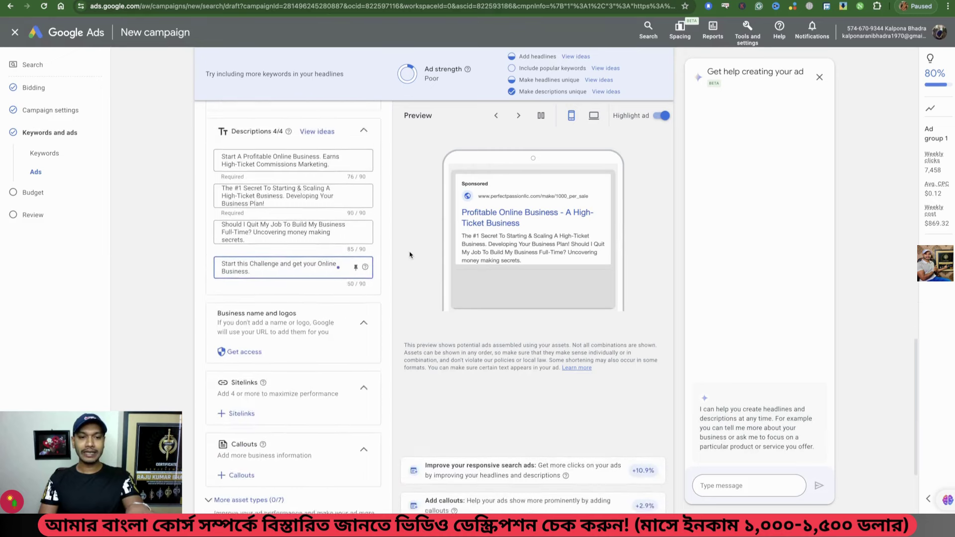
{"action": "scroll", "coordinate": [410, 255], "scroll_direction": "down", "scroll_amount": 2}
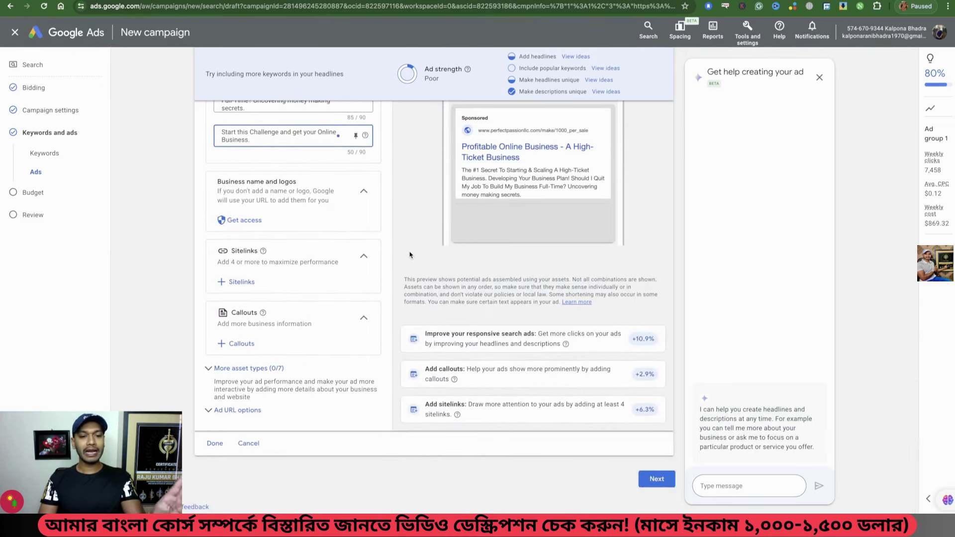
{"action": "left_click", "coordinate": [221, 453]}
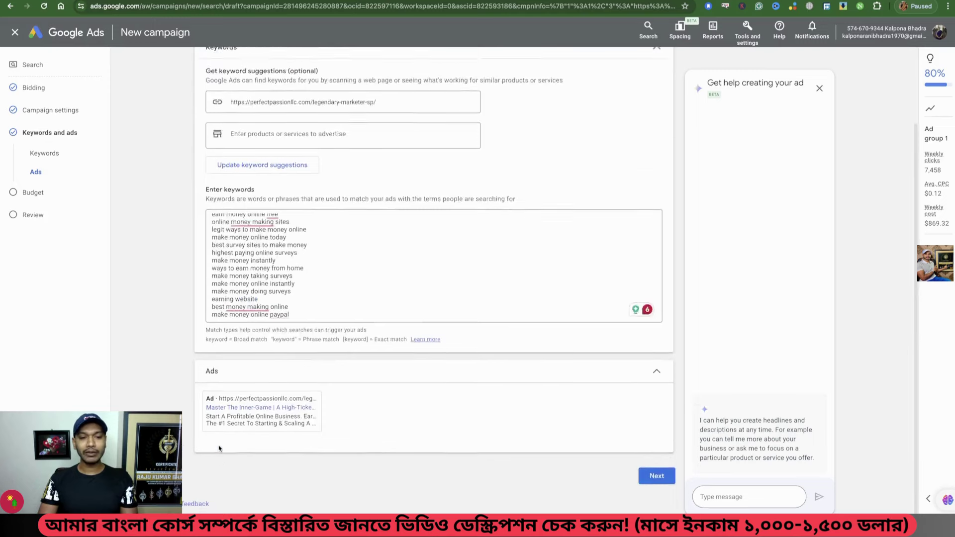
{"action": "left_click", "coordinate": [655, 479]}
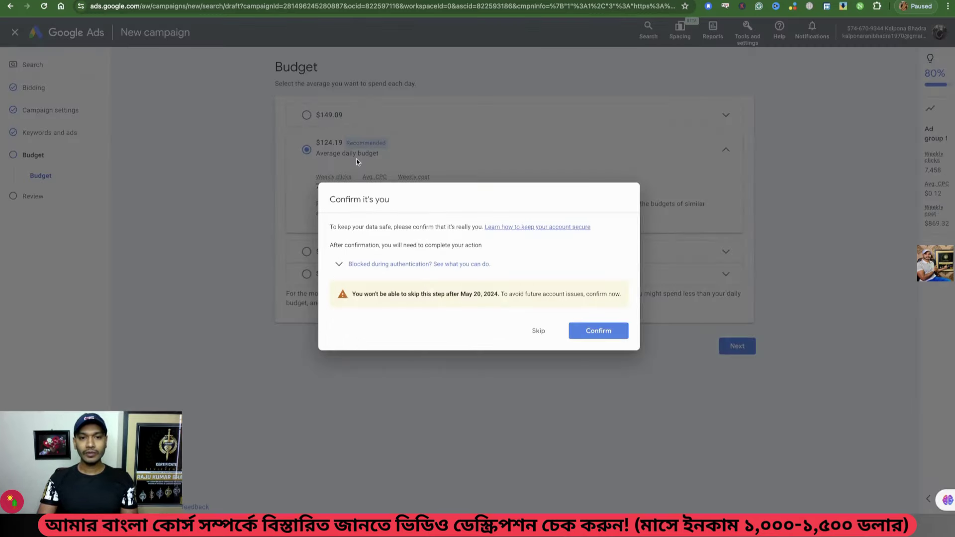
{"action": "left_click", "coordinate": [539, 332]}
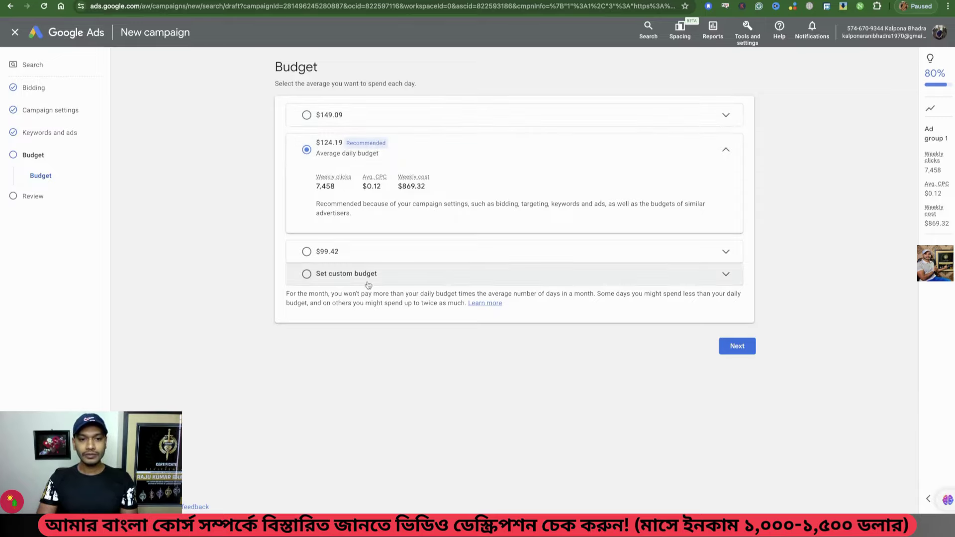
- Choose a custom budget and set the campaign's average daily budget to $30
{"action": "left_click", "coordinate": [343, 280]}
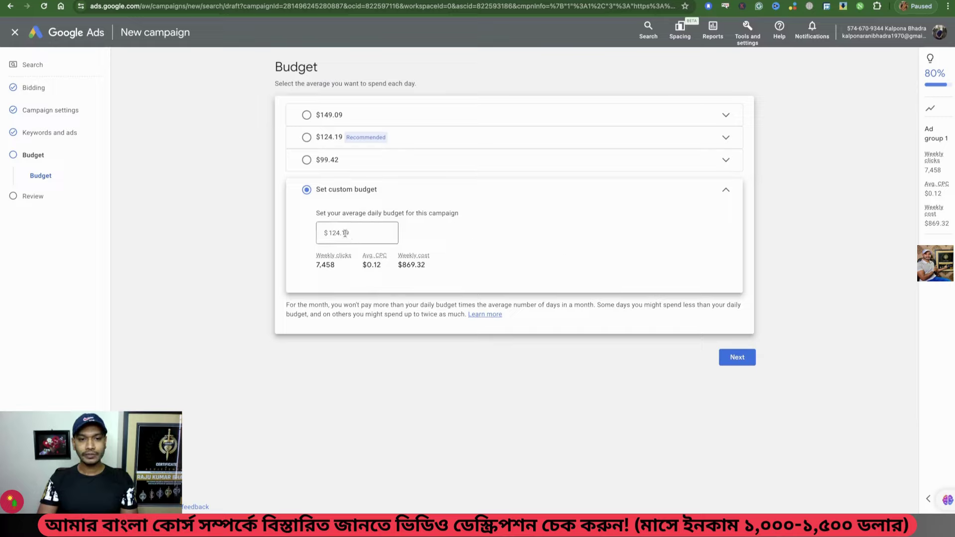
{"action": "left_click_drag", "start_coordinate": [349, 233], "coordinate": [328, 234]}
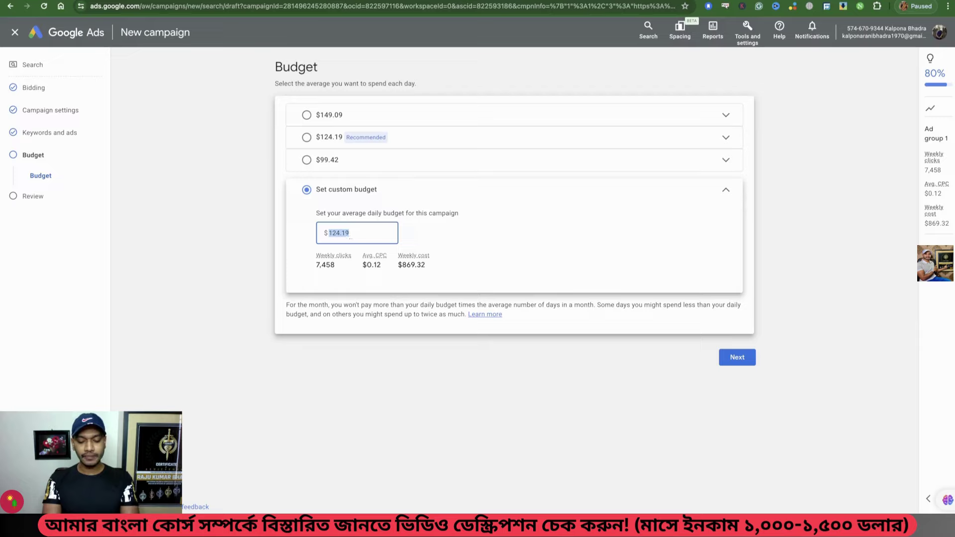
{"action": "type", "text": "30"}
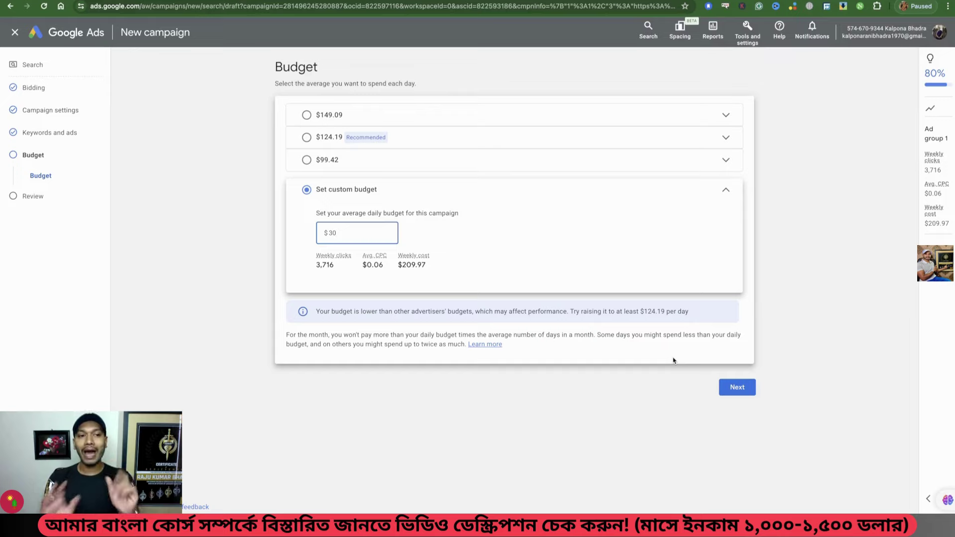
- Return to the Keywords and ads section and delete the keyword "quick money online" and the blank lines at the start of the list
{"action": "left_click", "coordinate": [47, 136]}
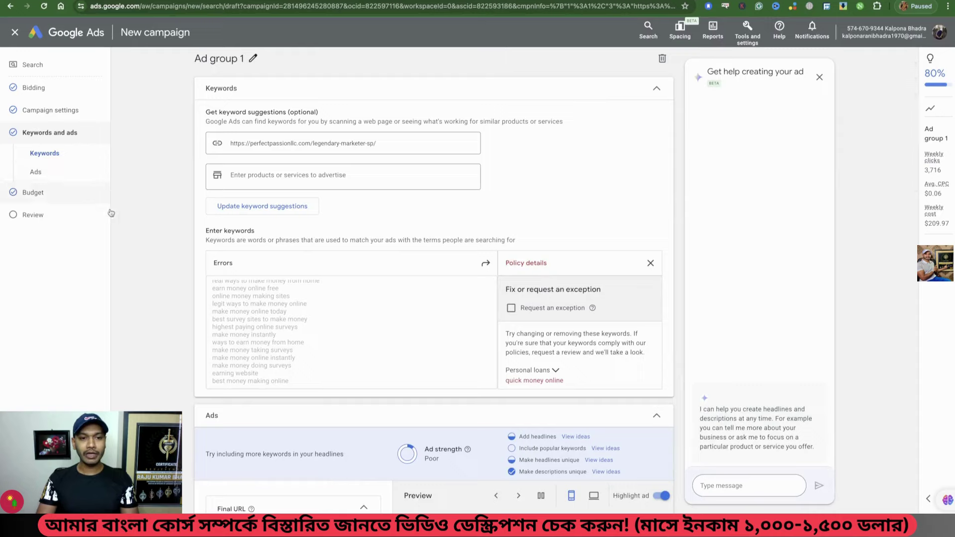
{"action": "left_click", "coordinate": [327, 341]}
{"action": "scroll", "coordinate": [329, 342], "scroll_direction": "up", "scroll_amount": 10}
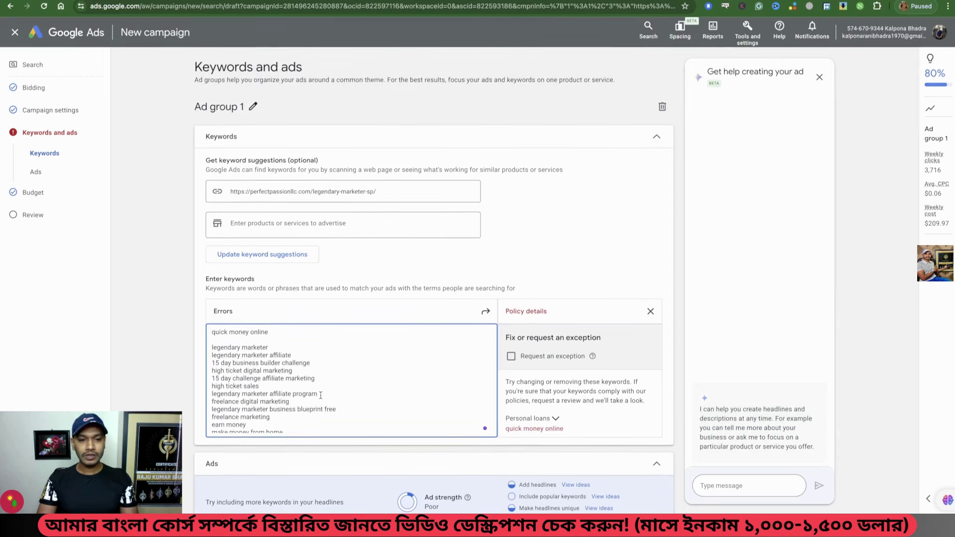
{"action": "scroll", "coordinate": [321, 399], "scroll_direction": "down", "scroll_amount": 10}
{"action": "scroll", "coordinate": [321, 399], "scroll_direction": "down", "scroll_amount": 1}
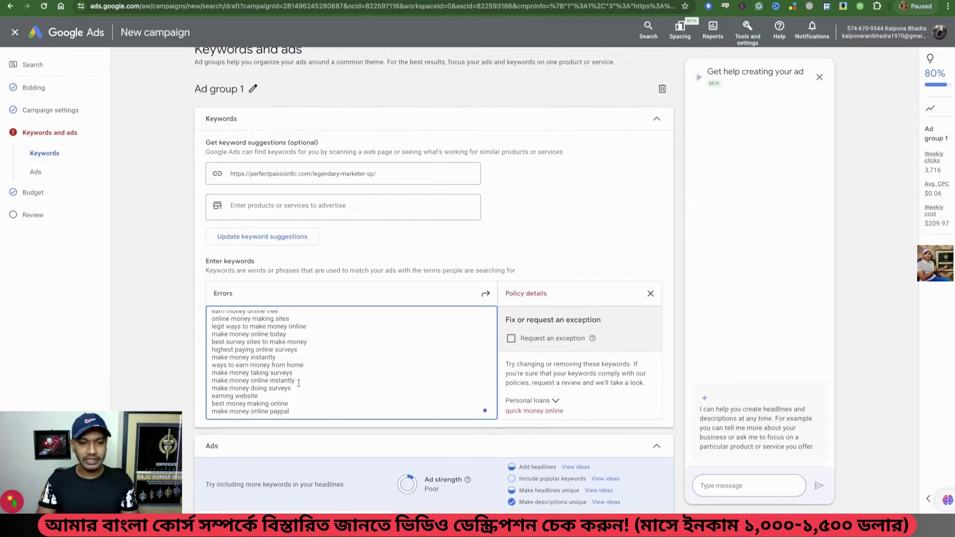
{"action": "scroll", "coordinate": [298, 383], "scroll_direction": "down", "scroll_amount": 1}
{"action": "scroll", "coordinate": [294, 377], "scroll_direction": "up", "scroll_amount": 1}
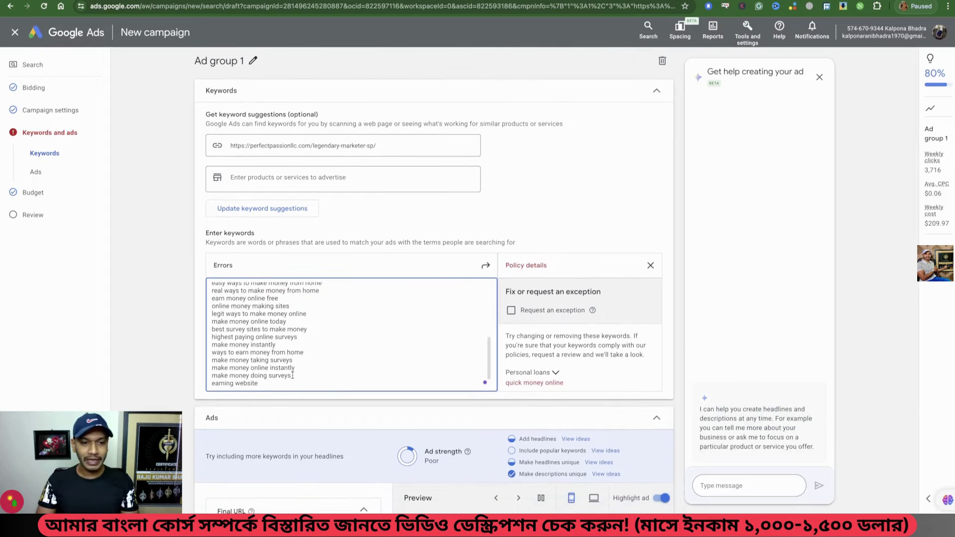
{"action": "scroll", "coordinate": [292, 375], "scroll_direction": "up", "scroll_amount": 4}
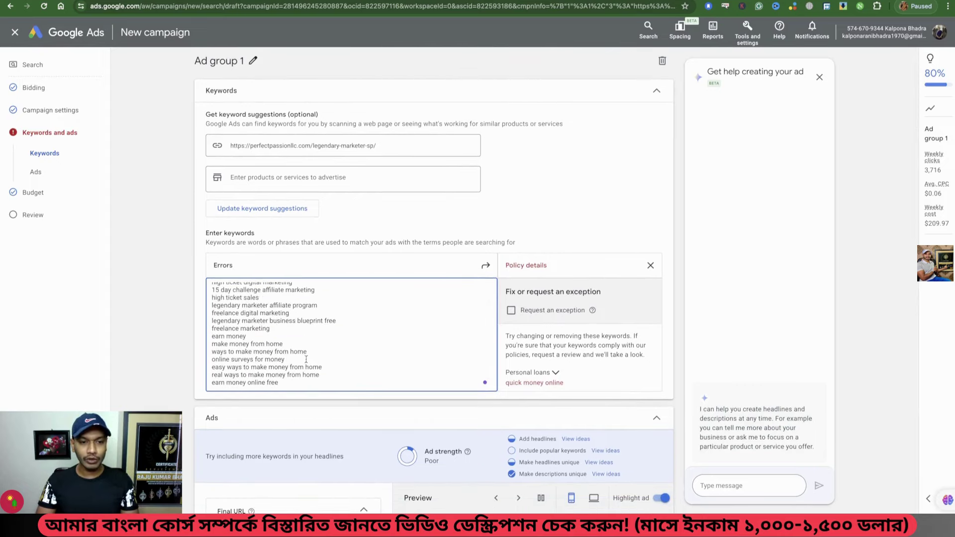
{"action": "scroll", "coordinate": [306, 359], "scroll_direction": "up", "scroll_amount": 3}
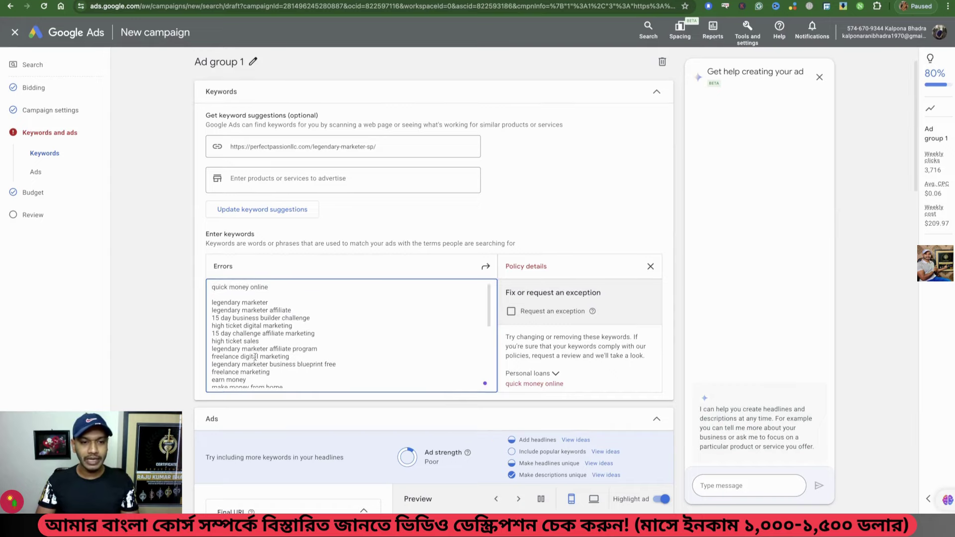
{"action": "left_click_drag", "start_coordinate": [271, 287], "coordinate": [210, 289]}
{"action": "key", "text": "BackSpace"}
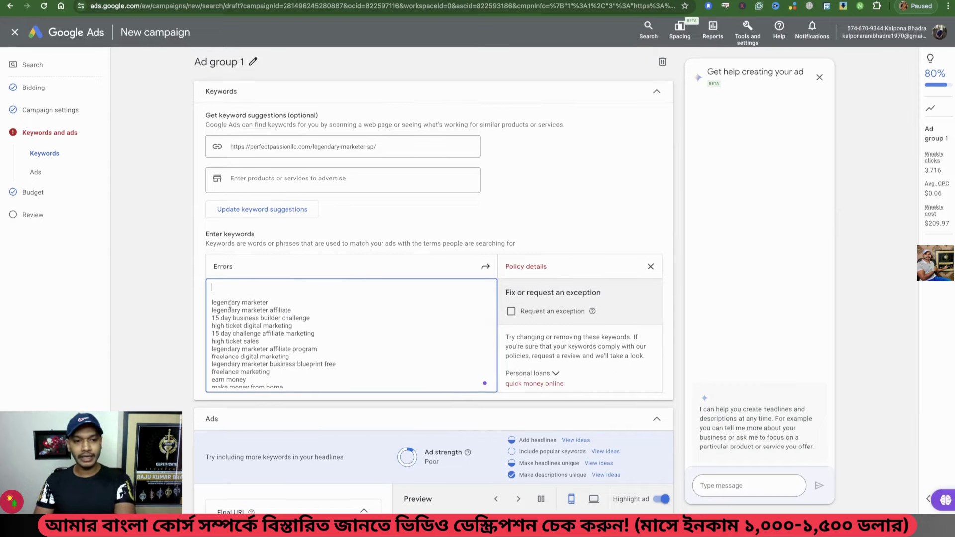
{"action": "left_click", "coordinate": [212, 303]}
{"action": "key", "text": "BackSpace"}
{"action": "key", "text": "BackSpace"}
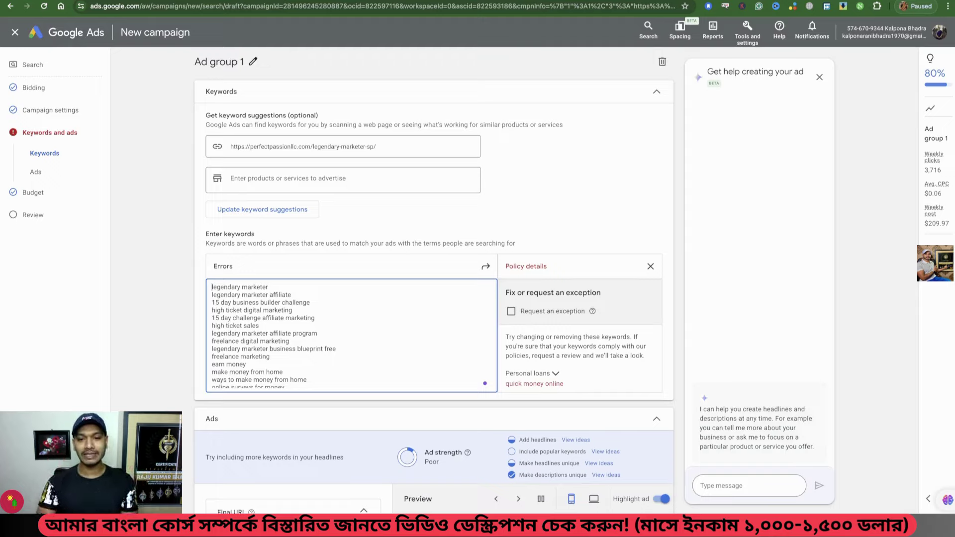
- Put quotation marks around the keywords legendary marketer, legendary marketer affiliate and 15 day business builder challenge, and close the policy details
{"action": "type", "text": "\""}
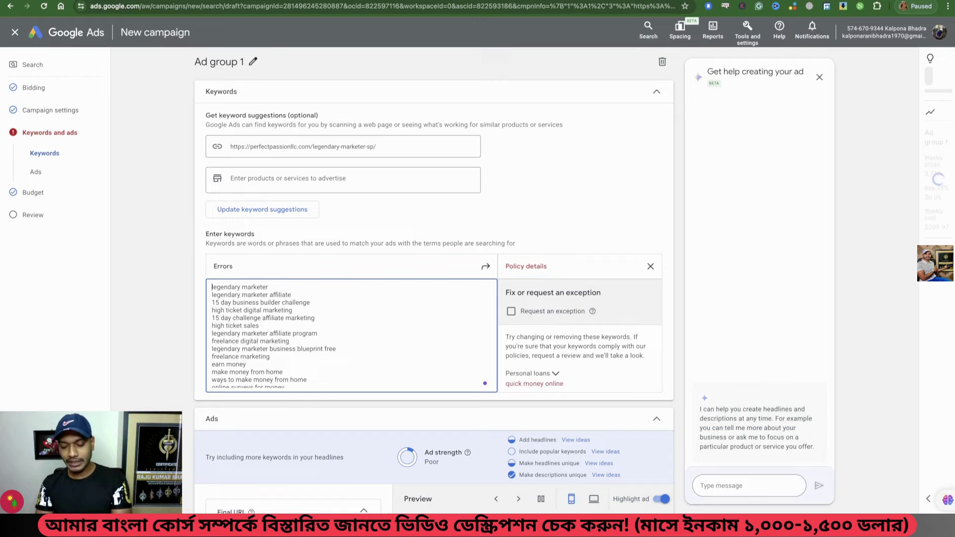
{"action": "left_click", "coordinate": [272, 288]}
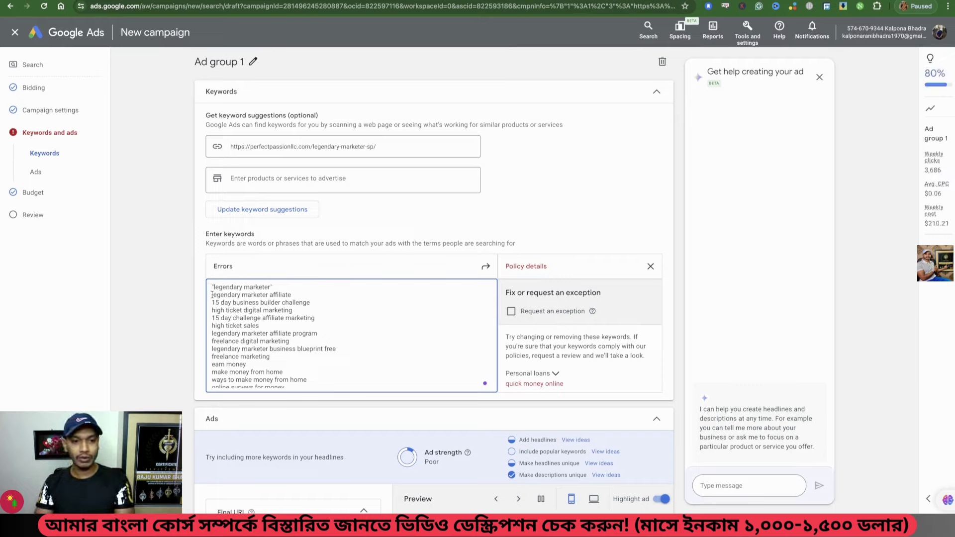
{"action": "type", "text": "\""}
{"action": "left_click", "coordinate": [299, 296]}
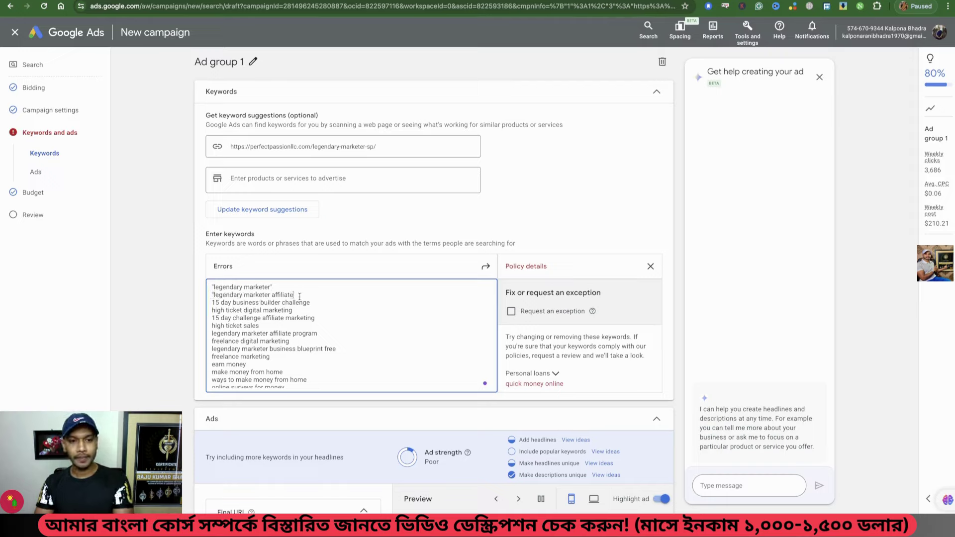
{"action": "key", "text": "Right"}
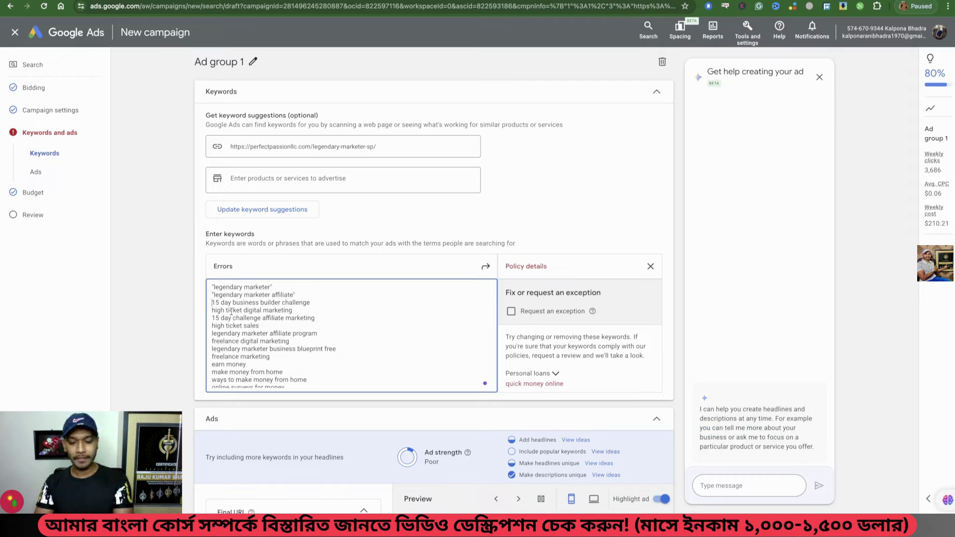
{"action": "type", "text": "\""}
{"action": "left_click", "coordinate": [313, 303]}
{"action": "type", "text": "\""}
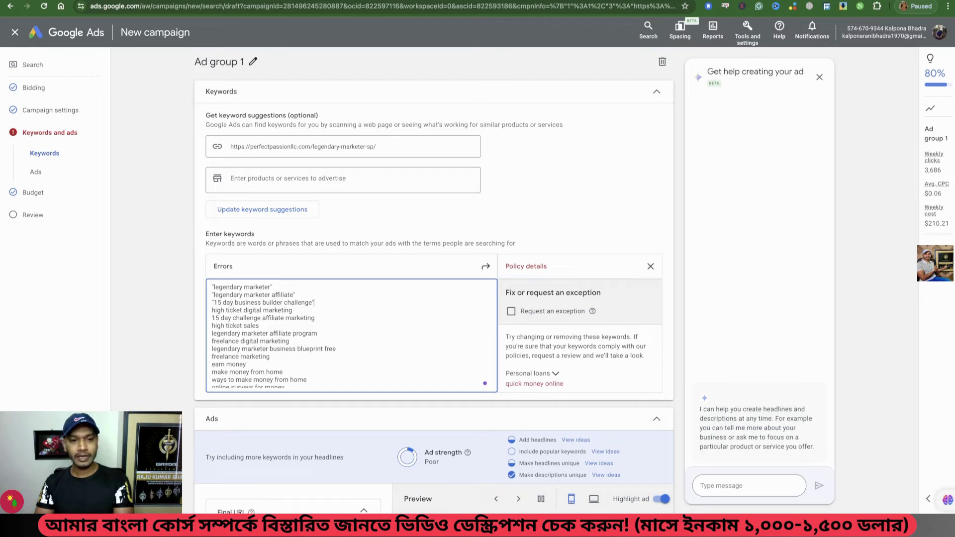
{"action": "left_click", "coordinate": [650, 266]}
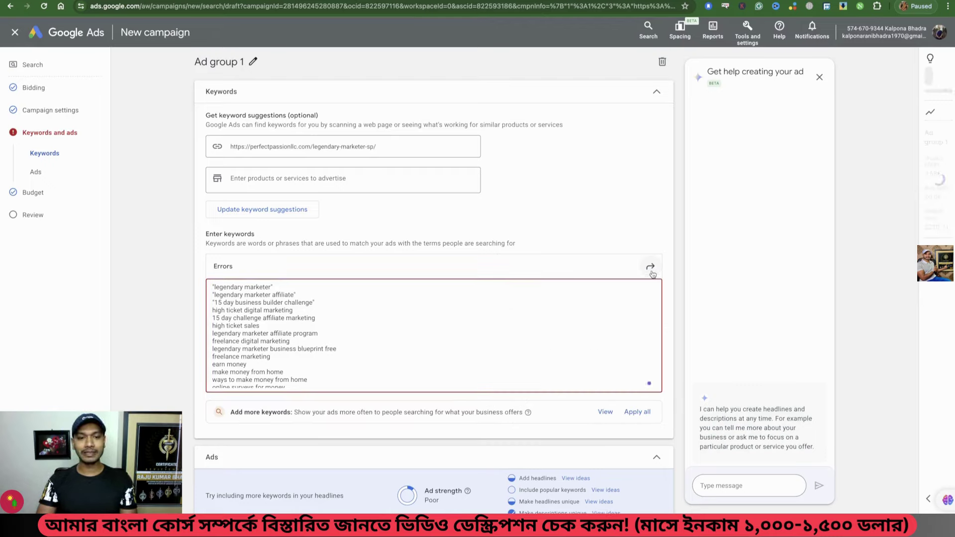
- Copy the landing page address perfectpassionllc.com/legendary-marketer-sp/ from its browser page and re-enter it as the ad's final URL
{"action": "left_click", "coordinate": [352, 347]}
{"action": "scroll", "coordinate": [352, 348], "scroll_direction": "down", "scroll_amount": 10}
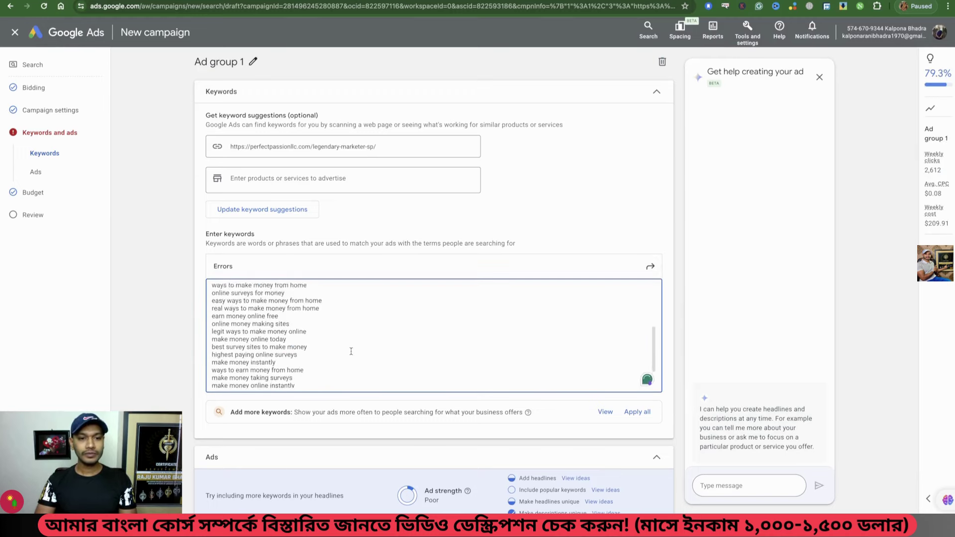
{"action": "scroll", "coordinate": [351, 354], "scroll_direction": "down", "scroll_amount": 4}
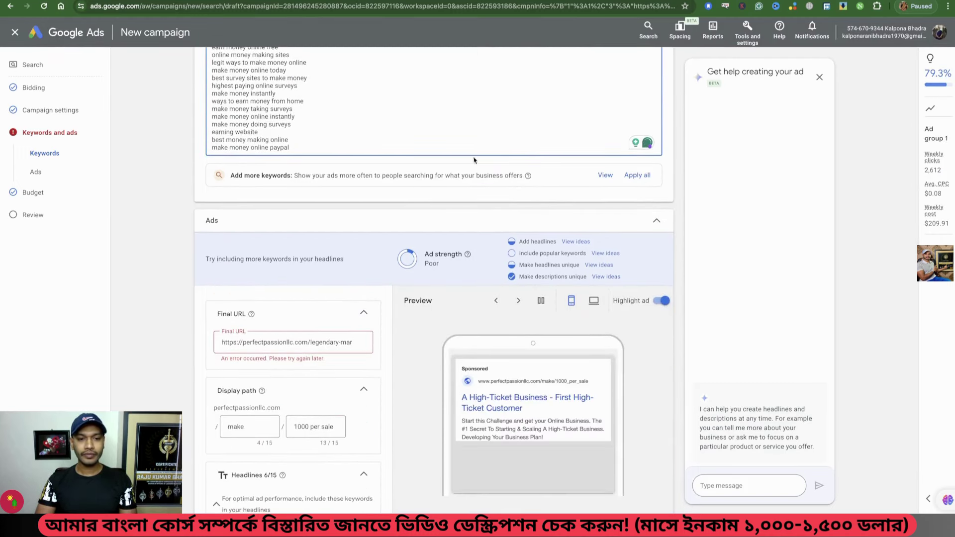
{"action": "key", "text": "ctrl+Tab"}
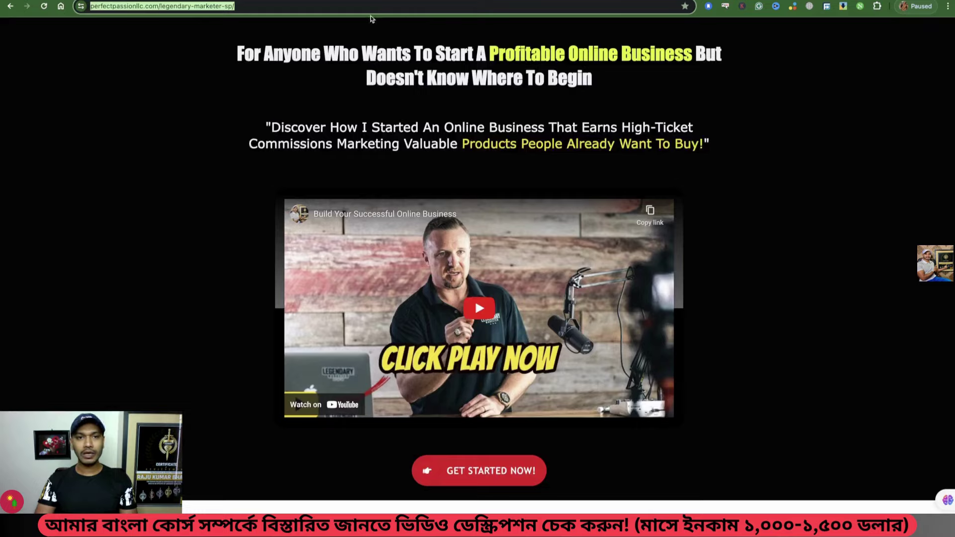
{"action": "right_click", "coordinate": [222, 8]}
{"action": "left_click", "coordinate": [235, 72]}
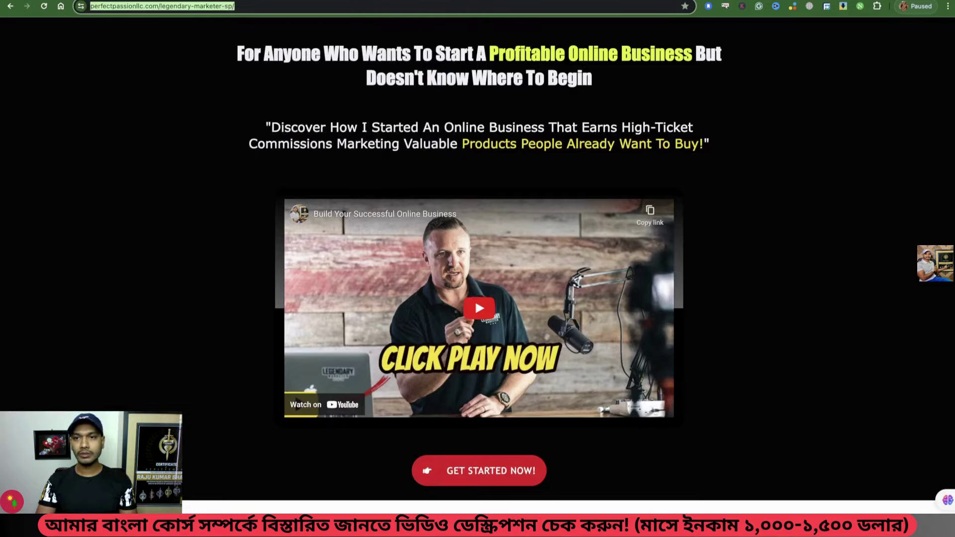
{"action": "key", "text": "ctrl+shift+Tab"}
{"action": "triple_click", "coordinate": [244, 341]}
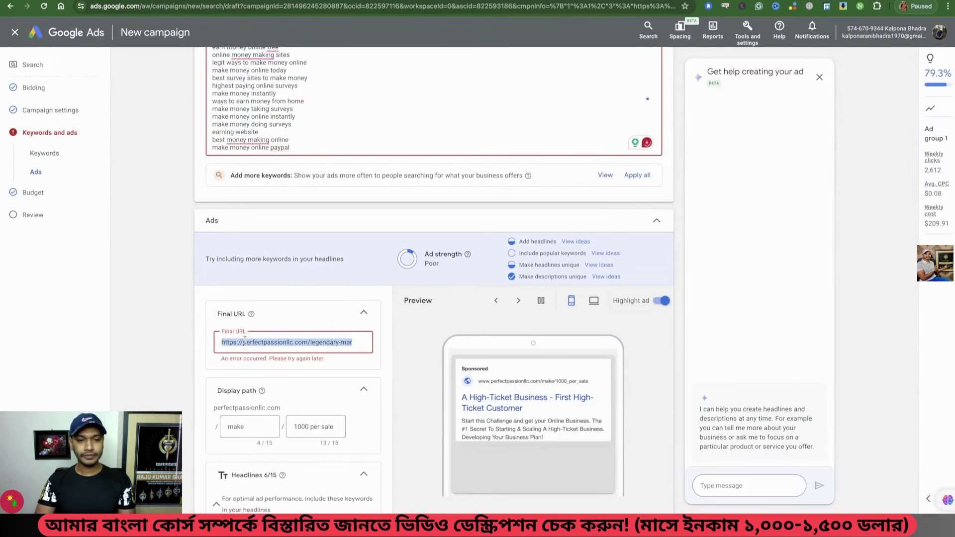
{"action": "key", "text": "ctrl+v"}
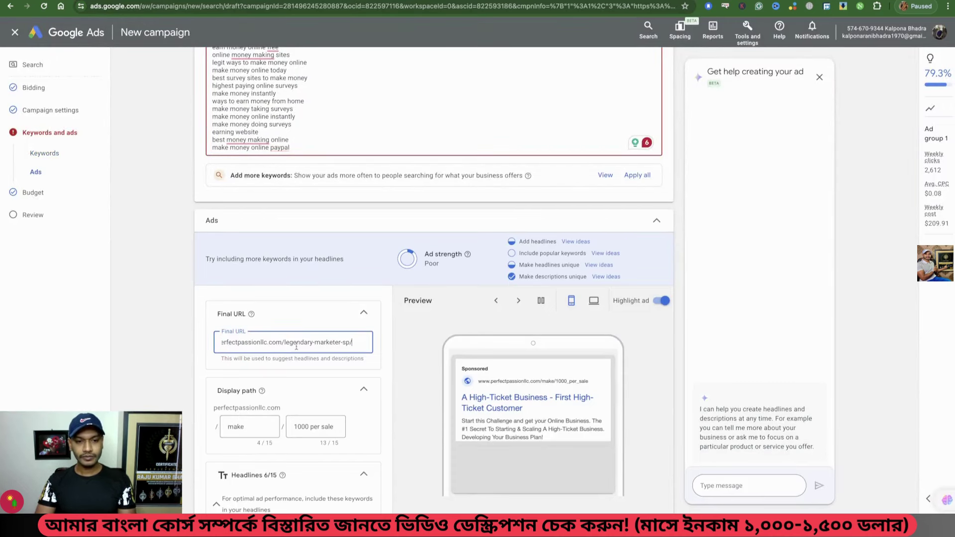
- Recheck the keyword list and the ad's details, and continue from the Keywords and ads page
{"action": "left_click", "coordinate": [379, 225]}
{"action": "scroll", "coordinate": [380, 224], "scroll_direction": "up", "scroll_amount": 4}
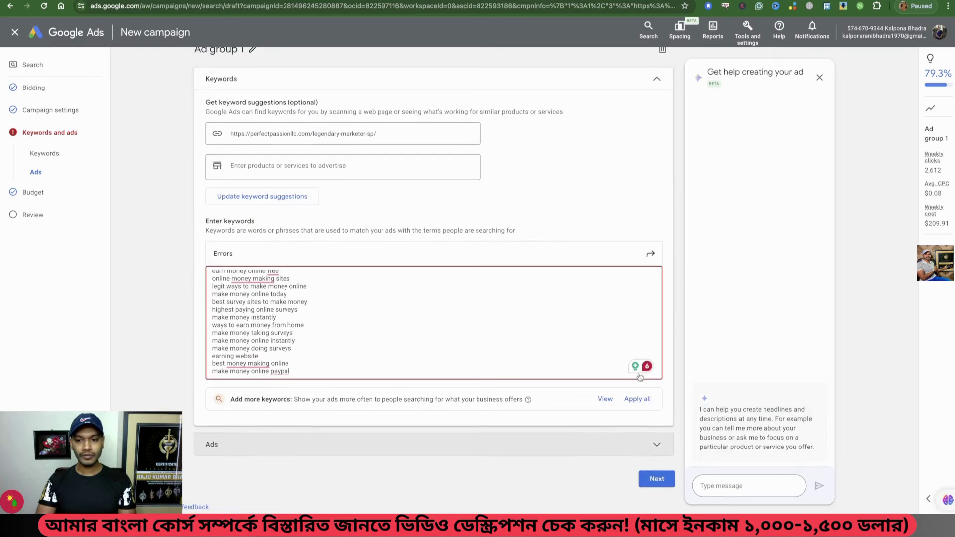
{"action": "left_click", "coordinate": [656, 439]}
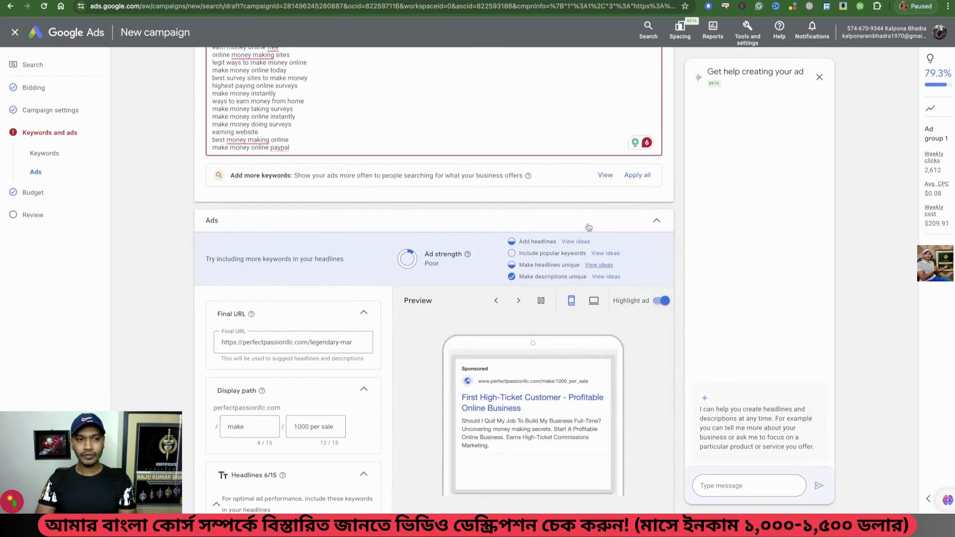
{"action": "scroll", "coordinate": [432, 107], "scroll_direction": "up", "scroll_amount": 6}
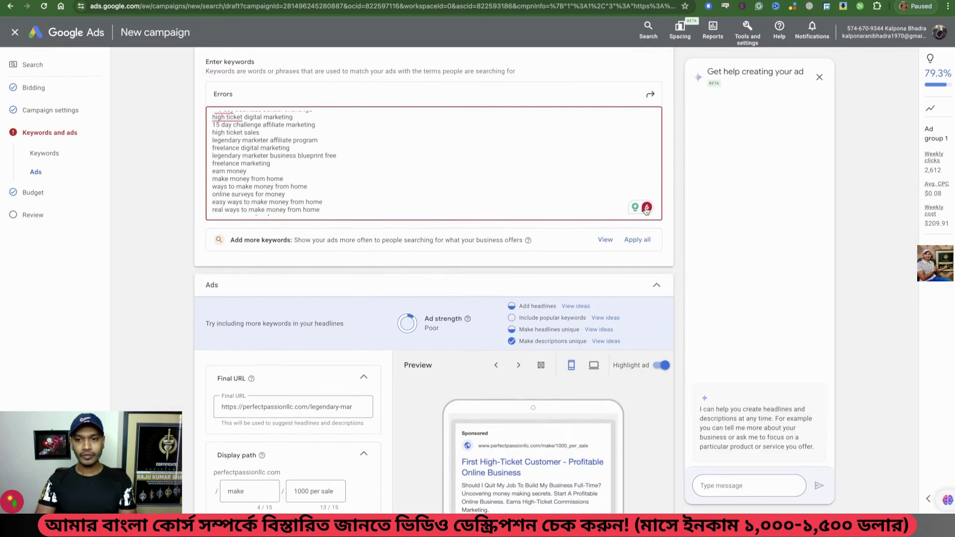
{"action": "scroll", "coordinate": [433, 195], "scroll_direction": "up", "scroll_amount": 5}
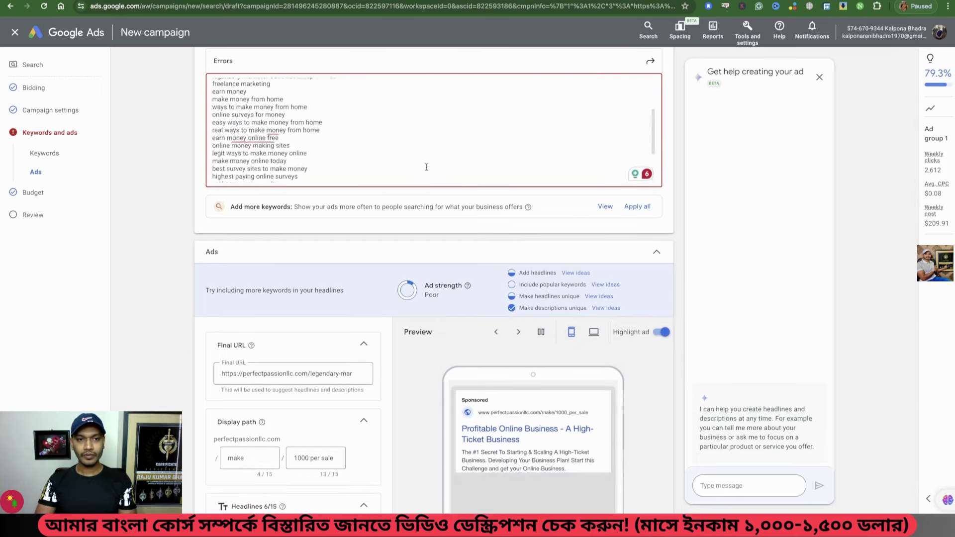
{"action": "scroll", "coordinate": [427, 170], "scroll_direction": "up", "scroll_amount": 5}
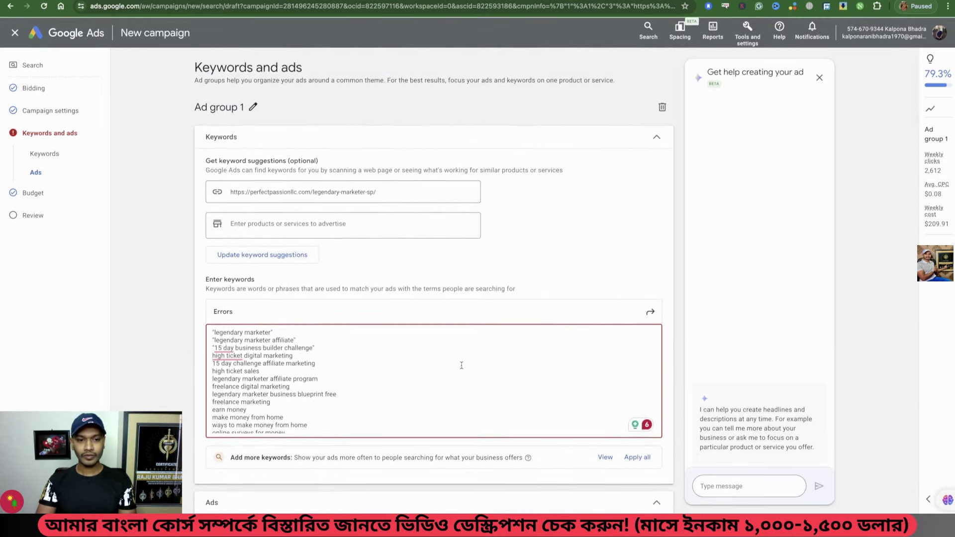
{"action": "scroll", "coordinate": [462, 365], "scroll_direction": "down", "scroll_amount": 10}
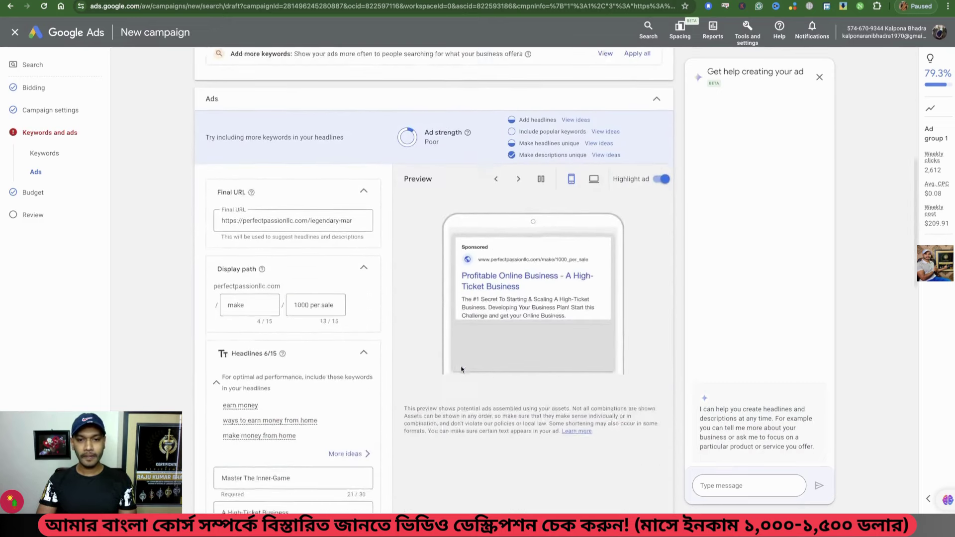
{"action": "scroll", "coordinate": [461, 366], "scroll_direction": "down", "scroll_amount": 15}
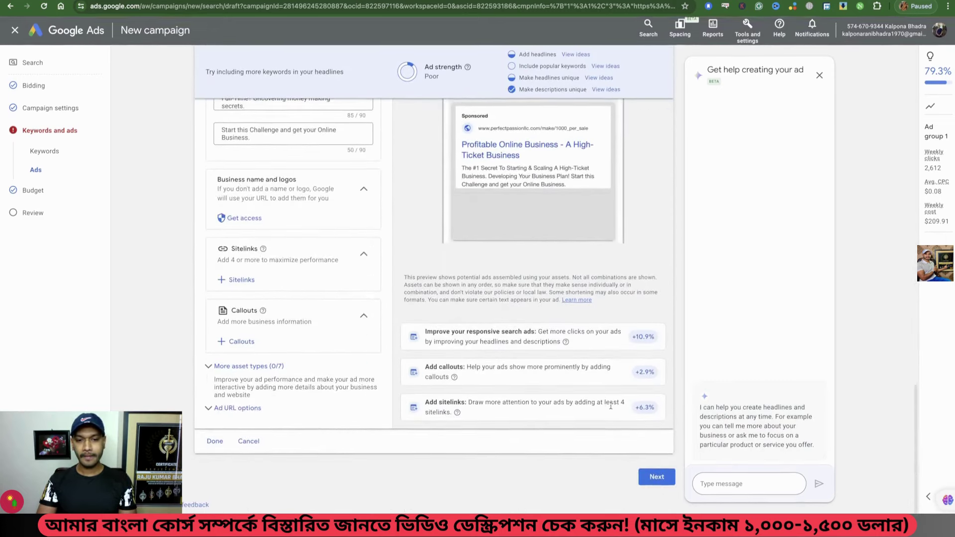
{"action": "left_click", "coordinate": [659, 485]}
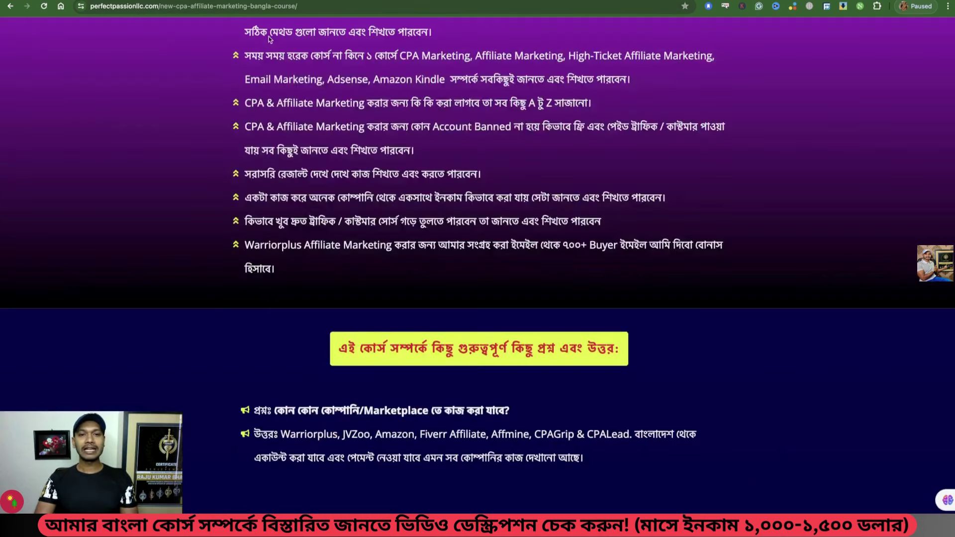
- Look through the Bangla affiliate marketing course page, including its lesson list, member comments, support information, price and payment options
{"action": "scroll", "coordinate": [568, 251], "scroll_direction": "up", "scroll_amount": 15}
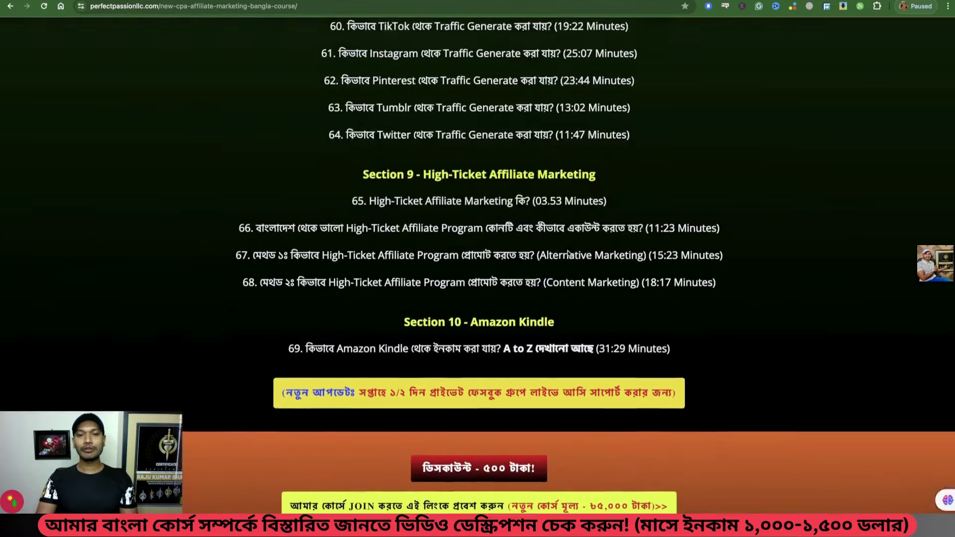
{"action": "scroll", "coordinate": [568, 251], "scroll_direction": "up", "scroll_amount": 15}
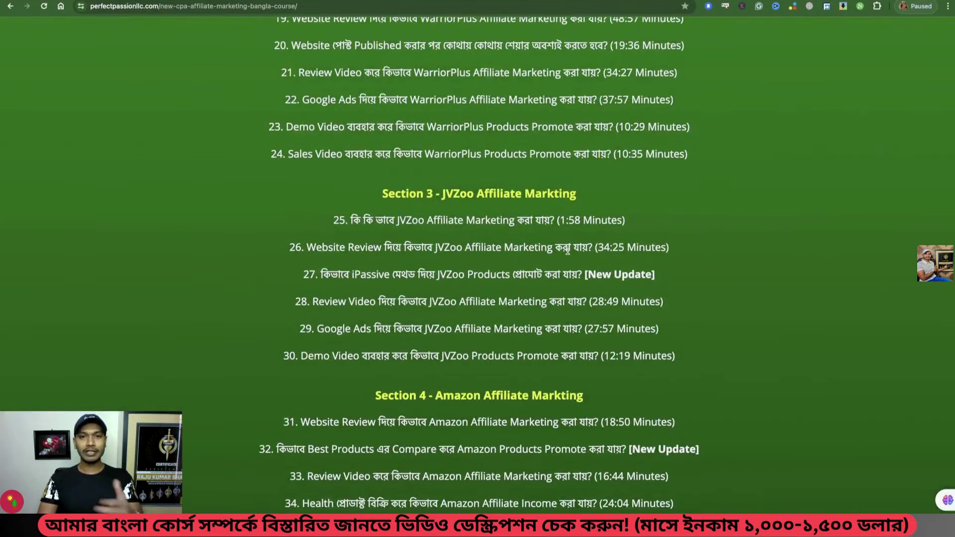
{"action": "scroll", "coordinate": [568, 250], "scroll_direction": "up", "scroll_amount": 15}
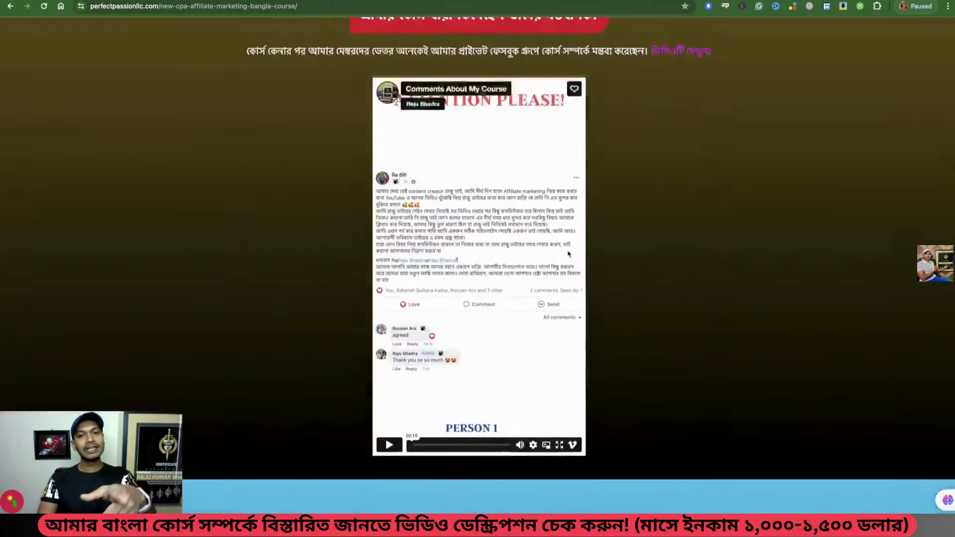
{"action": "scroll", "coordinate": [568, 250], "scroll_direction": "up", "scroll_amount": 5}
{"action": "scroll", "coordinate": [568, 254], "scroll_direction": "up", "scroll_amount": 20}
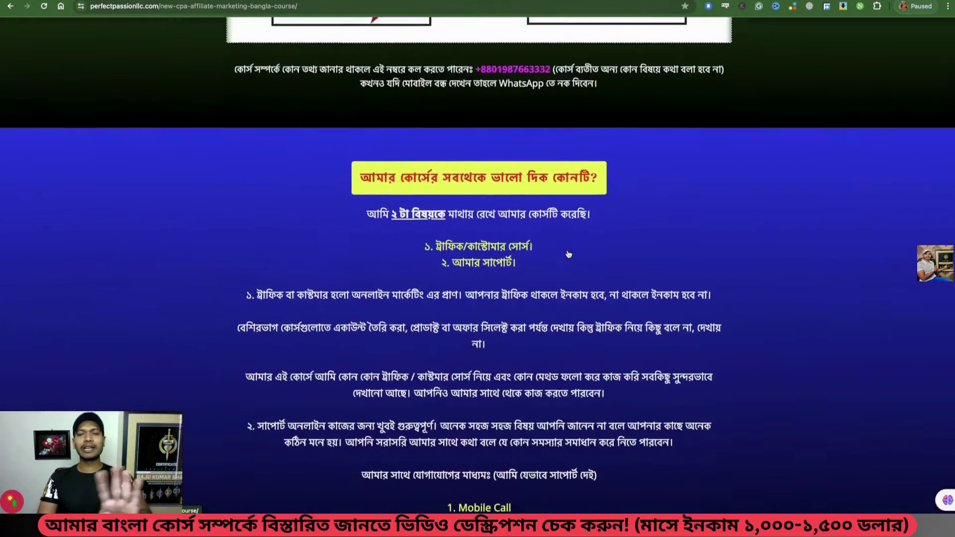
{"action": "scroll", "coordinate": [569, 253], "scroll_direction": "down", "scroll_amount": 7}
{"action": "scroll", "coordinate": [568, 254], "scroll_direction": "down", "scroll_amount": 3}
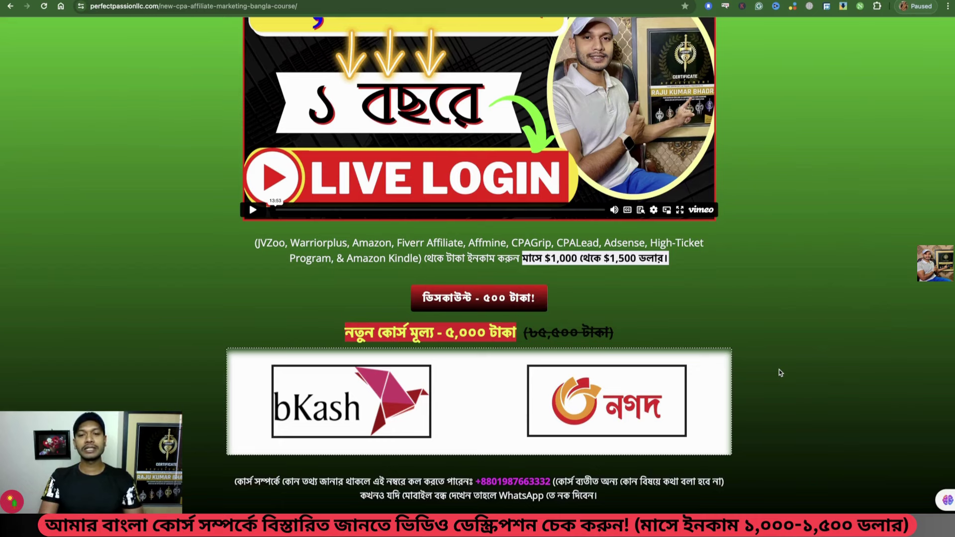
{"action": "scroll", "coordinate": [778, 370], "scroll_direction": "up", "scroll_amount": 10}
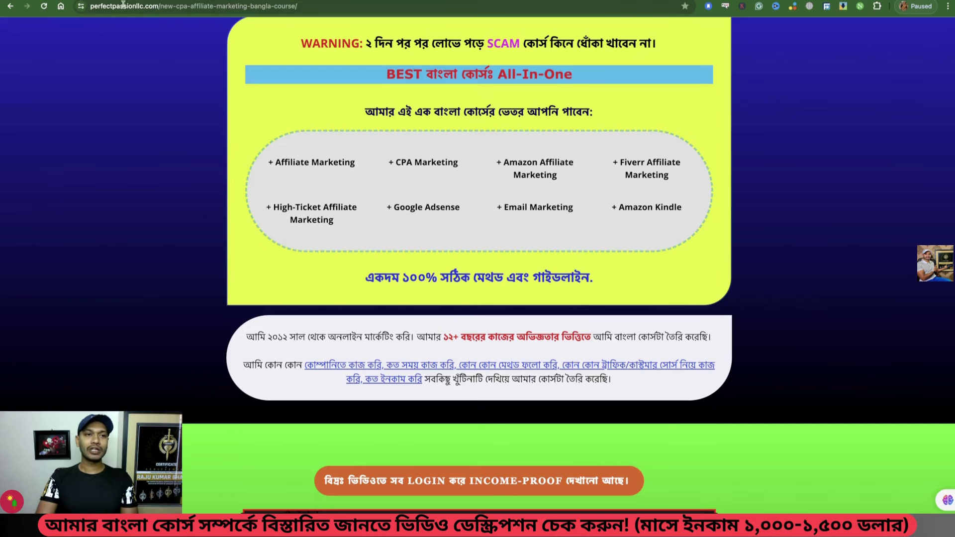
- Switch to the course creator's Facebook page and look over its header, intro and featured posts
{"action": "key", "text": "ctrl+Tab"}
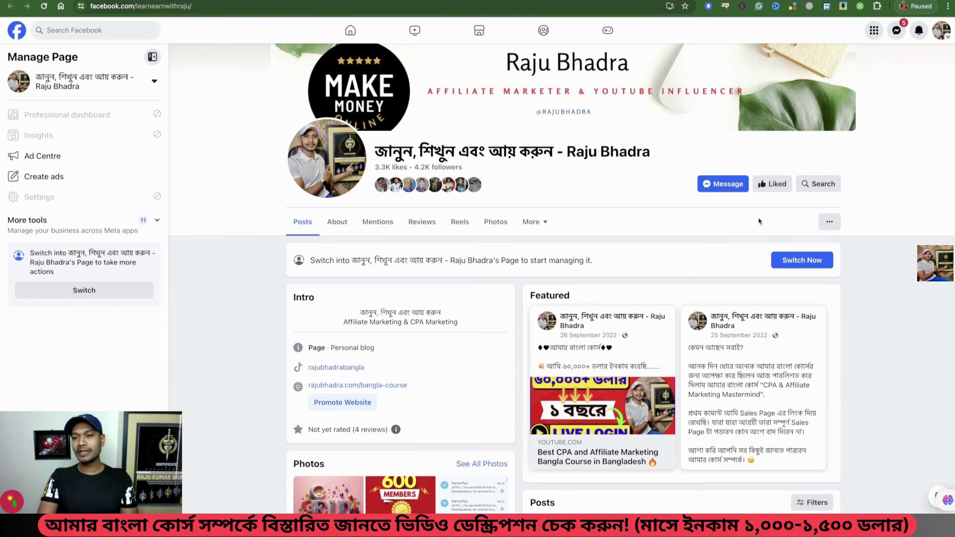
{"action": "scroll", "coordinate": [722, 337], "scroll_direction": "down", "scroll_amount": 2}
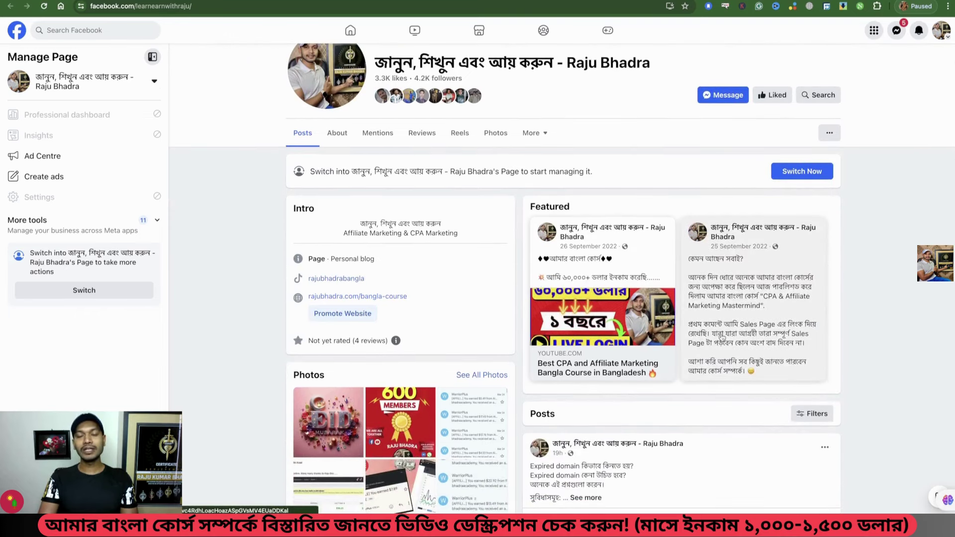
{"action": "scroll", "coordinate": [612, 304], "scroll_direction": "up", "scroll_amount": 4}
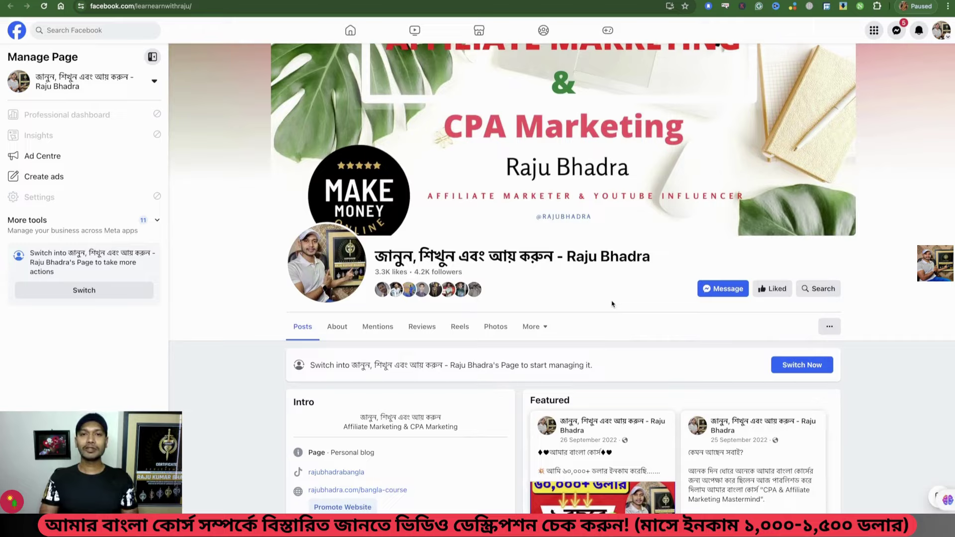